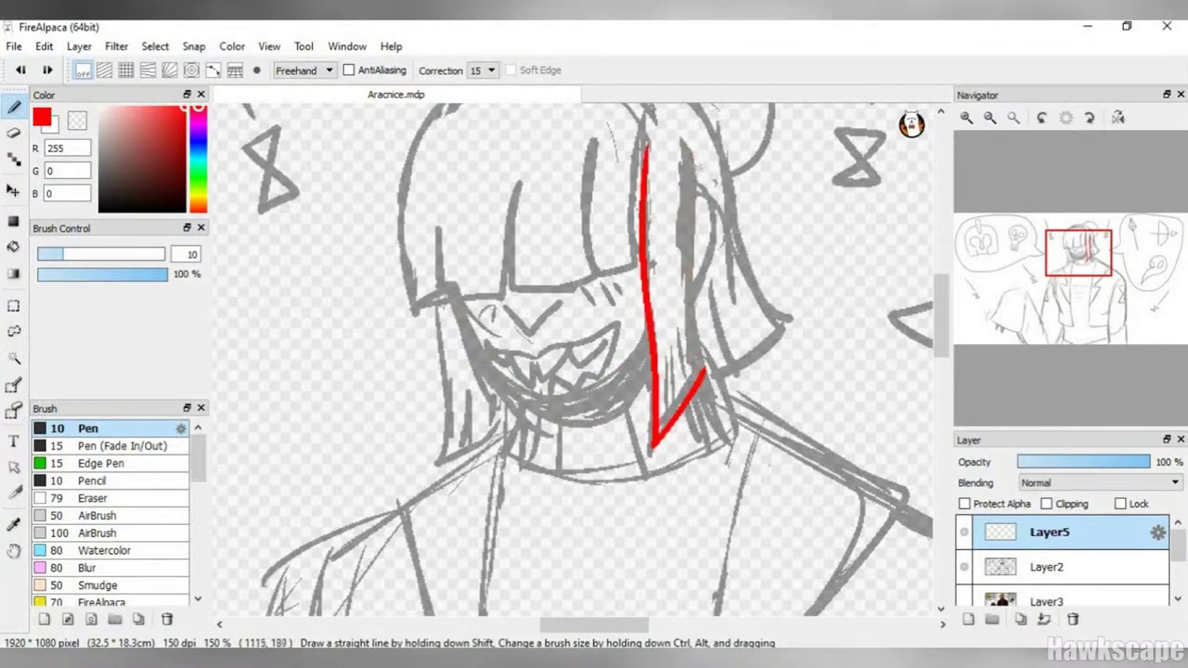
Trace the long side hair lock, ear, jawline, nose and toothed grin in red on Layer5 with the size 10 Pen.
drag(704, 372, 696, 278)
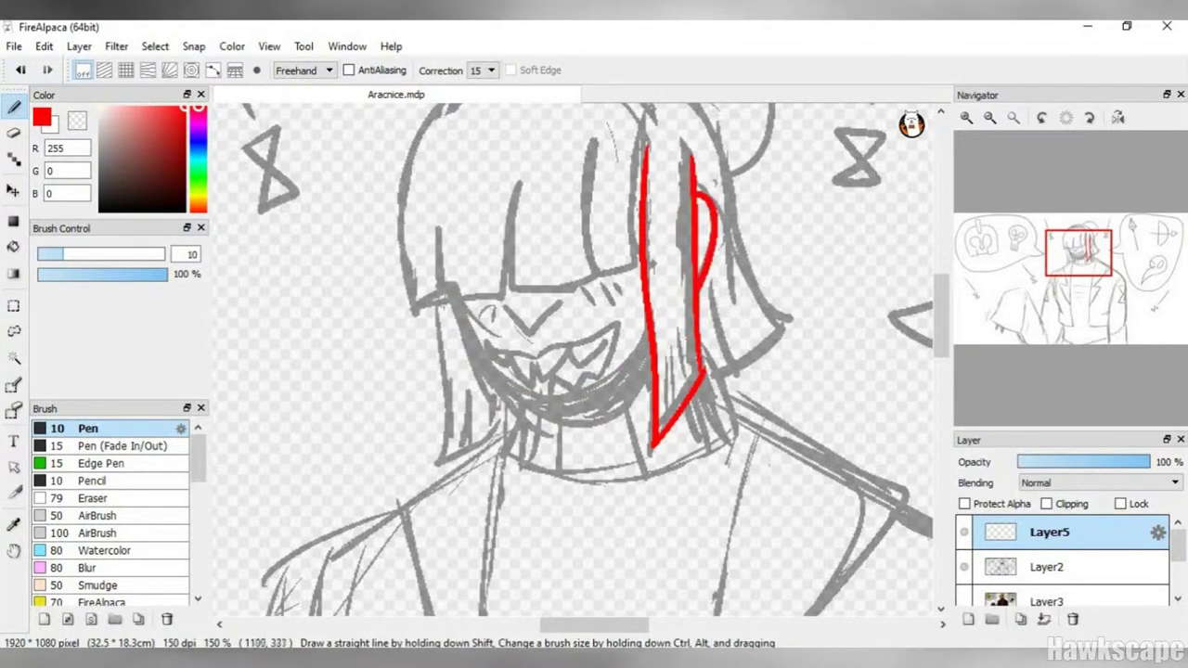
drag(458, 297, 654, 359)
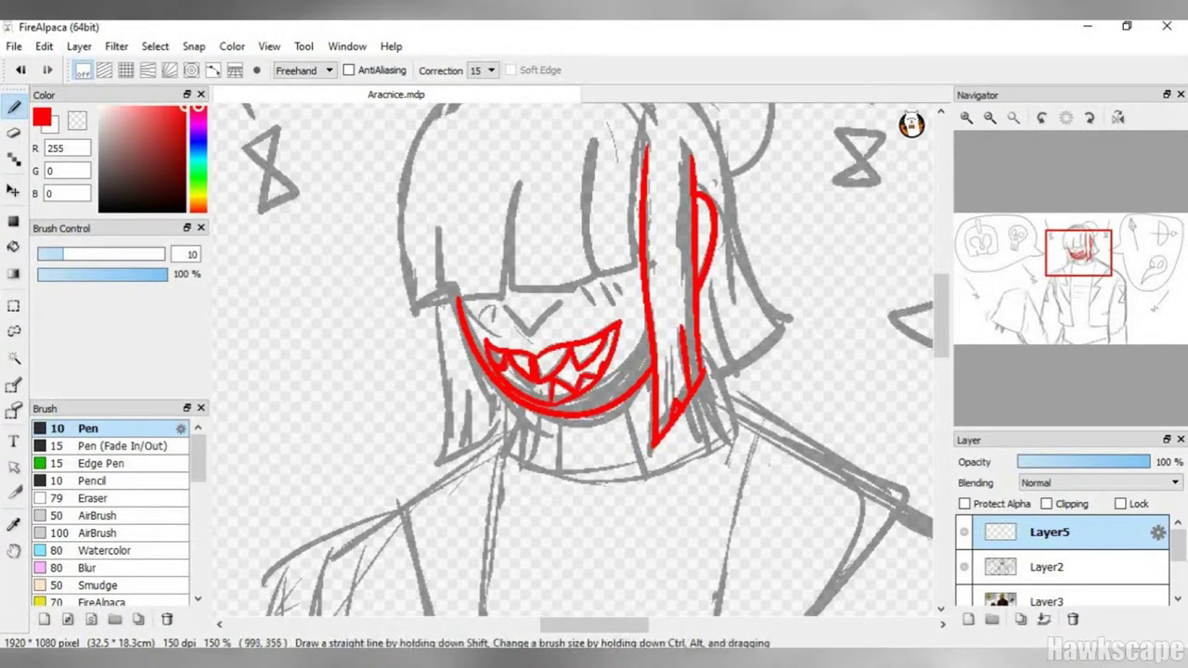
drag(501, 319, 567, 321)
click(21, 70)
Trace the split fringe and the outer hair contour around the head, redrawing the curve behind the ear.
mouse_move(467, 163)
mouse_down()
mouse_move(446, 302)
mouse_move(501, 368)
mouse_up()
drag(444, 299, 446, 371)
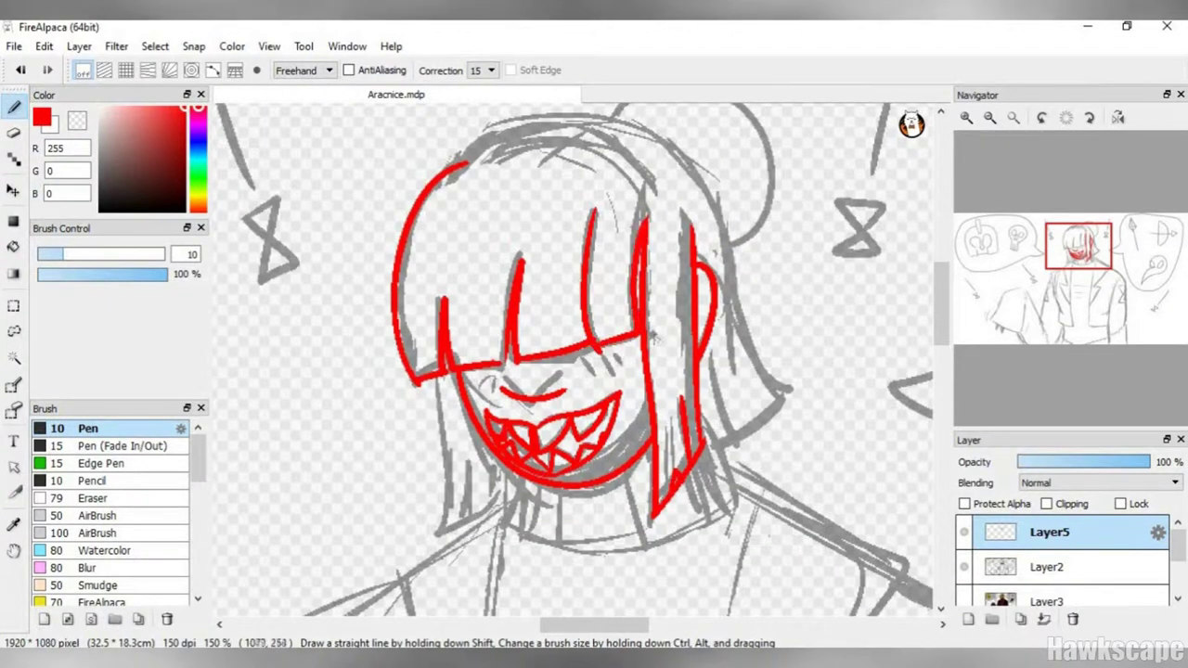
drag(666, 144, 711, 372)
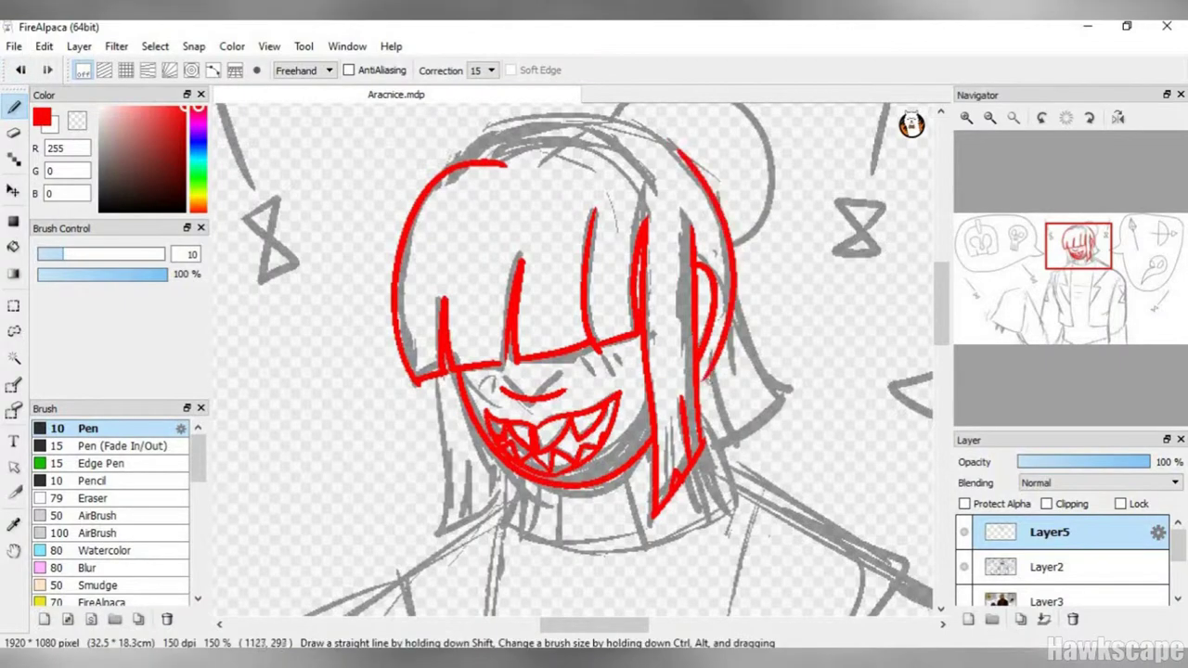
key(ctrl+z)
drag(714, 199, 701, 366)
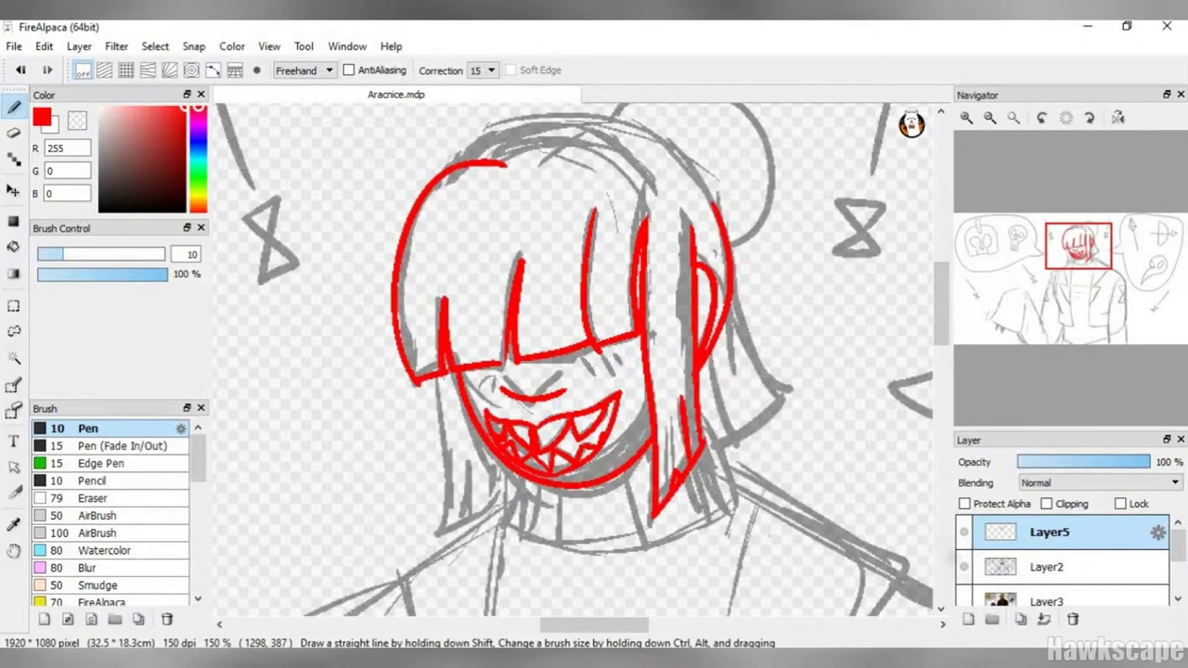
Trace the turtleneck collar below the chin, including its lower curve and vertical ribs.
scroll(576, 363, down, 2)
key(ctrl+z)
drag(507, 429, 730, 414)
drag(534, 395, 538, 440)
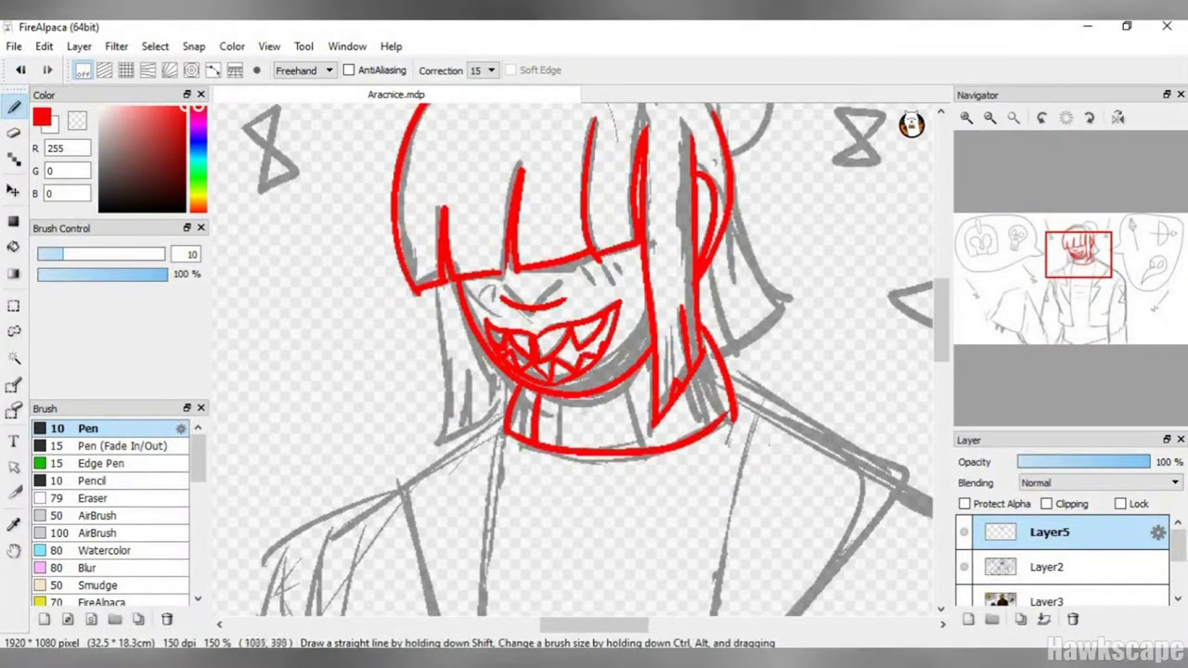
drag(576, 400, 581, 448)
drag(641, 383, 650, 446)
Trace the crown of the head and the round hair bun, and hide the Layer2 sketch to check the line art.
scroll(576, 362, up, 3)
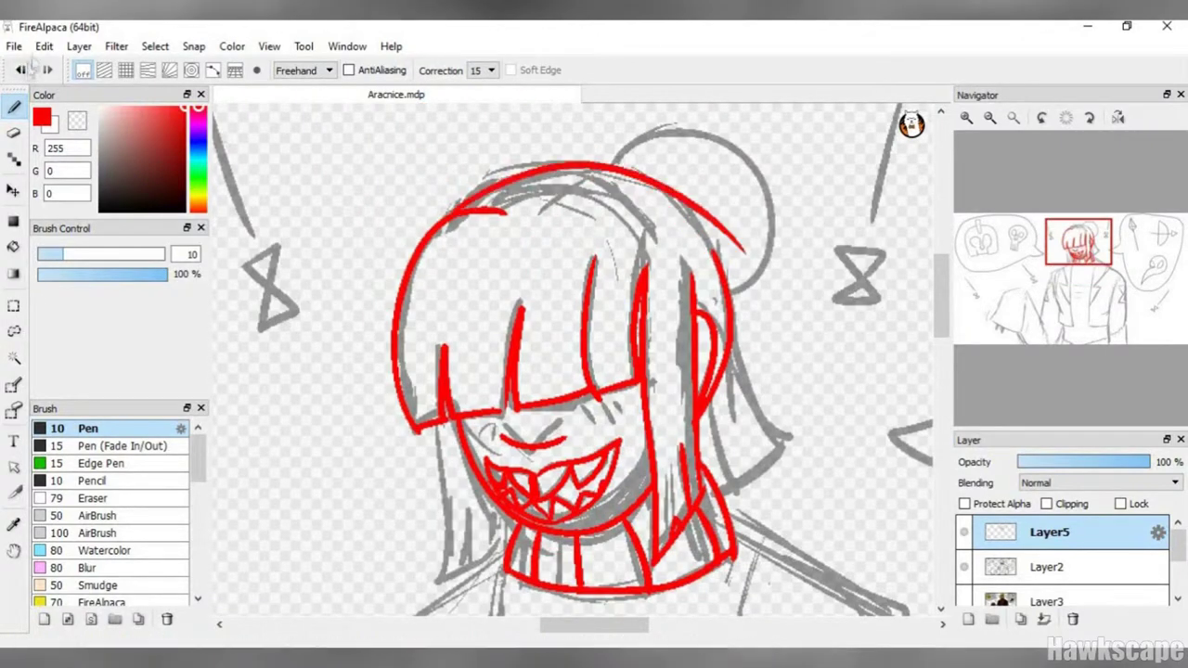
drag(455, 212, 730, 271)
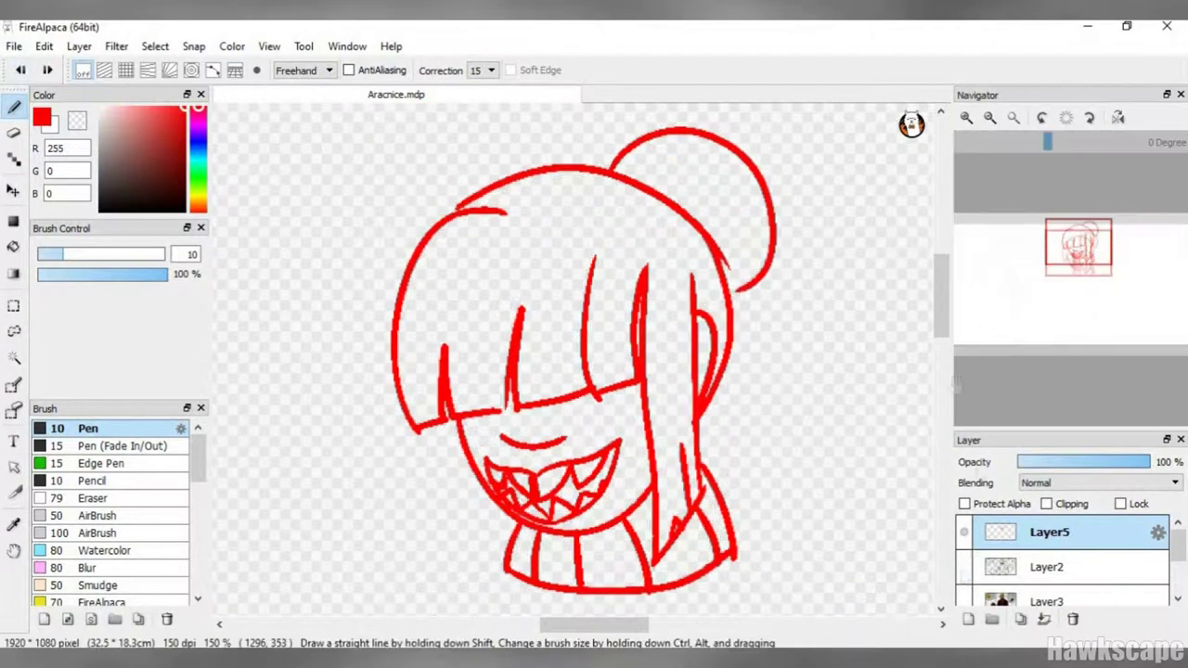
scroll(575, 362, down, 1)
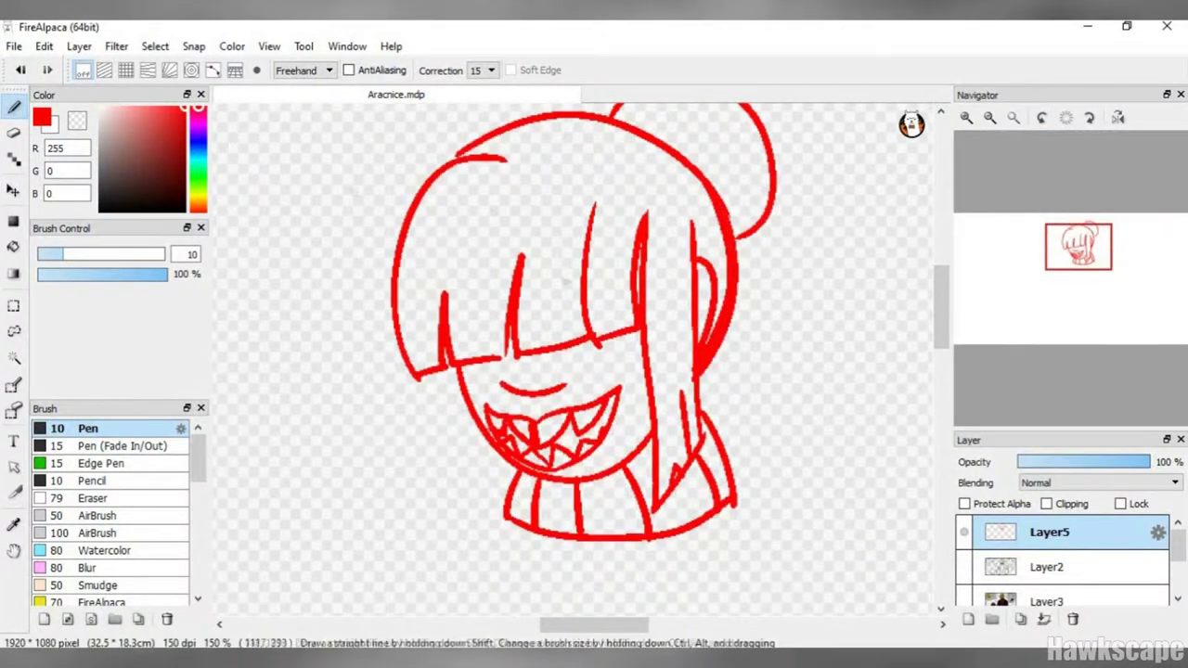
Thin the overly thick red line behind the ear with the Eraser at size 4.8.
click(93, 498)
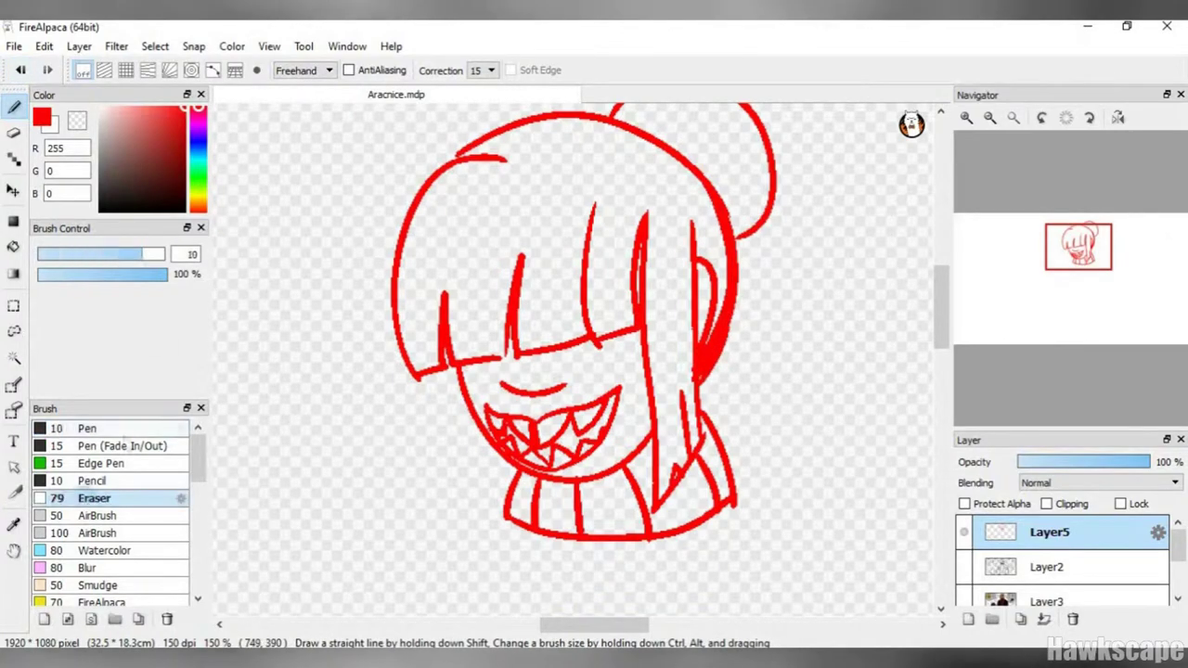
scroll(576, 362, up, 2)
scroll(576, 362, down, 2)
click(970, 122)
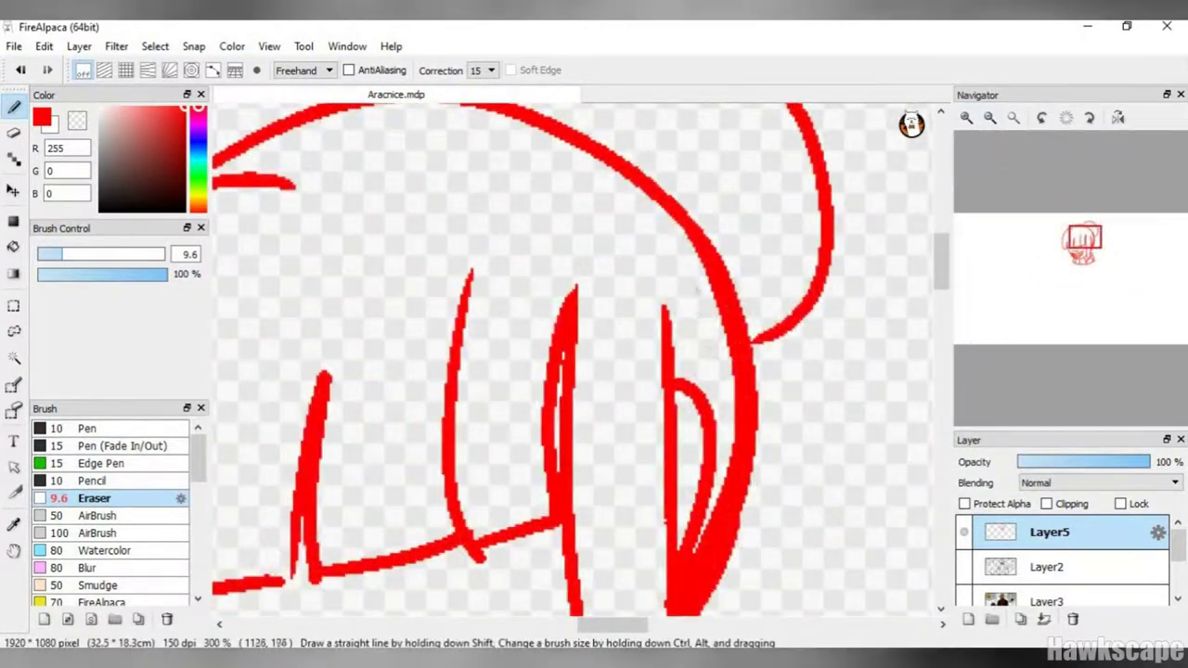
scroll(575, 362, down, 4)
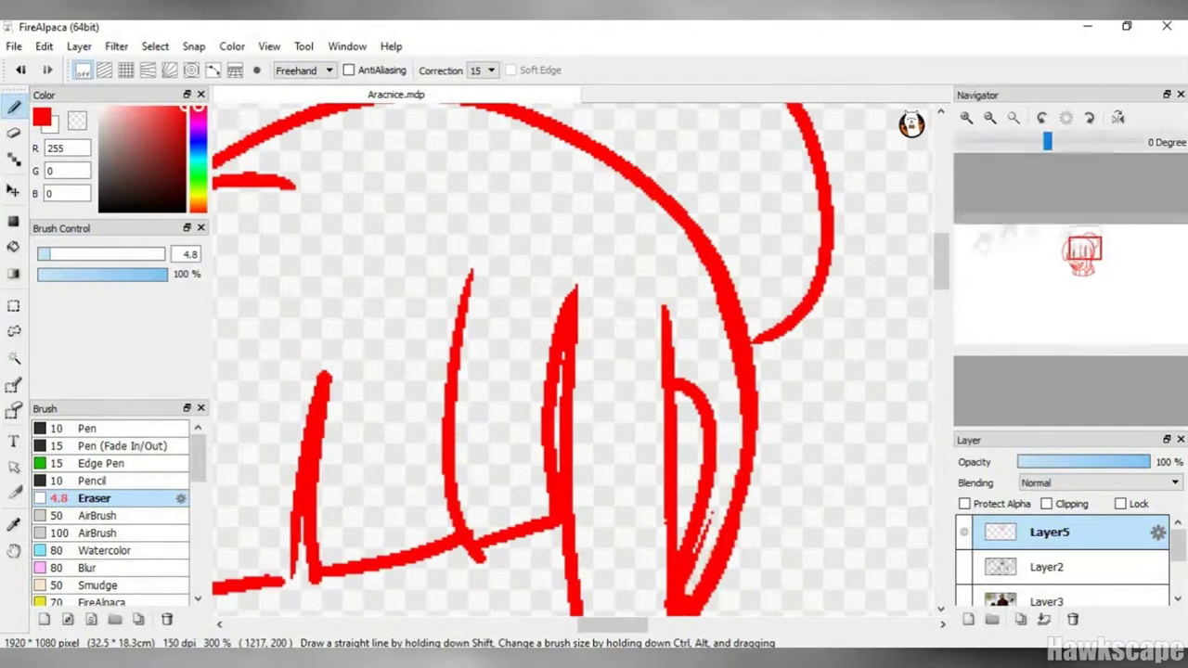
drag(1084, 249, 1084, 244)
click(87, 428)
click(92, 499)
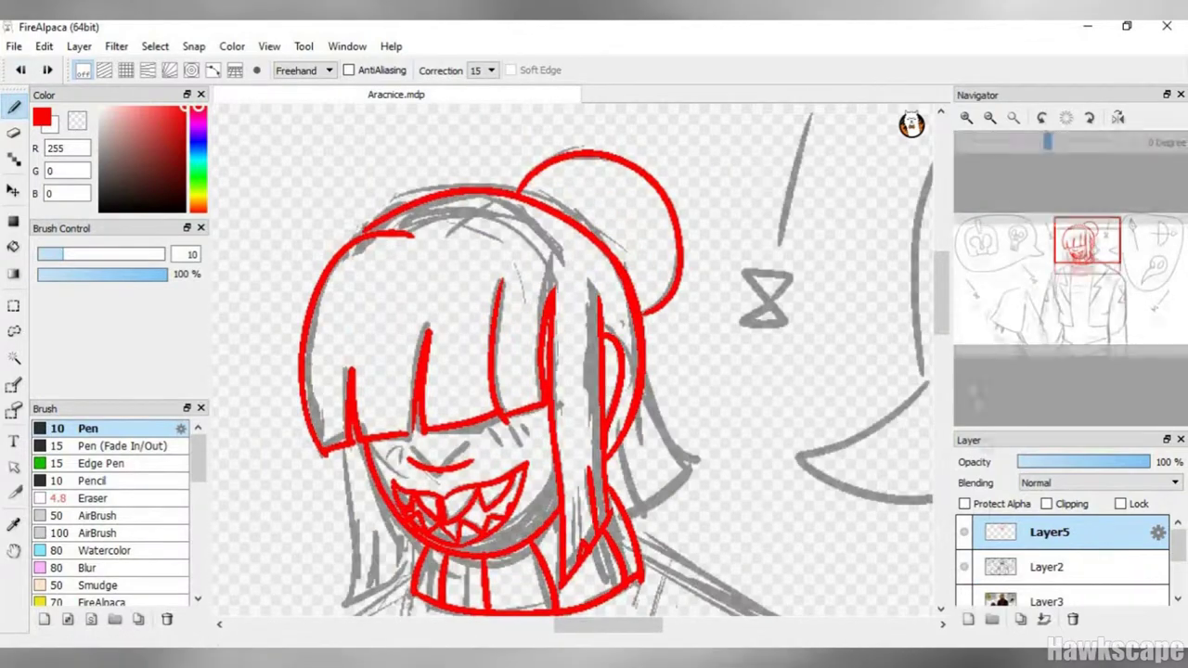
Trace the pointed hair strand hanging beside the cheek, opposite the ear, with the size 10 Pen.
scroll(573, 360, down, 2)
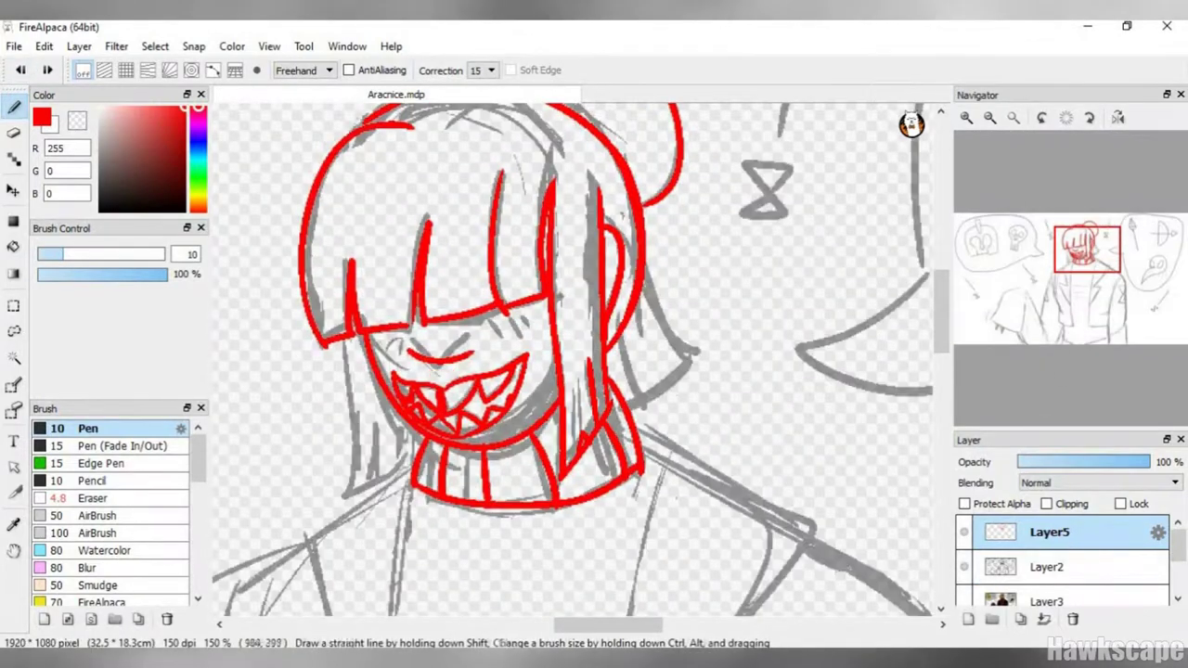
drag(381, 429, 373, 486)
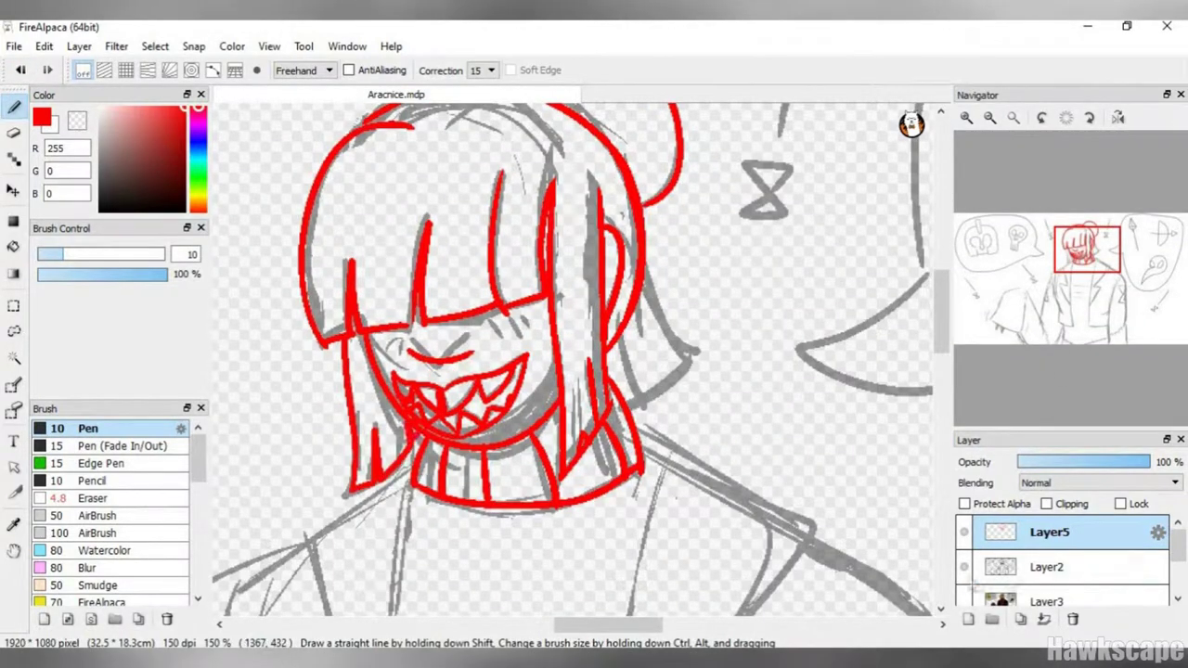
scroll(655, 409, up, 3)
key(e)
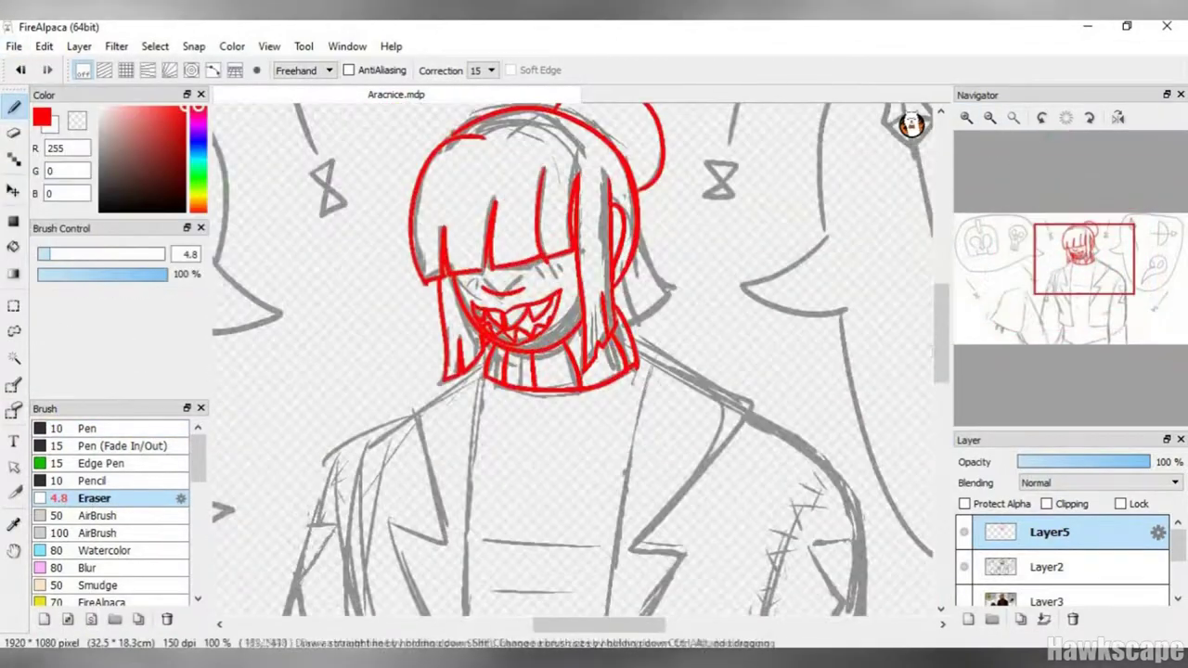
key(e)
Trace the jacket's two front edges, its collar and the notched lapels over the sketch.
drag(925, 348, 888, 223)
scroll(888, 223, down, 2)
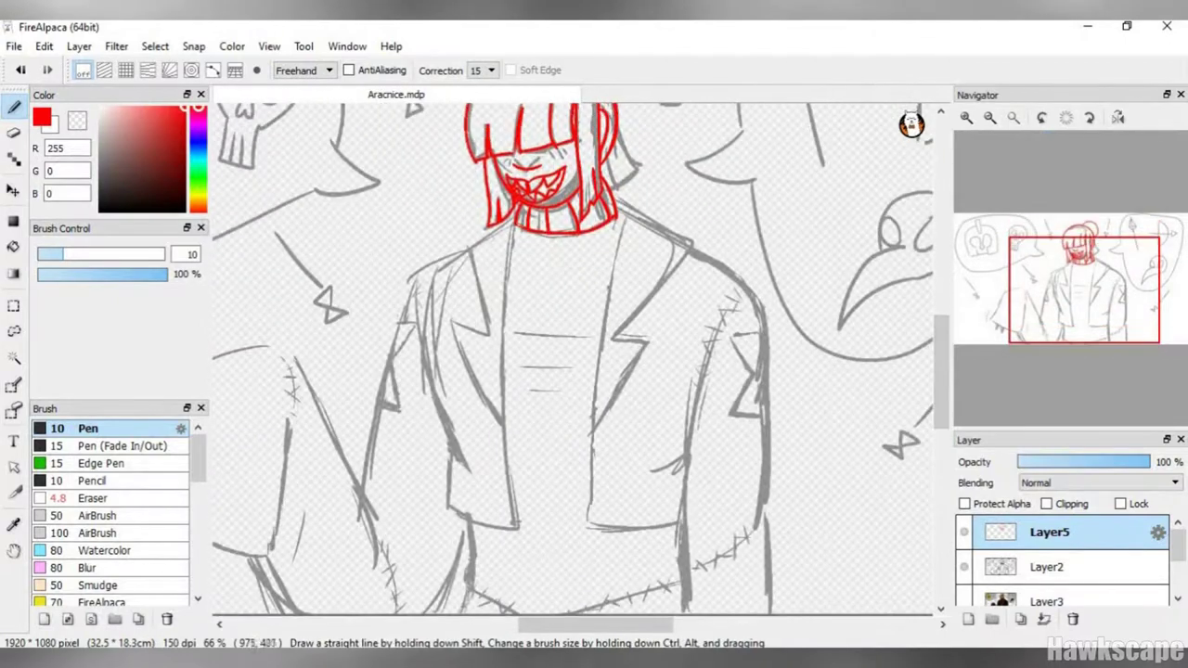
drag(510, 229, 519, 527)
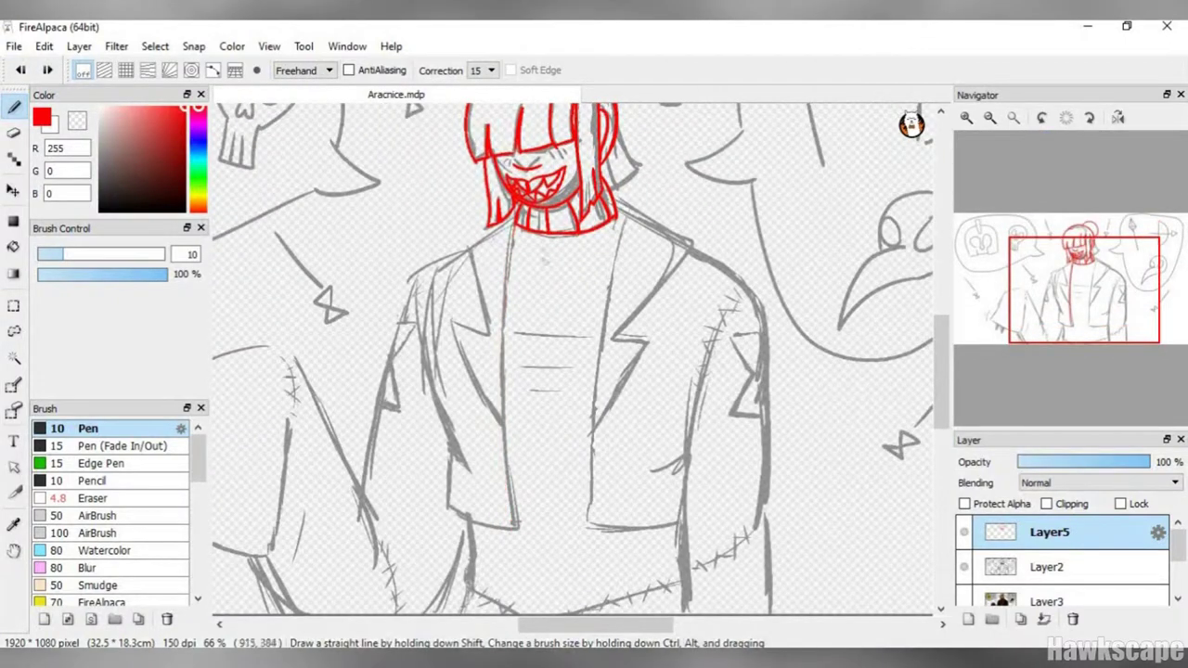
drag(620, 208, 590, 502)
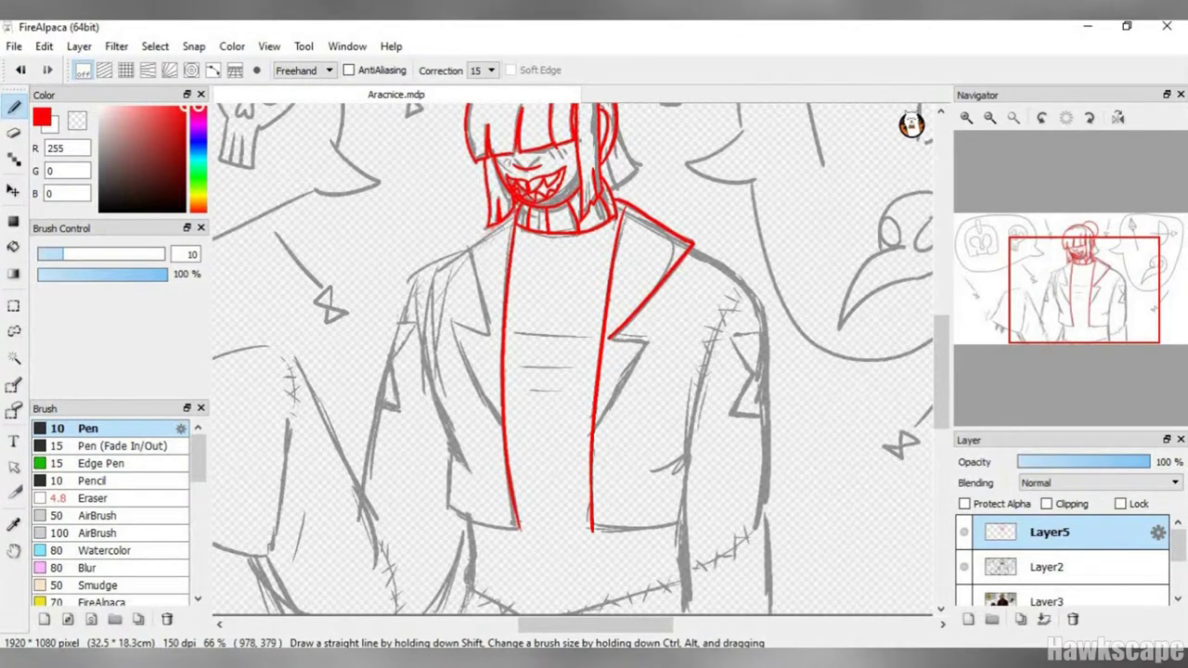
drag(448, 320, 497, 429)
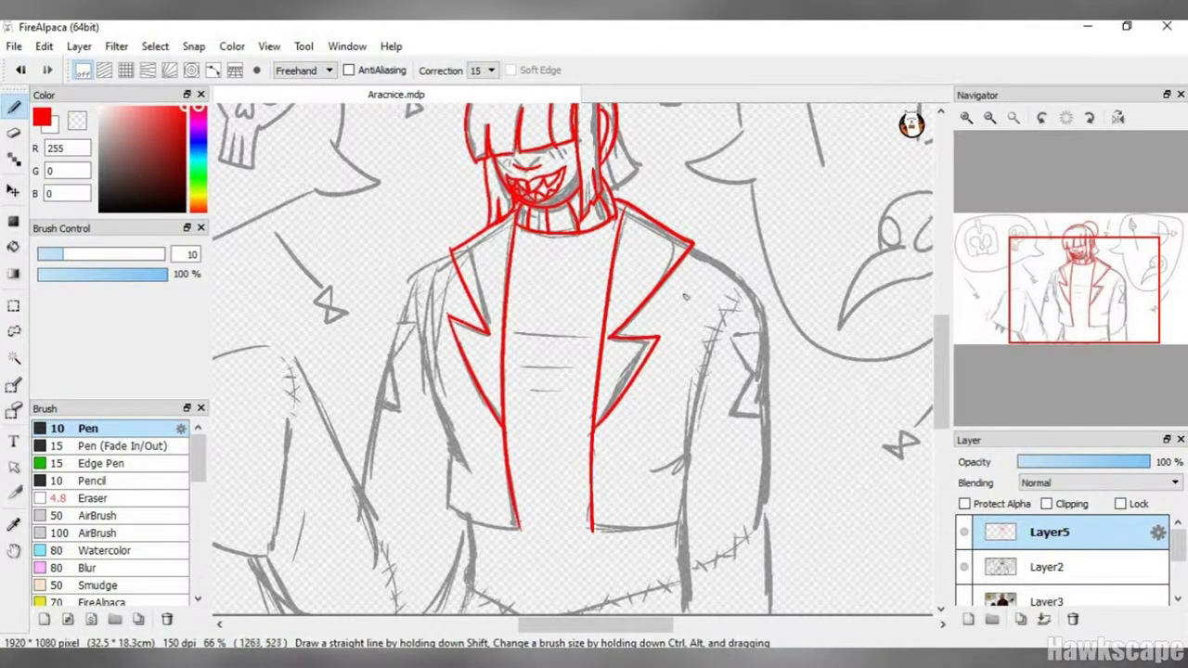
Trace the shoulder and outer sleeve on the viewer's right, plus the side and hem of the opposite jacket panel.
scroll(685, 297, up, 2)
scroll(830, 307, down, 1)
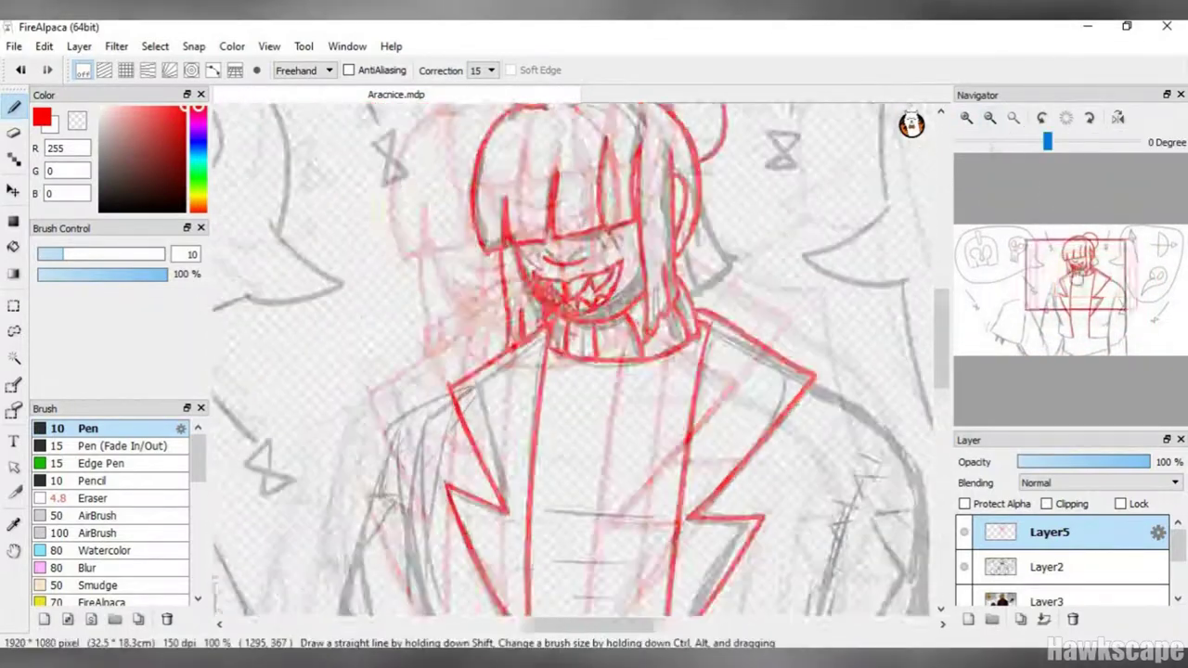
scroll(571, 358, down, 1)
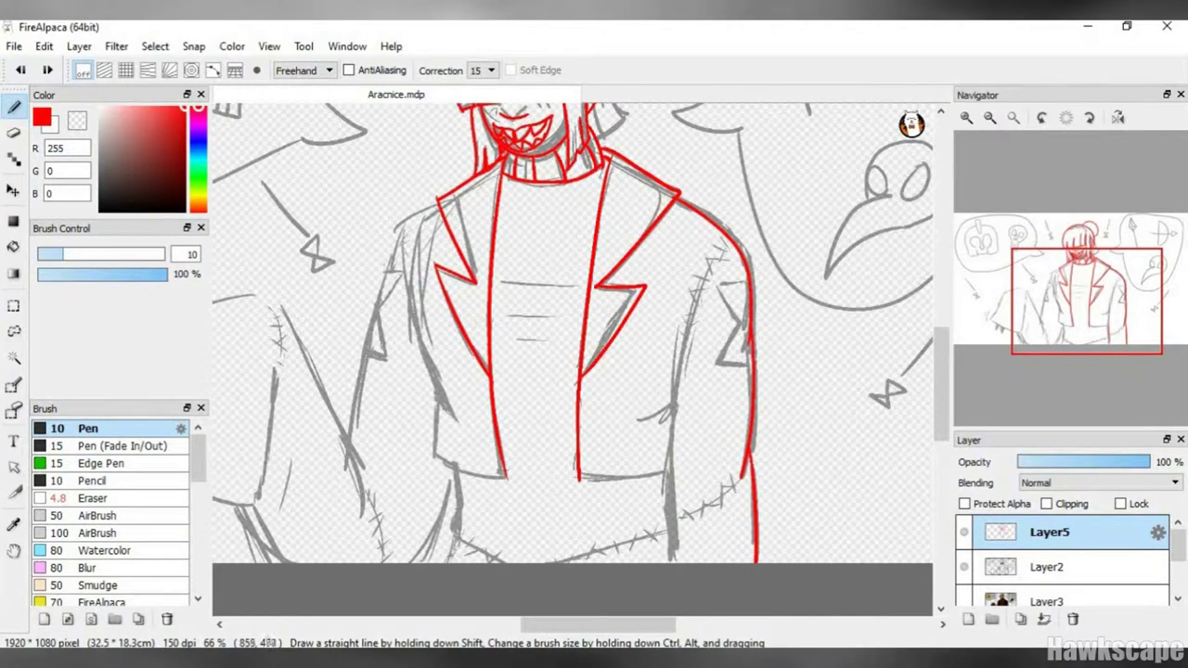
key(ctrl+z)
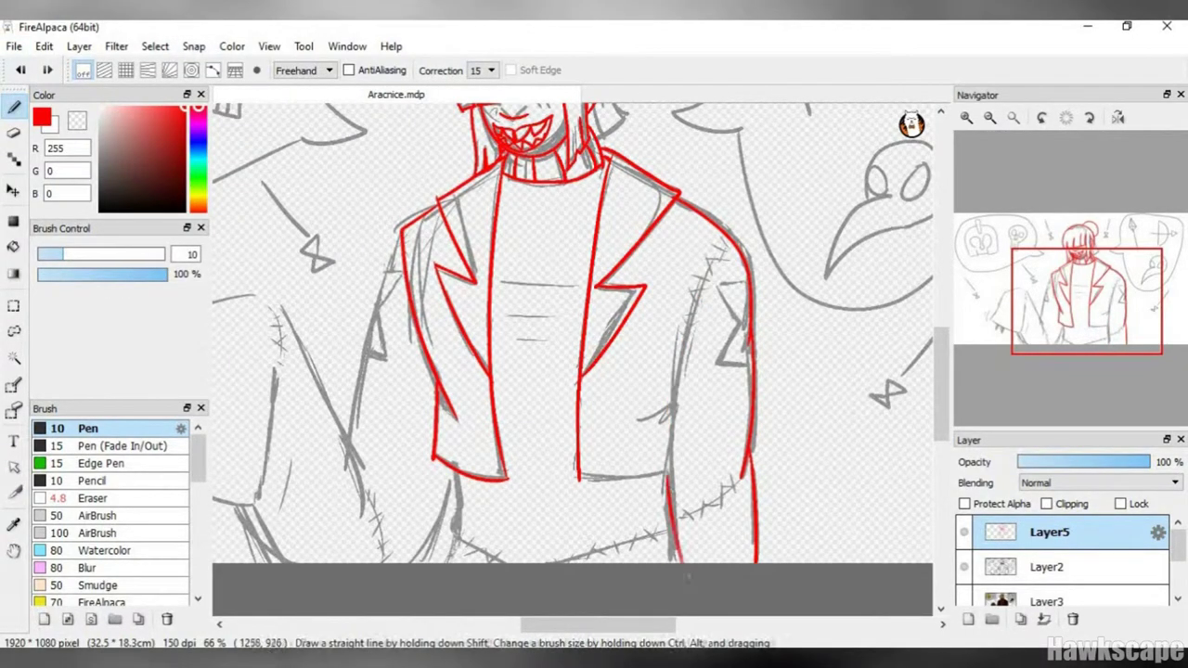
Redraw the inner sleeve line and trace the hem of the adjoining jacket panel, comparing with Layer2 hidden and shown.
key(ctrl+z)
key(ctrl+y)
click(966, 566)
click(966, 566)
key(ctrl+z)
key(ctrl+z)
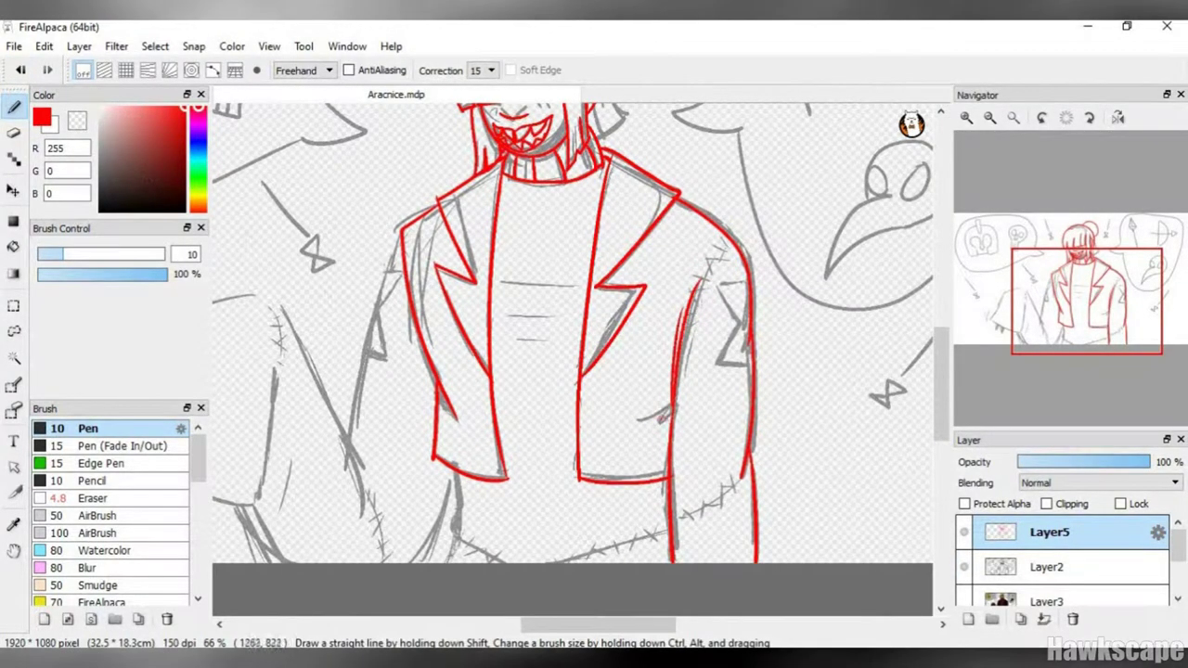
Undo the armpit crease strokes, check the lines with Layer2 hidden, and trace the shirt's waist and lower hem.
key(ctrl+y)
click(965, 567)
click(965, 566)
key(ctrl+z)
key(ctrl+z)
click(965, 566)
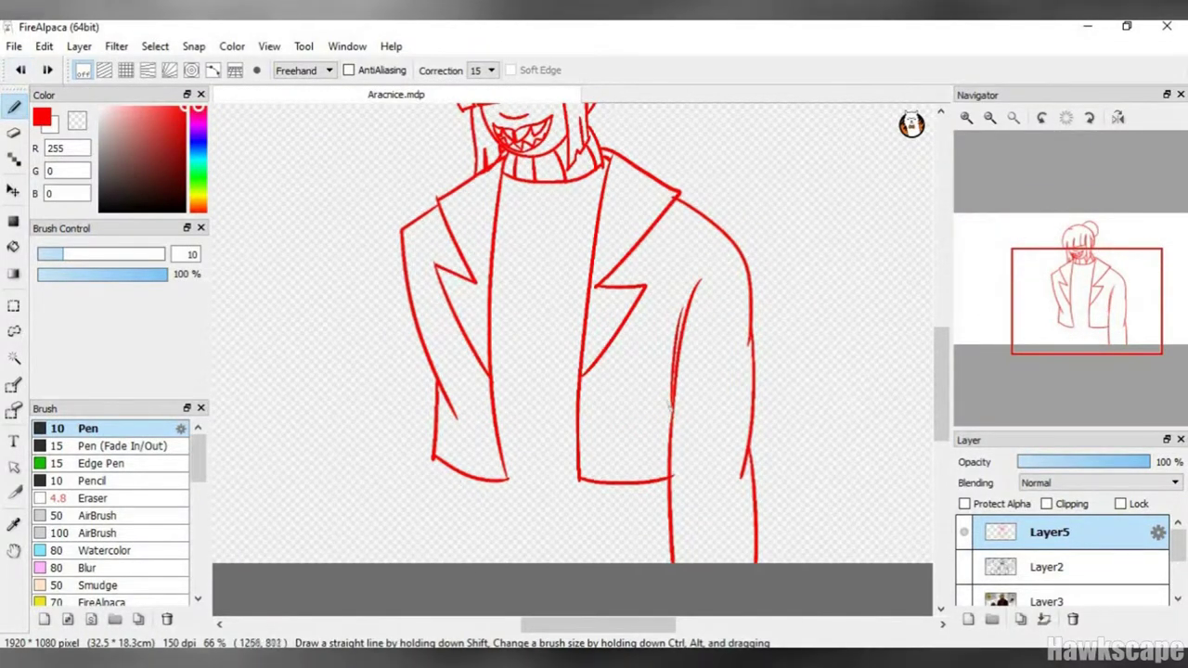
click(966, 567)
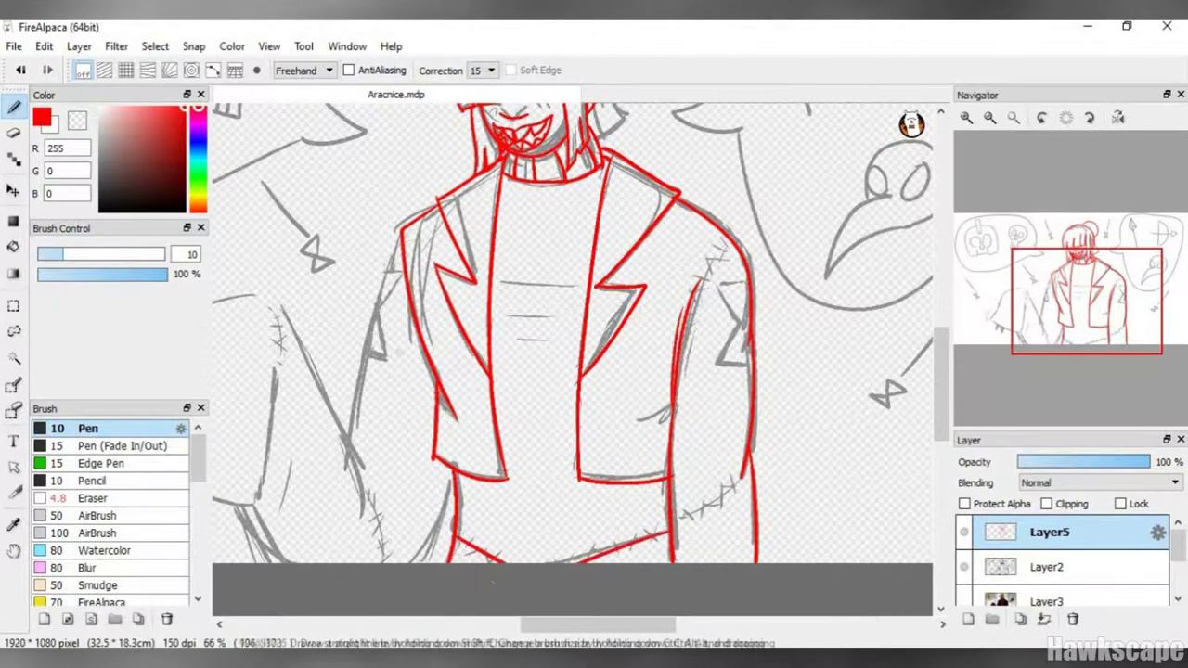
Trace three short horizontal lines across the chest of the shirt.
scroll(572, 353, up, 3)
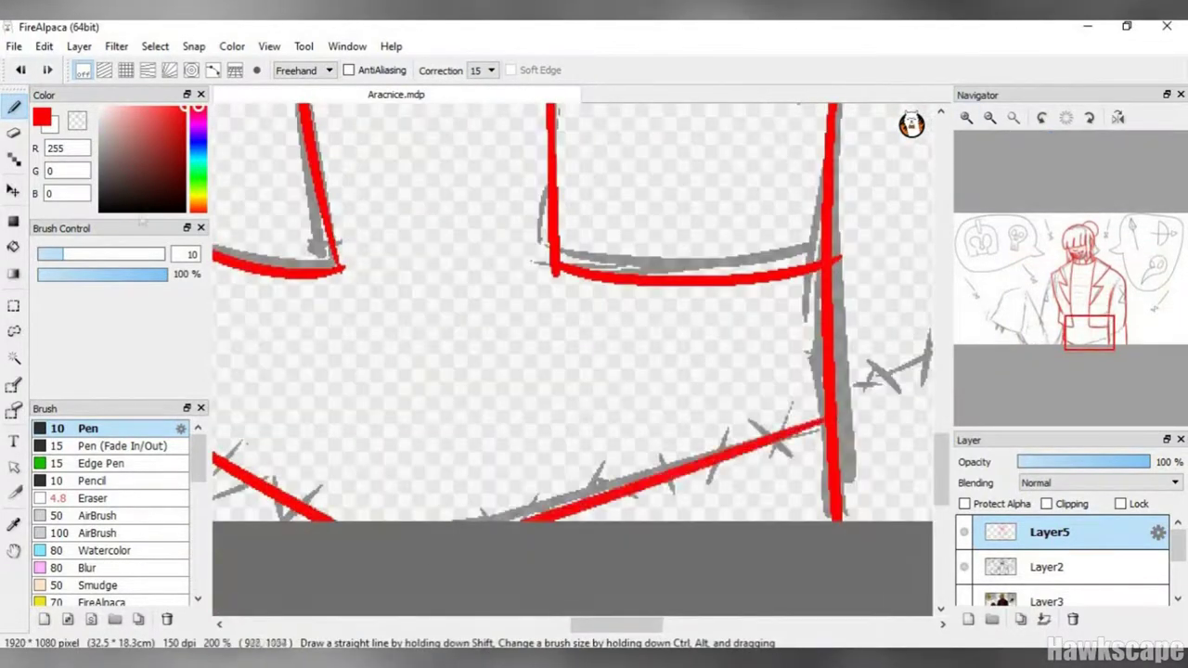
scroll(572, 353, down, 2)
drag(552, 337, 664, 341)
drag(562, 385, 641, 386)
drag(576, 422, 622, 423)
Trace the armpit creases and the jagged notch on the outer sleeve on the viewer's right.
scroll(572, 353, right, 2)
drag(631, 546, 680, 520)
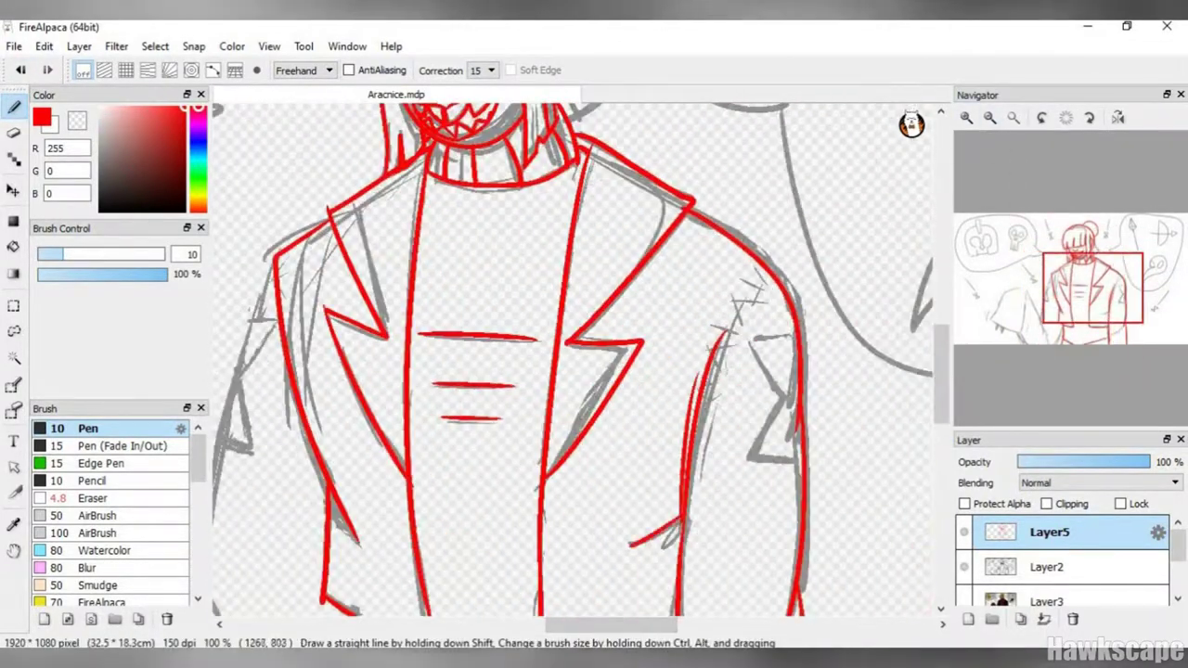
click(966, 567)
click(965, 566)
drag(791, 330, 747, 399)
drag(793, 367, 747, 464)
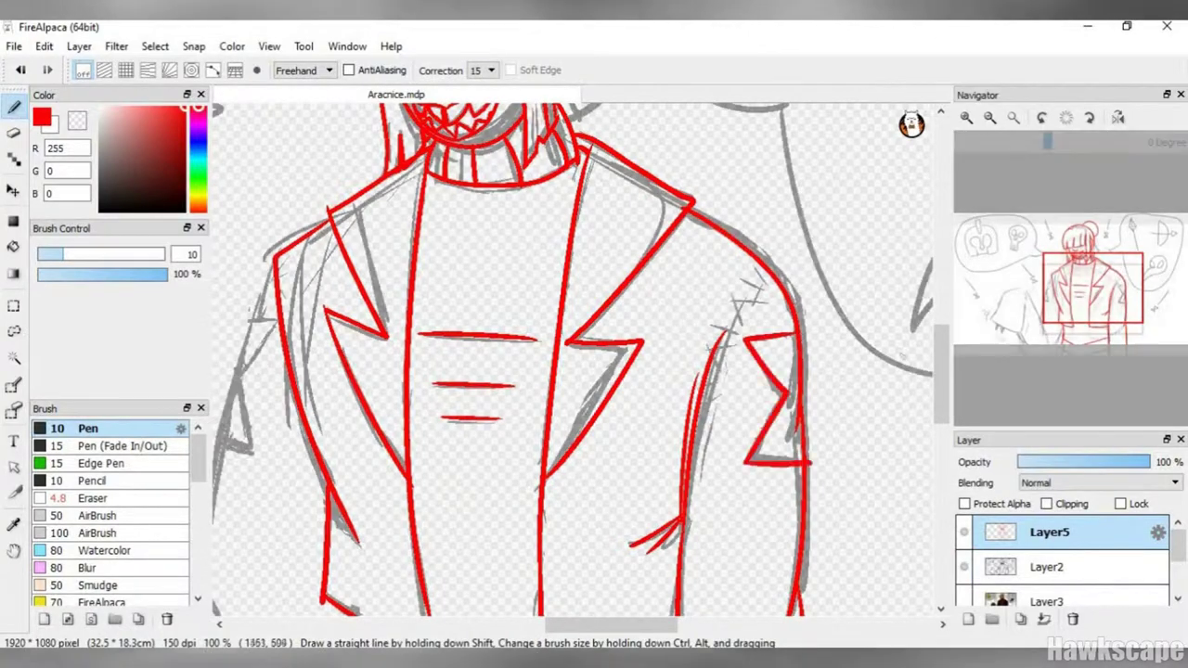
Trace the outer edge of the other sleeve and the sloping contours of the raised arm on the viewer's left.
scroll(770, 418, down, 2)
scroll(572, 353, down, 3)
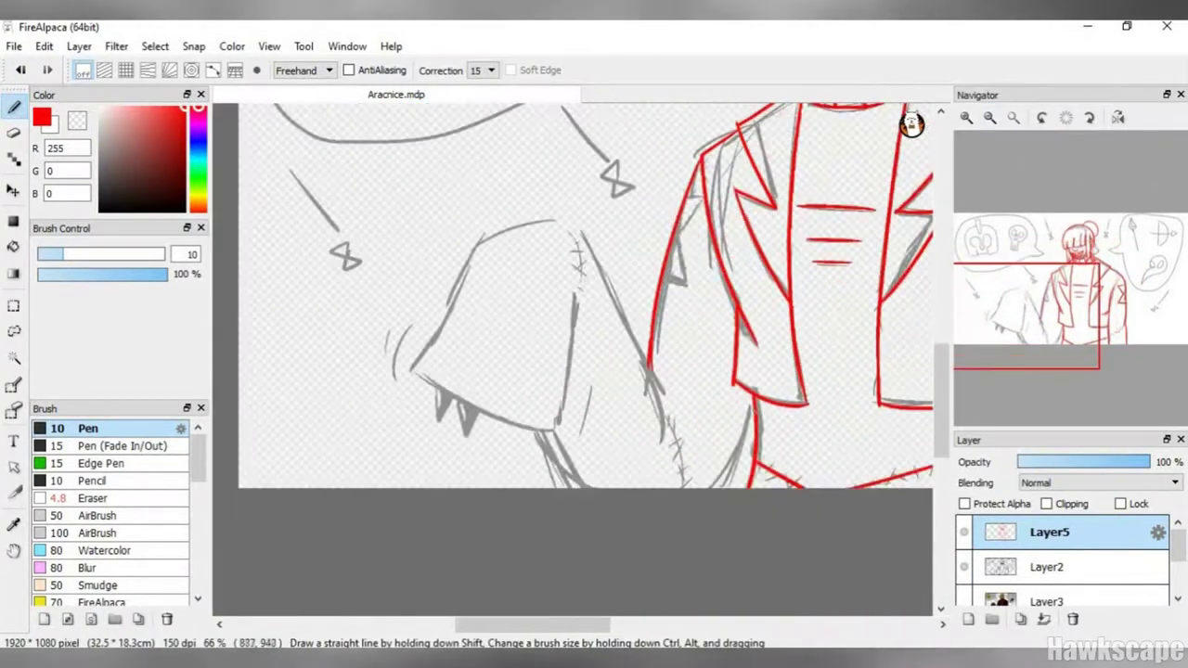
scroll(572, 297, right, 3)
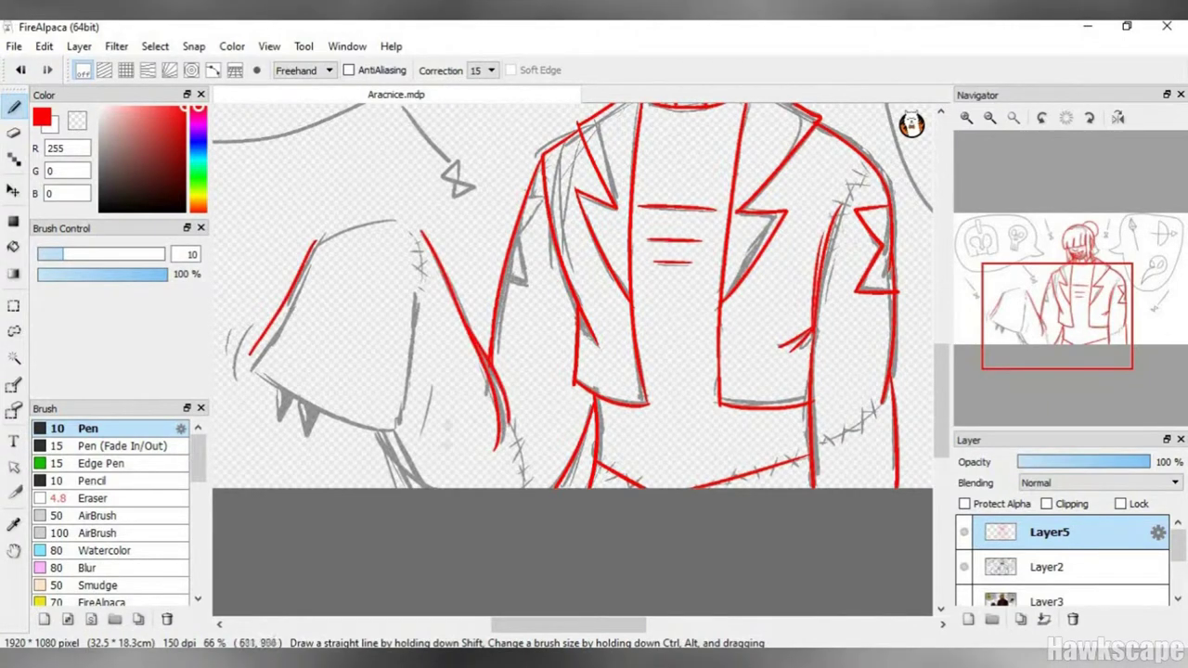
Trace the raised arm's wide sleeve opening, including its top curve, bottom edge and inner edge.
key(e)
mouse_move(313, 243)
mouse_down()
mouse_move(251, 353)
mouse_move(406, 220)
mouse_up()
key(e)
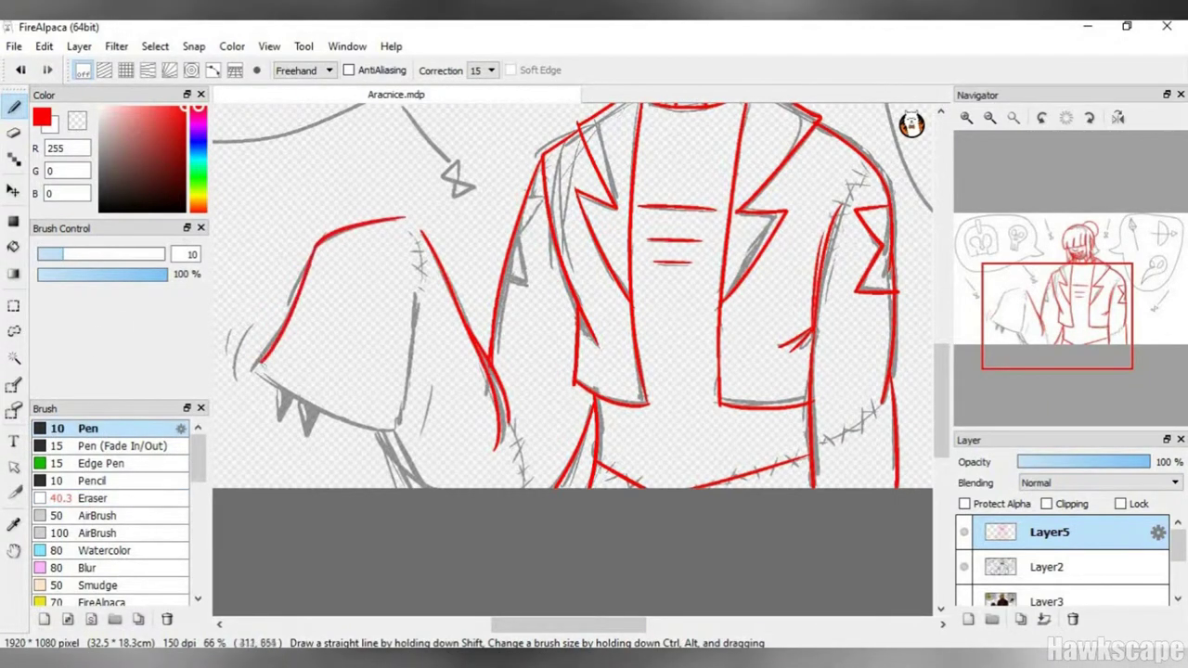
drag(247, 371, 405, 437)
key(ctrl+z)
drag(247, 369, 410, 288)
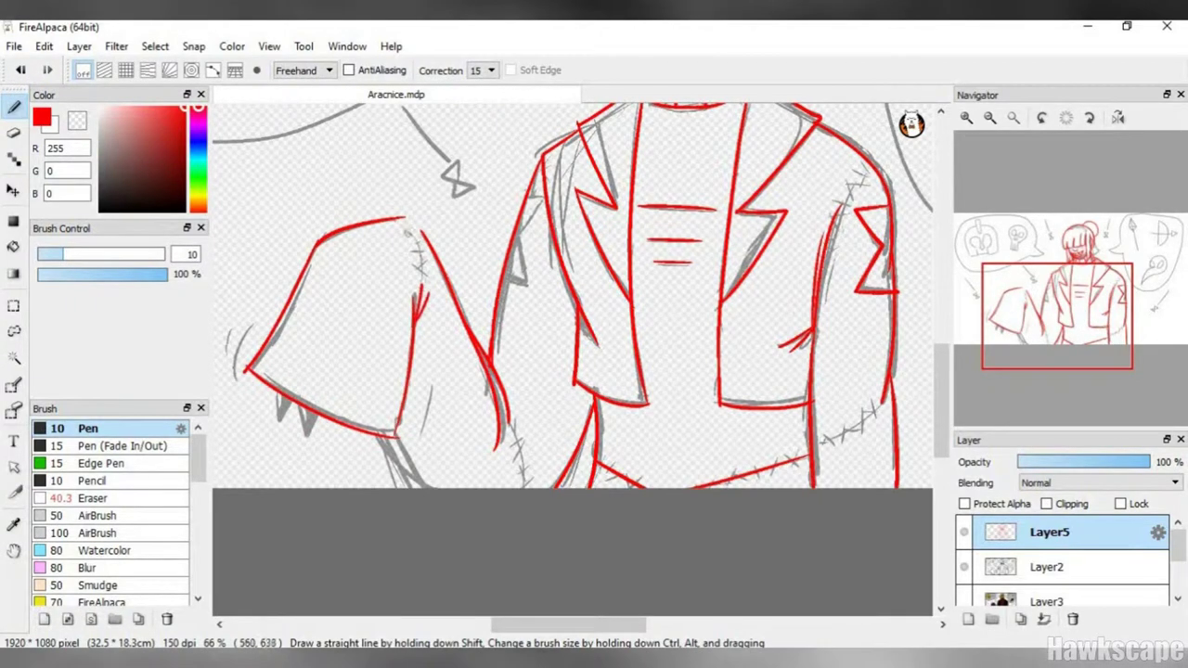
Trace the stitch marks, sleeve spikes and hourglass-tipped lines, comparing with the sketch, and hide Layer2.
click(964, 567)
click(964, 567)
click(964, 567)
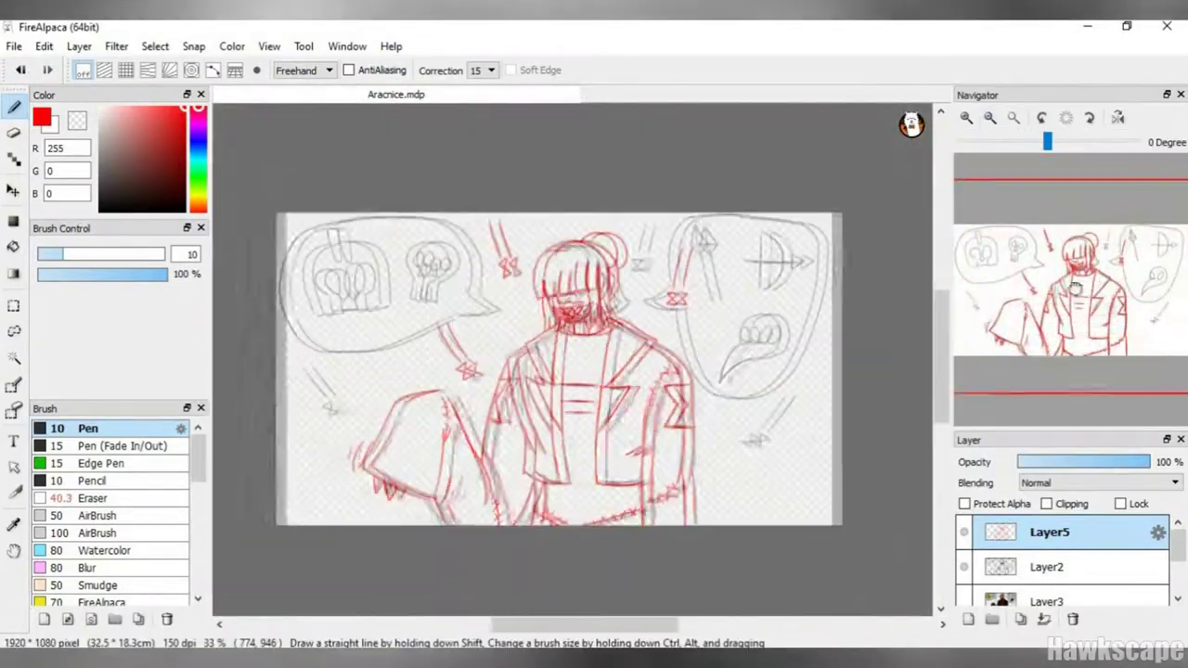
click(965, 567)
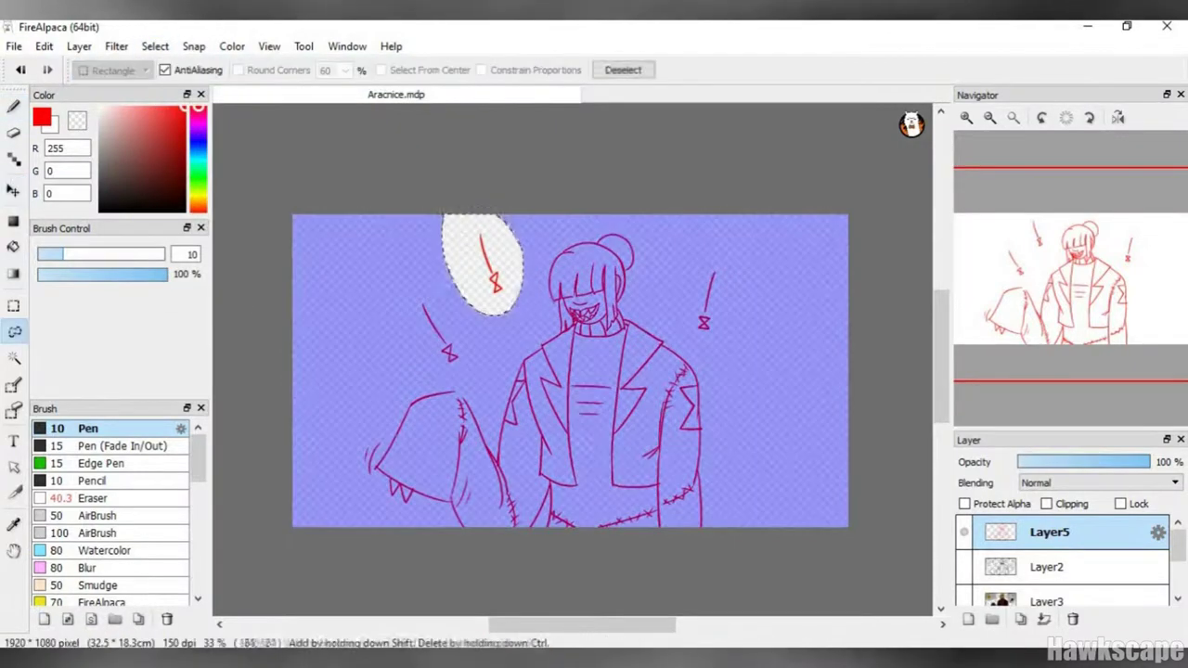
Clear the selection, then erase and redraw the overlapping contours where the raised arm meets the jacket sleeve.
click(156, 45)
click(185, 87)
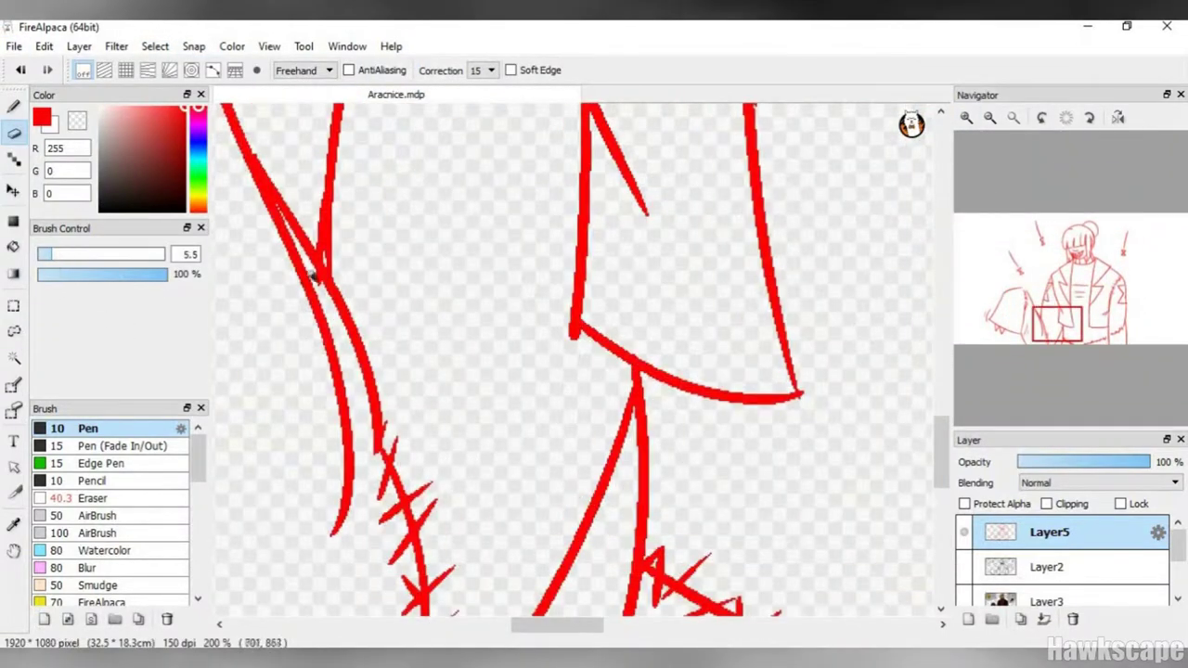
click(93, 499)
click(87, 428)
drag(330, 283, 418, 453)
click(93, 499)
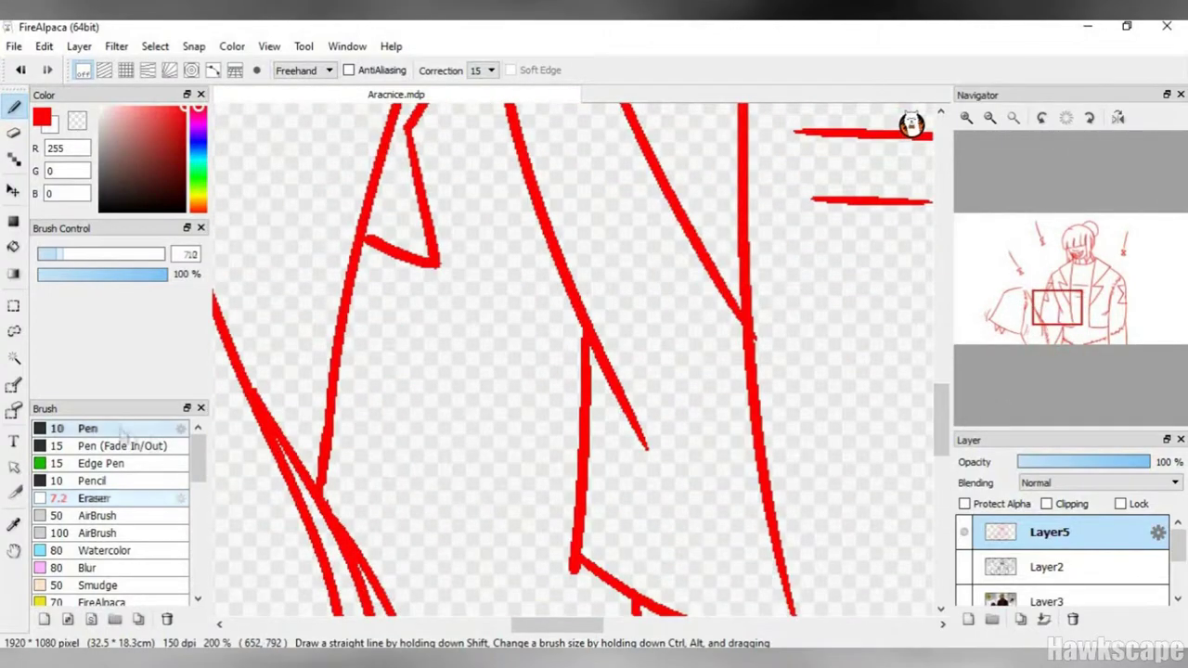
click(87, 428)
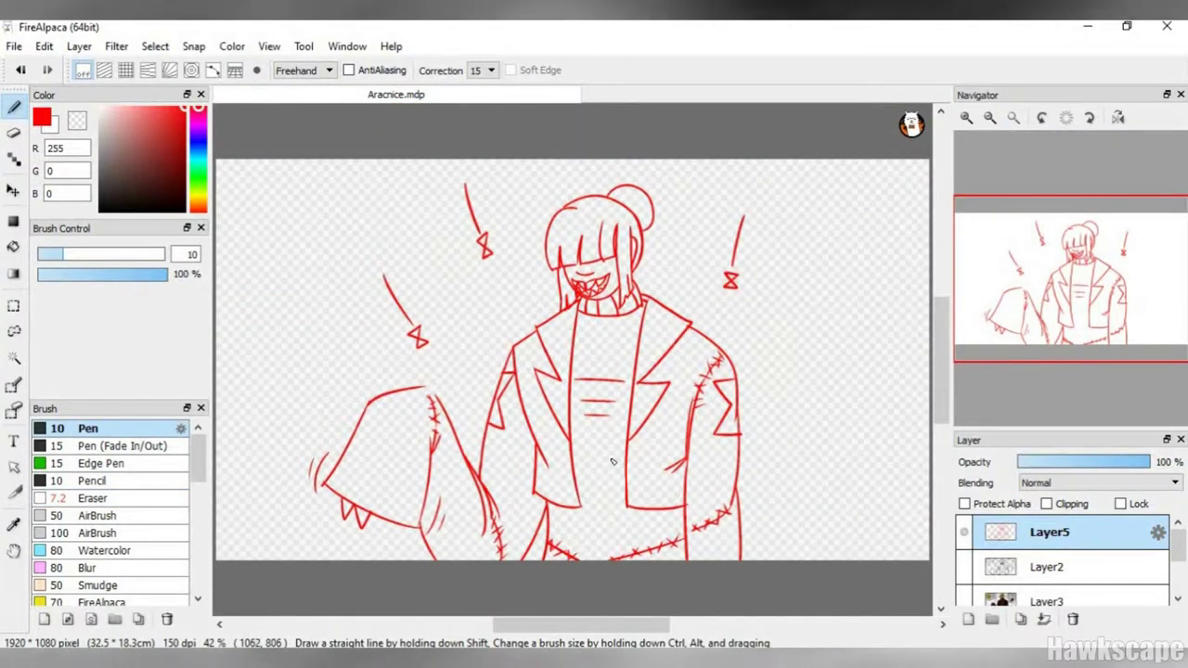
Clean up the line junctions around the hair ends, jaw and collar, erasing overlaps at size 4.2 and redrawing the contours.
click(93, 499)
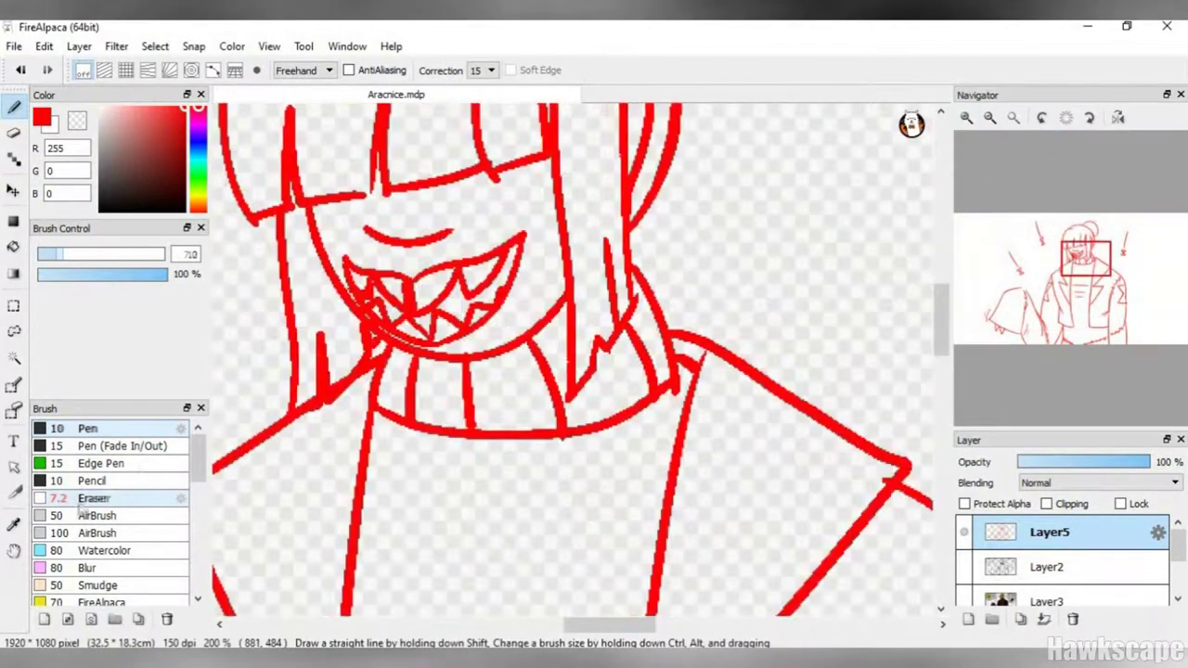
click(51, 258)
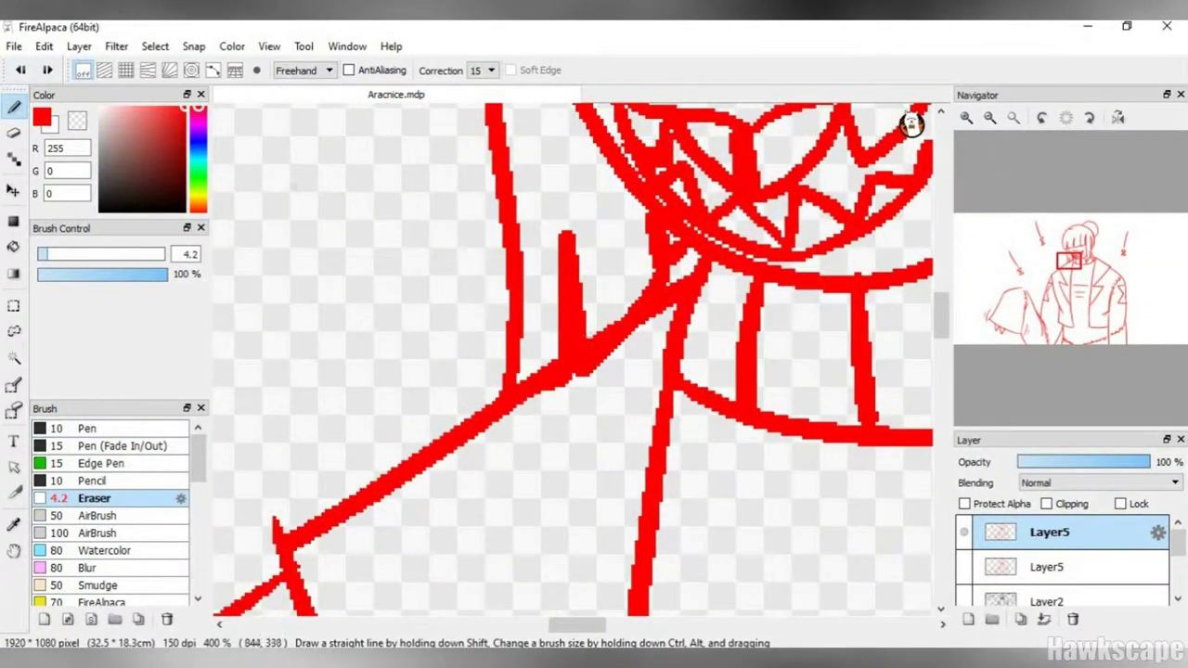
click(87, 428)
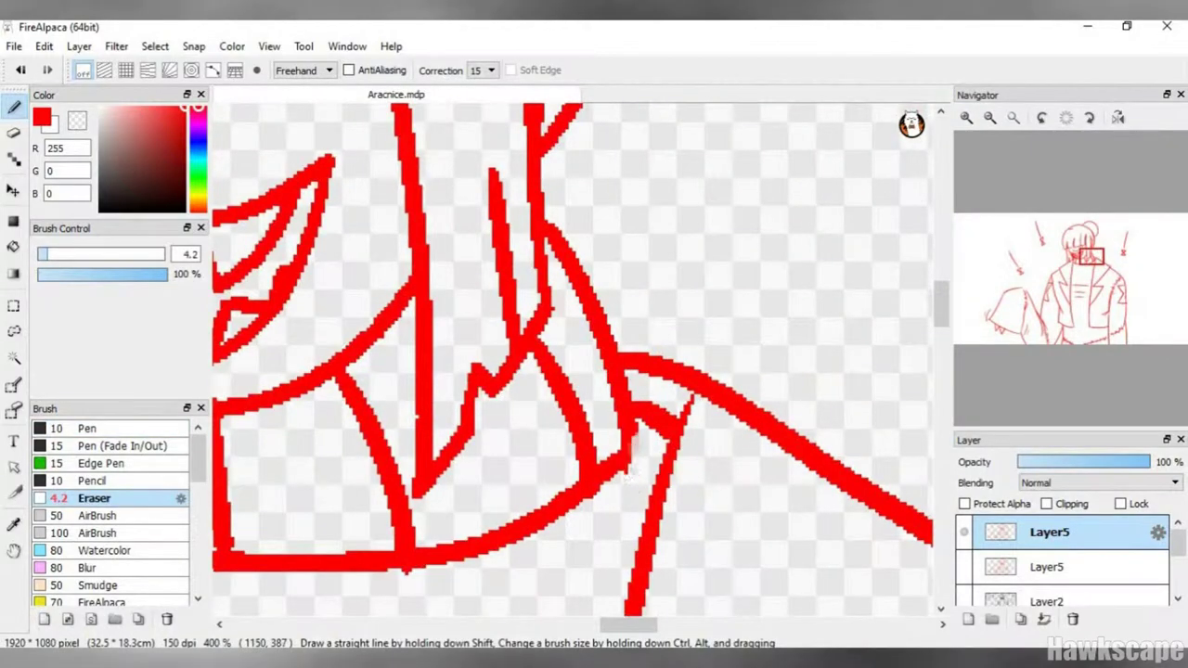
click(87, 428)
click(93, 481)
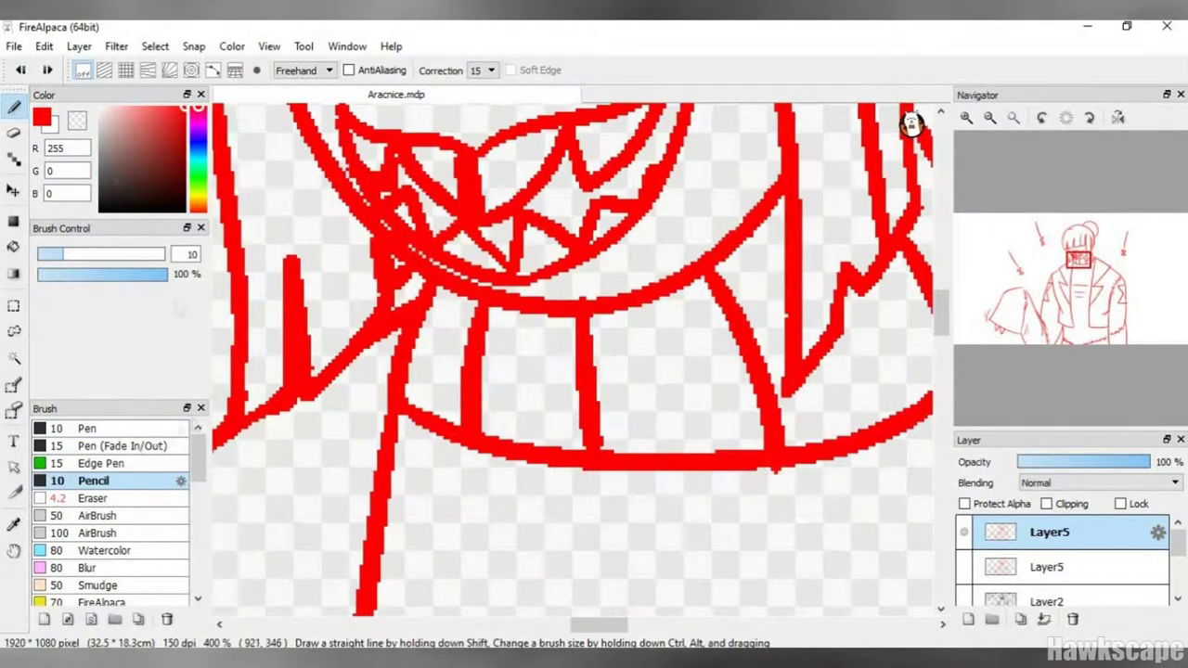
Erase the stray overlaps at the armpit creases and along the inner sleeve line with the size 4.2 eraser.
key(e)
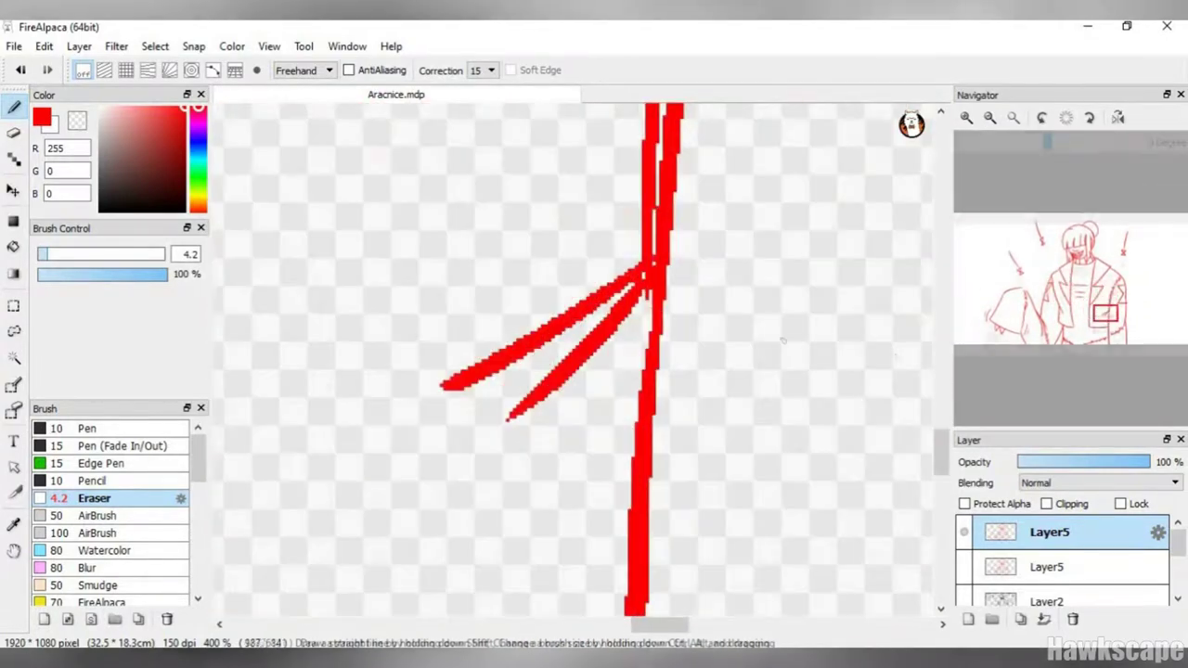
click(88, 428)
key(e)
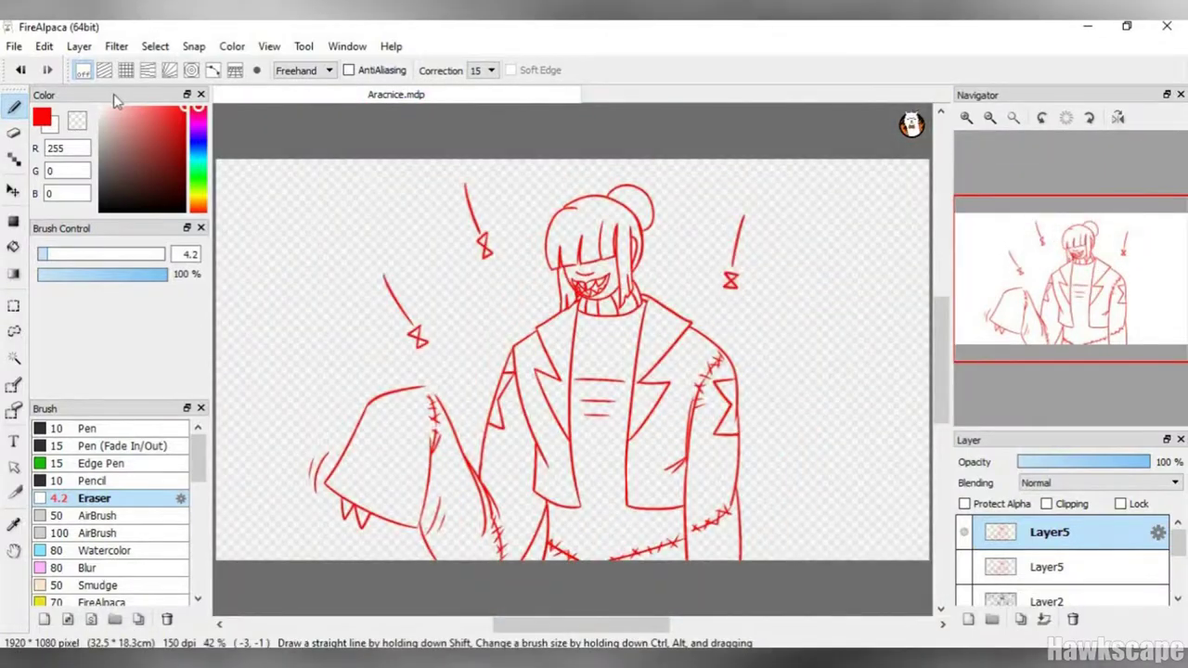
key(b)
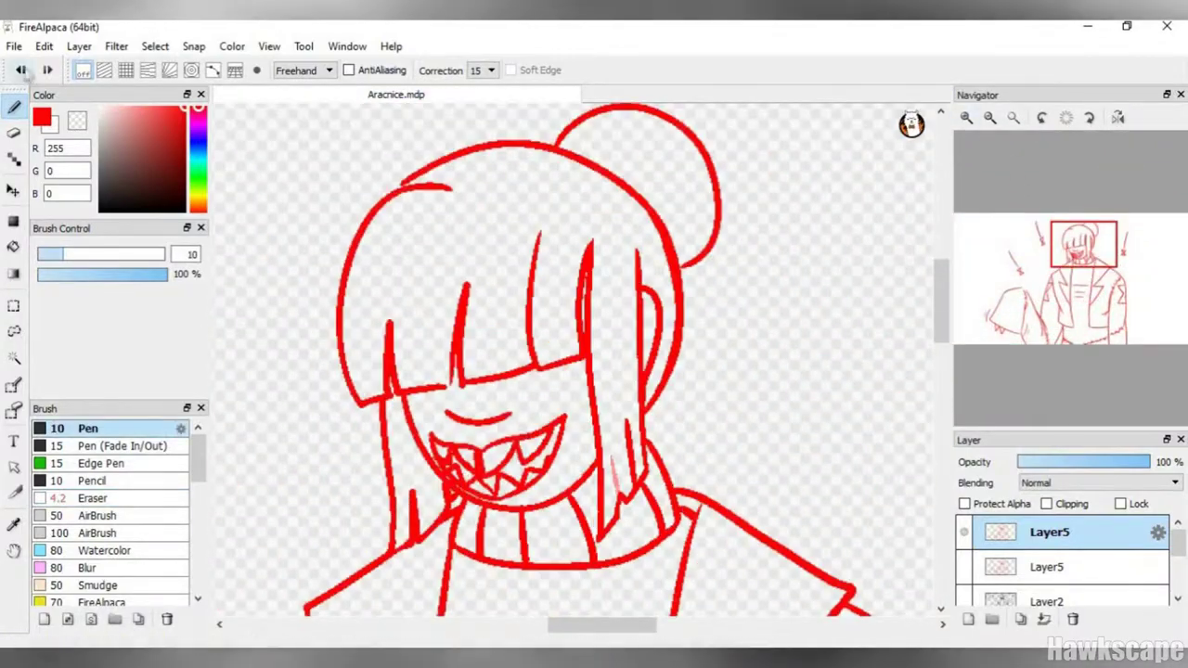
click(14, 45)
key(Escape)
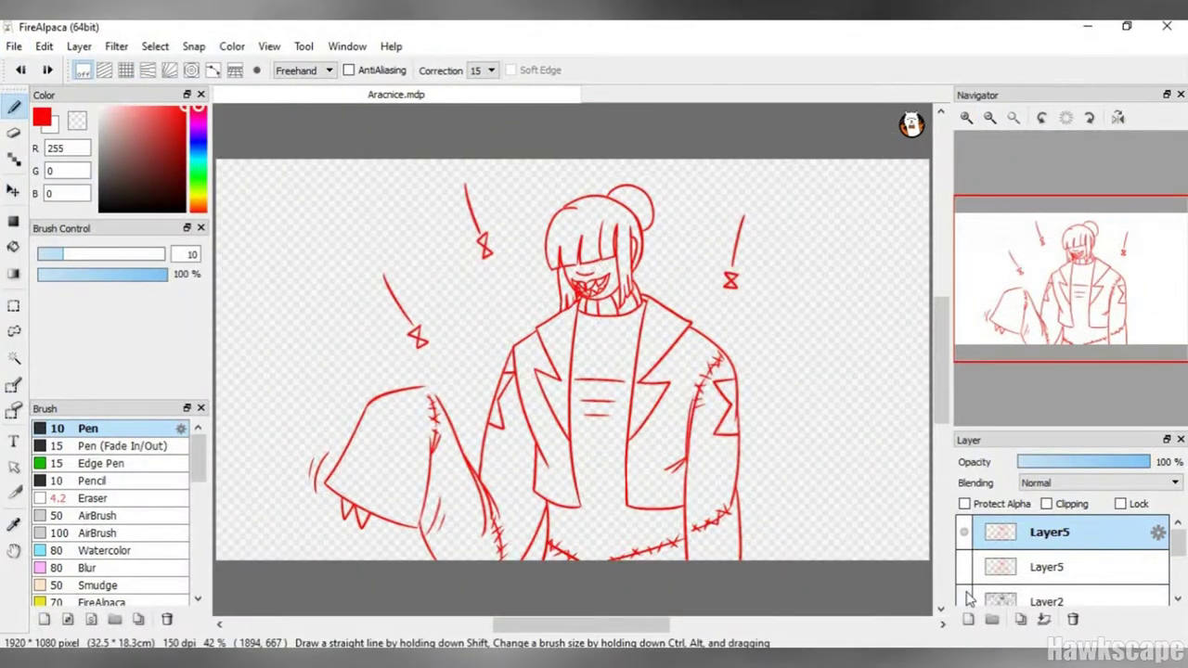
key(e)
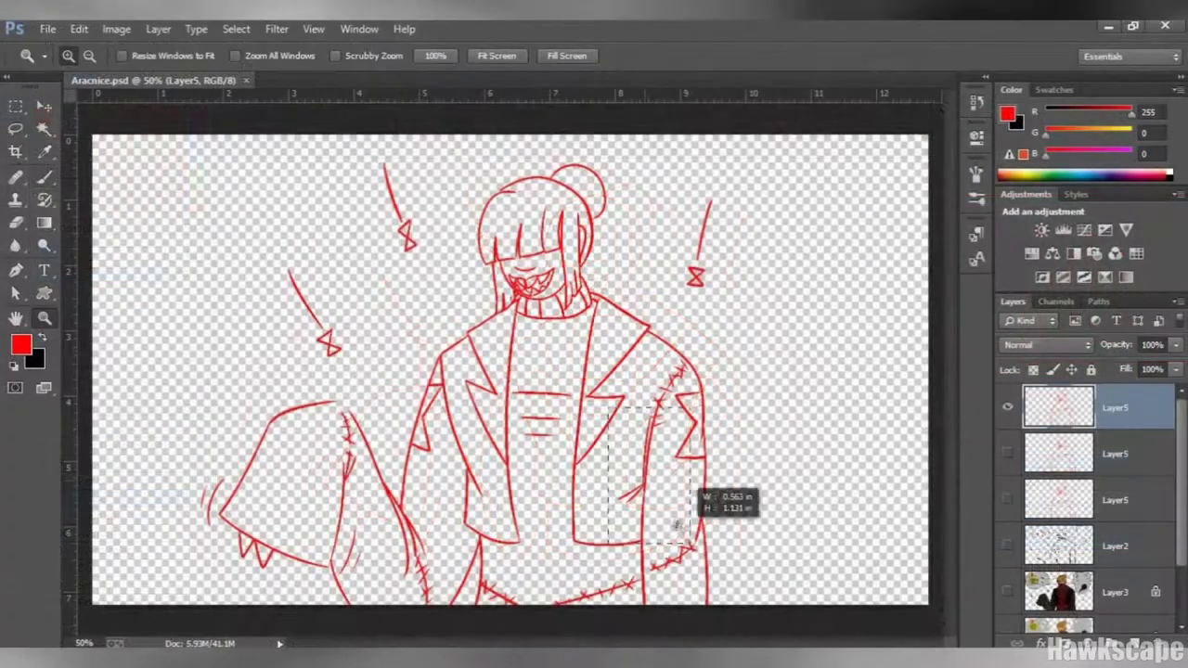
Recolour the red line art on Layer5 of Aracnice.psd black with the Paint Bucket.
click(313, 29)
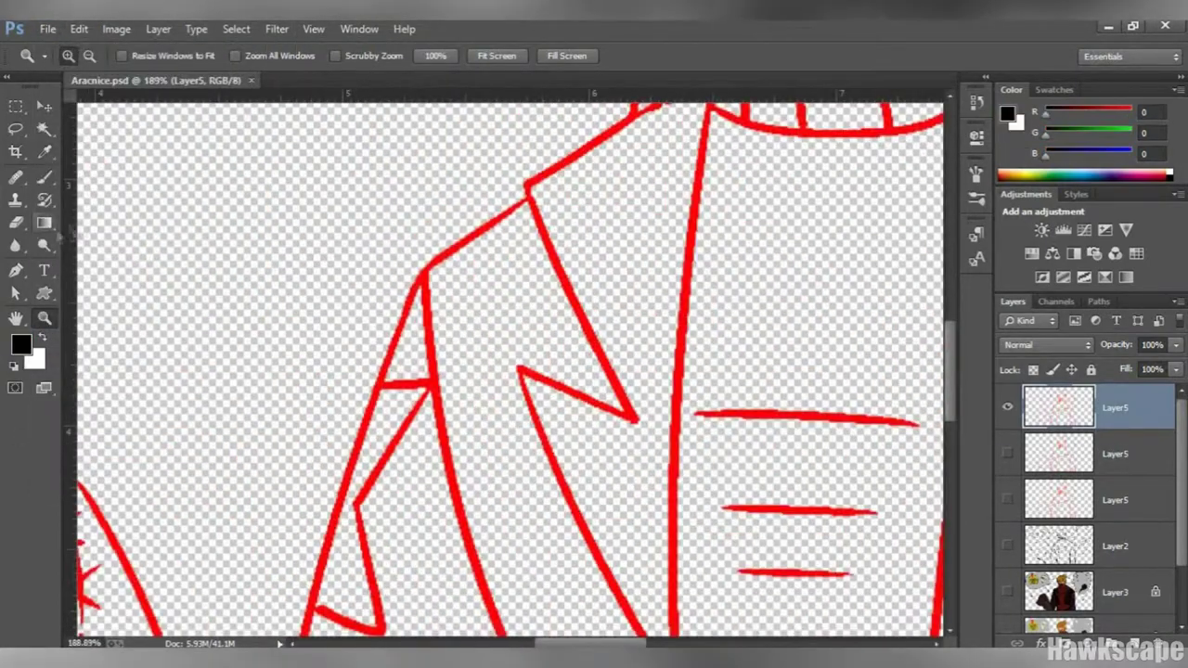
right_click(43, 223)
click(102, 234)
click(544, 291)
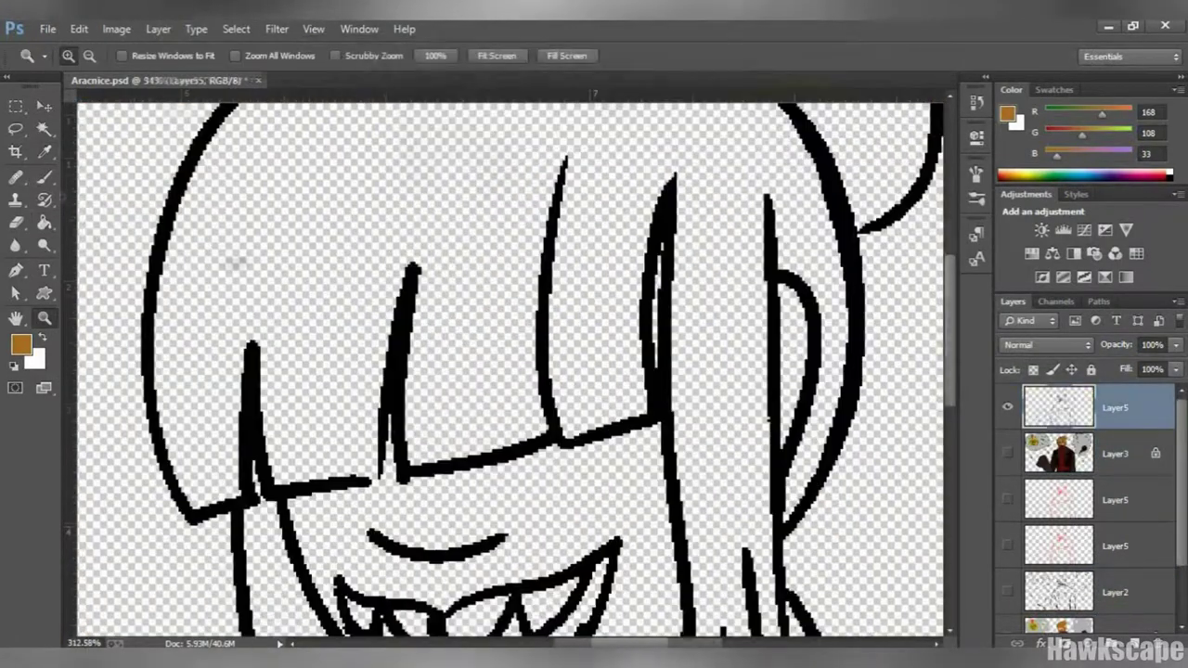
Close the gap in the fringe's lower edge with a 5 px pencil in hair brown, RGB 168, 108, 33.
right_click(16, 176)
click(213, 194)
click(79, 56)
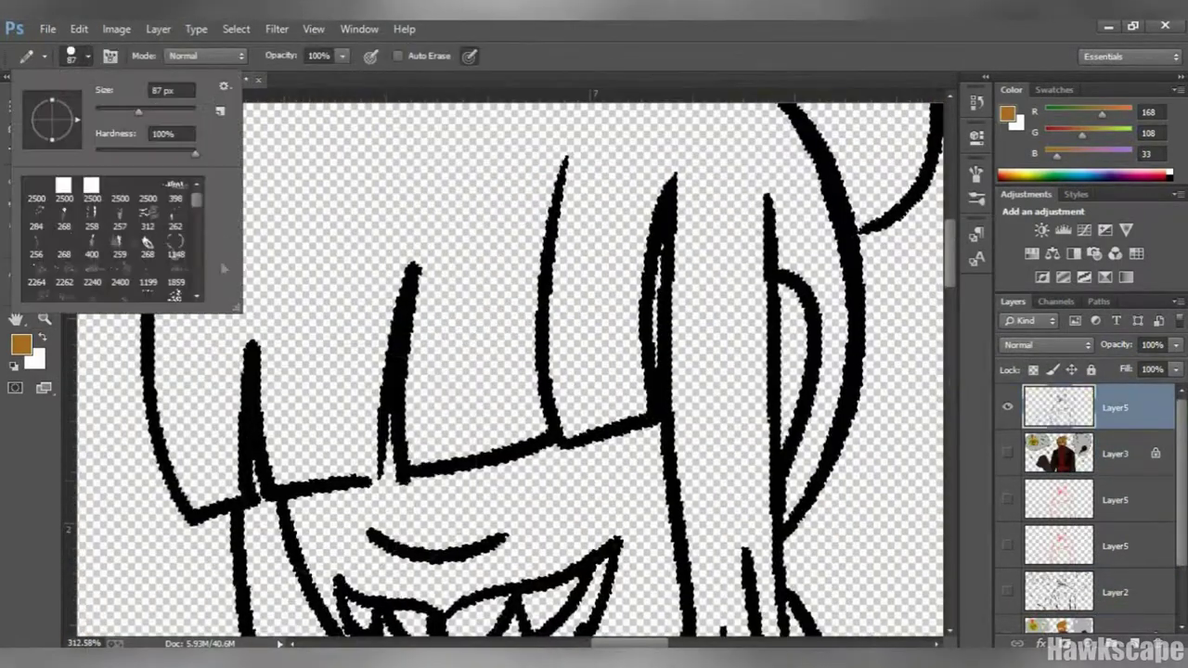
click(339, 418)
scroll(339, 418, down, 5)
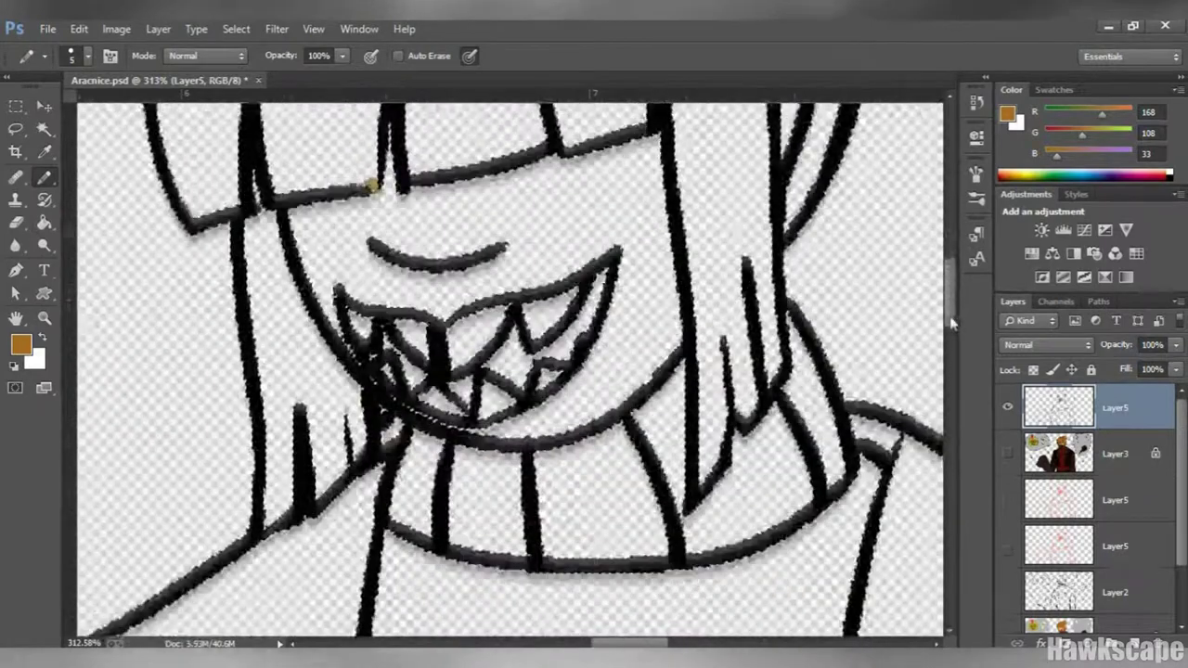
Fill the fringe, bun and side strands with hair brown, RGB 168, 108, 33.
scroll(339, 417, up, 8)
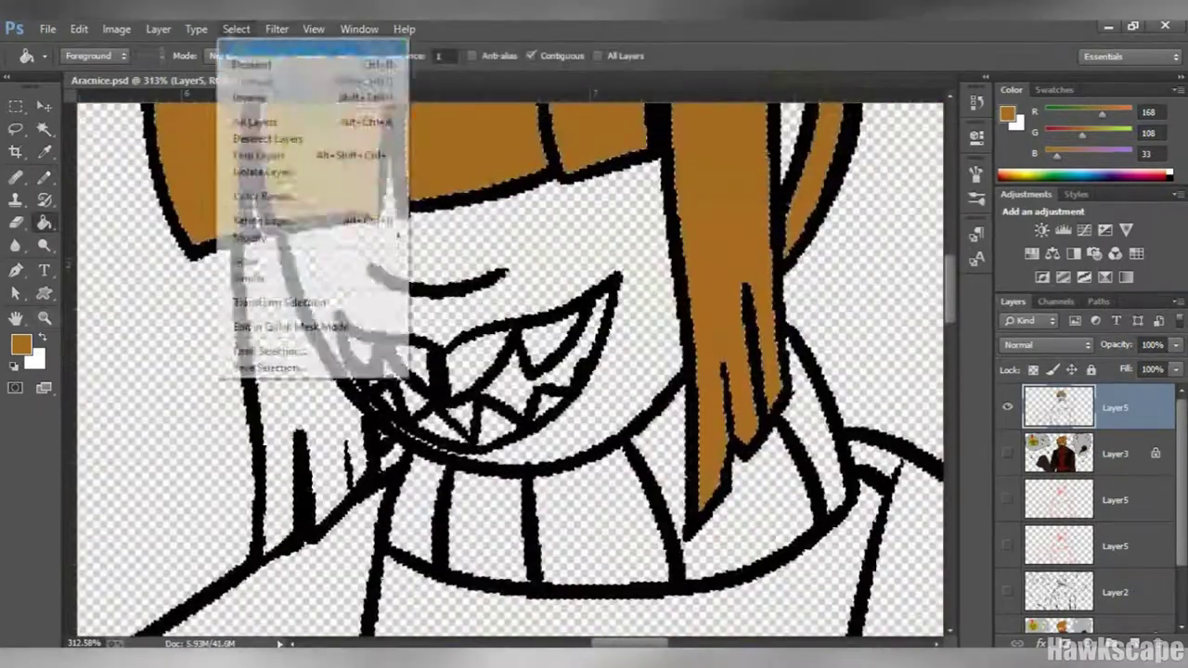
key(e)
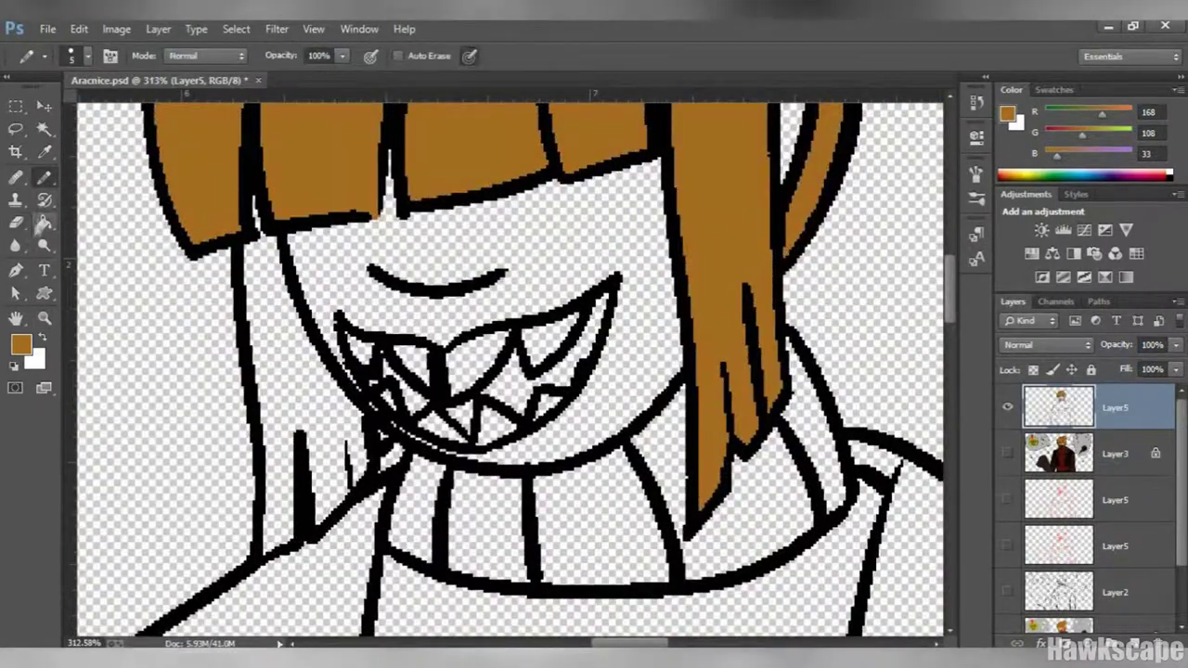
key(i)
key(g)
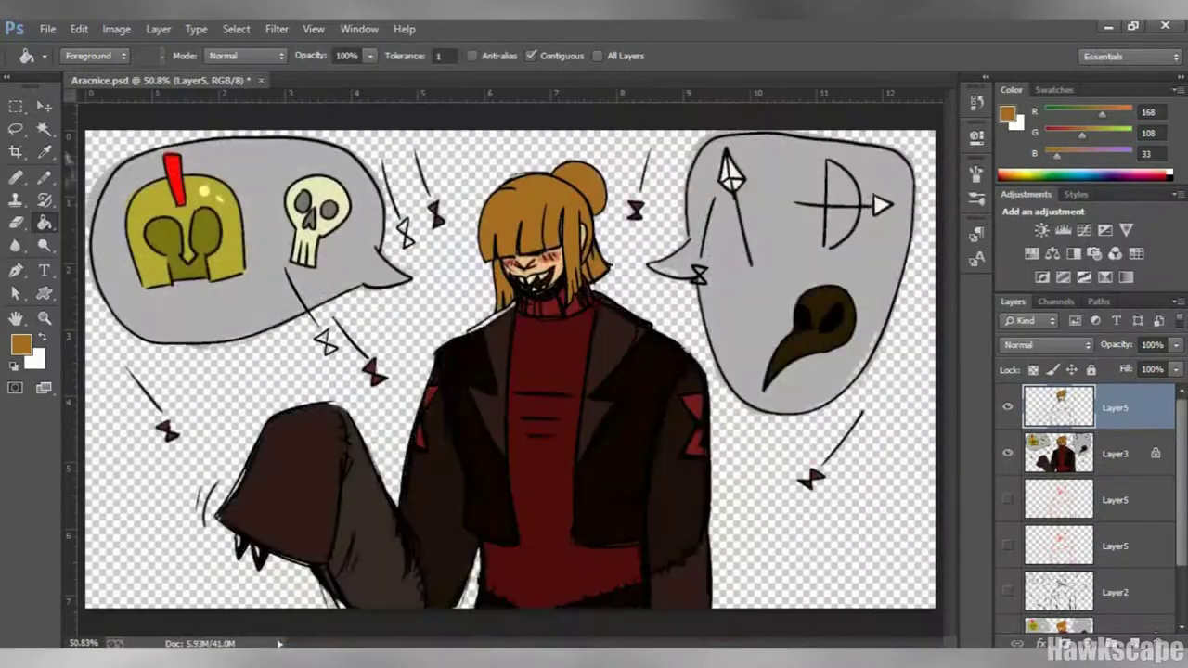
Fill the sweater body with dark red RGB 79, 14, 14 and its collar with RGB 116, 27, 27, sampled from Layer3.
key(i)
click(1008, 453)
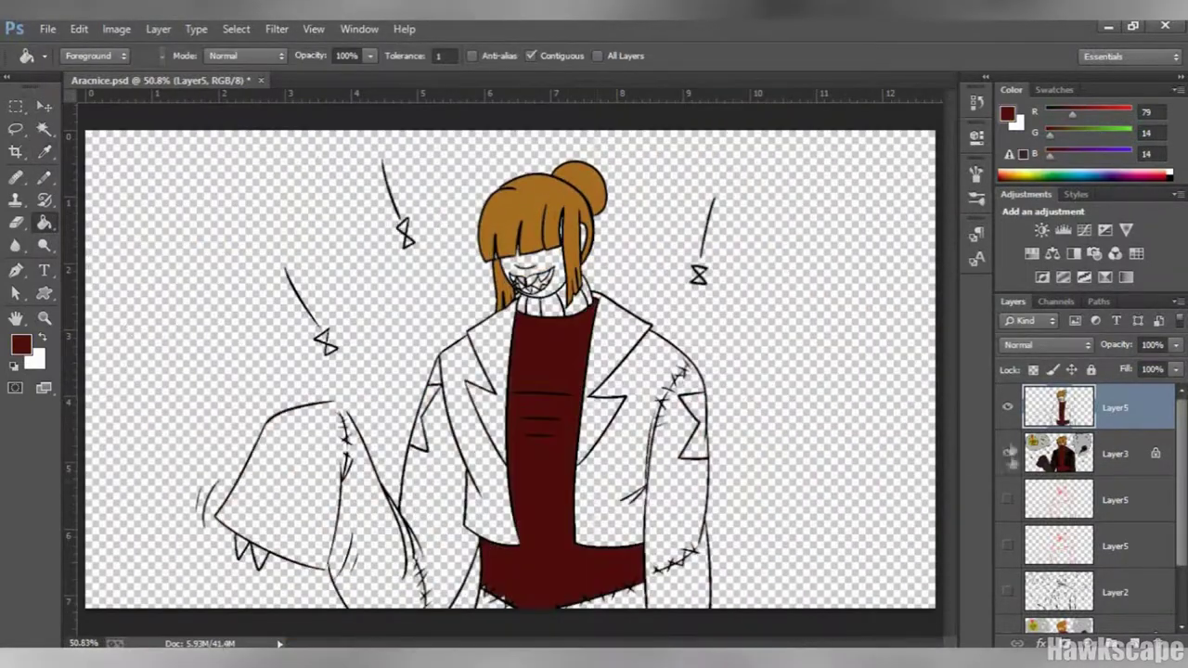
click(541, 324)
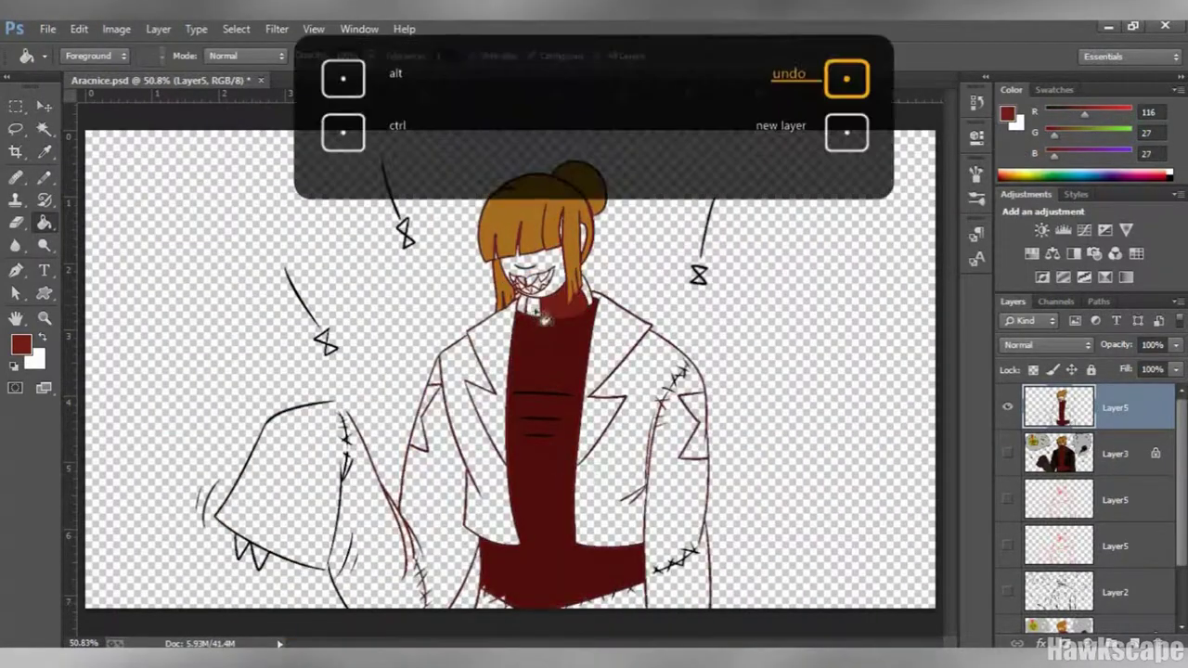
Sample the jacket colours from Layer3 and fill the lapels with RGB 47, 26, 26 and the jacket body with RGB 19, 4, 4.
click(1008, 453)
click(1059, 408)
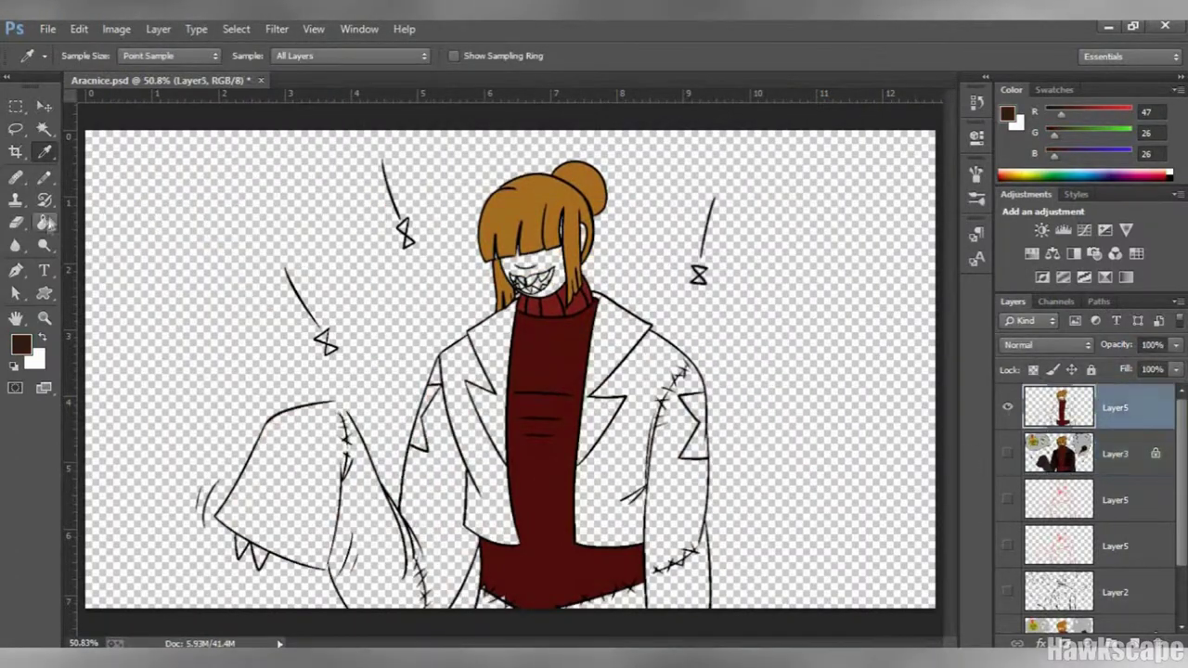
click(1008, 453)
click(1008, 453)
click(509, 530)
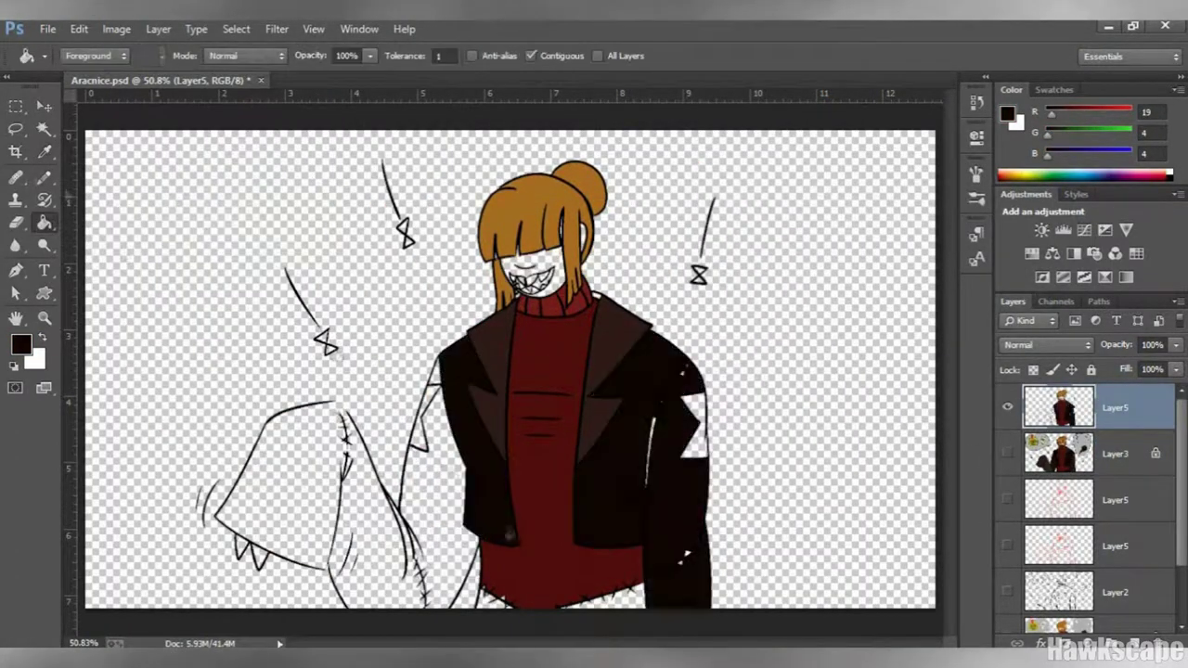
Close the gaps in the stitched shoulder seam with the 5 px pencil and refill the jacket body, checking against Layer3.
drag(575, 333, 763, 448)
key(w)
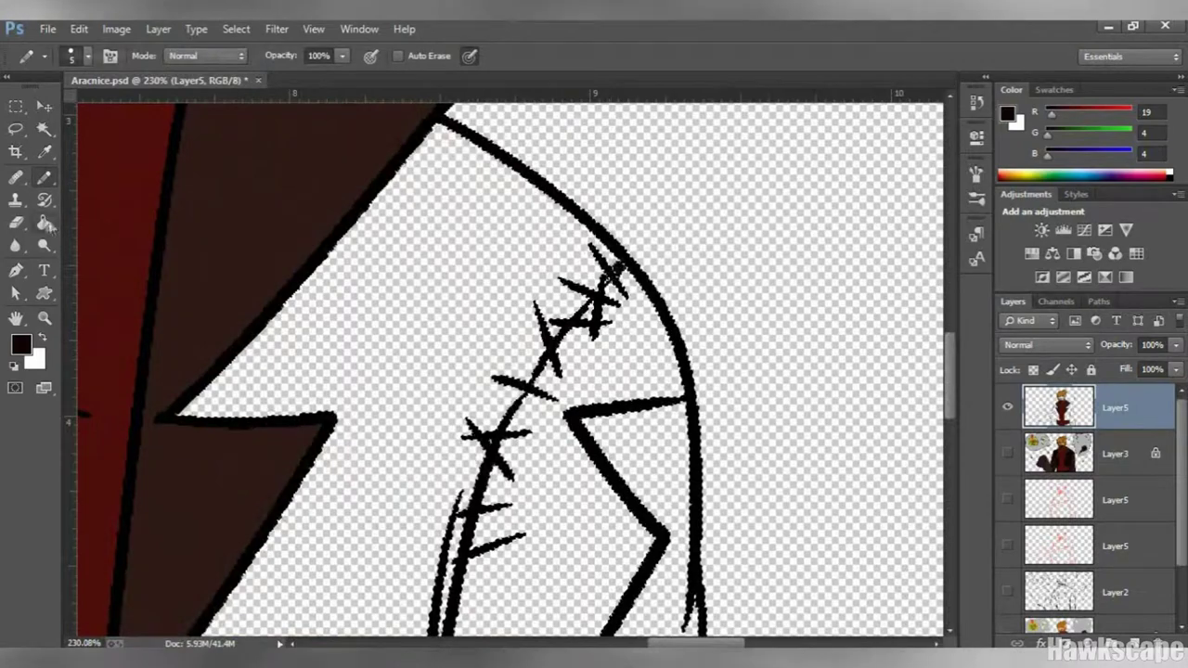
key(ctrl+0)
click(1008, 453)
click(1008, 453)
click(1008, 453)
Sample the sleeve brown from Layer3 and close the gaps in the stitched cuff seam with the pencil.
key(i)
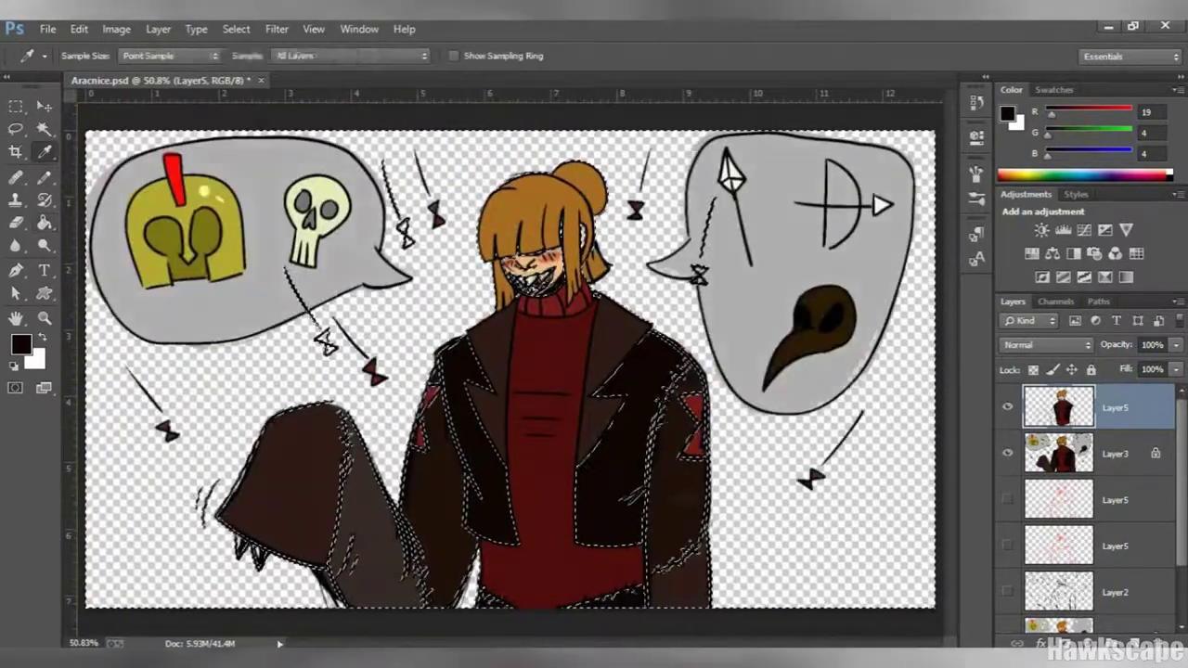
click(1008, 453)
click(1008, 453)
click(1008, 453)
key(z)
drag(631, 520, 761, 603)
click(44, 177)
scroll(793, 451, up, 3)
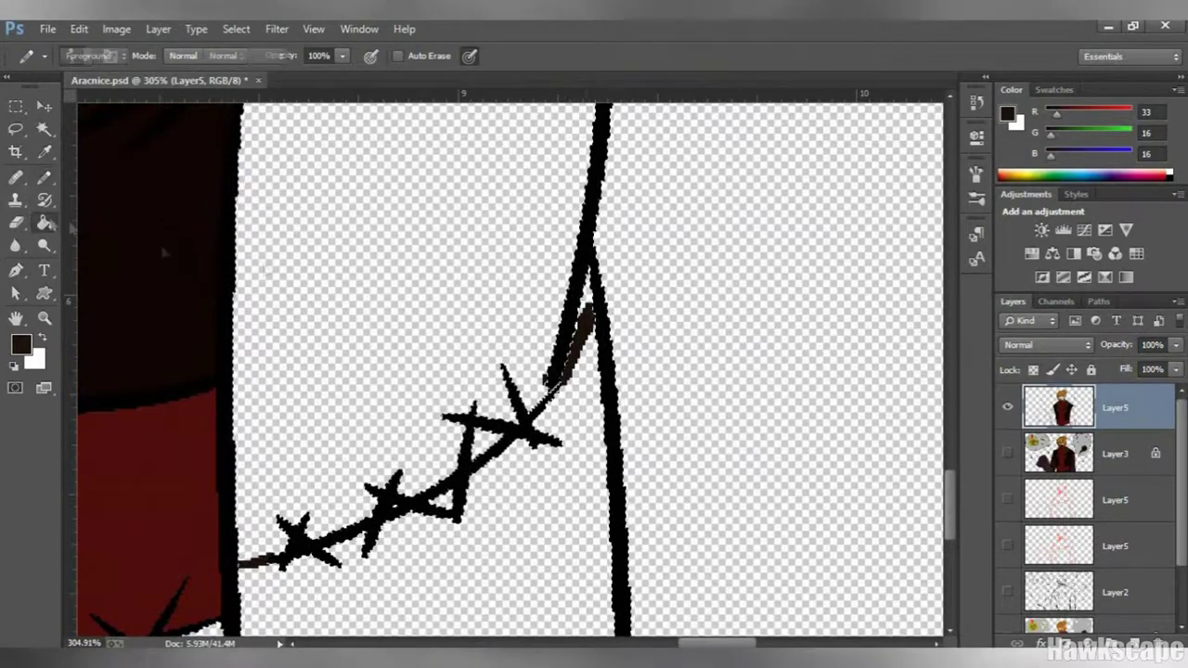
Fill the jacket sleeves with sampled dark brown and compare the colouring with Layer3.
key(ctrl+0)
key(i)
click(1008, 453)
click(1008, 453)
click(1008, 453)
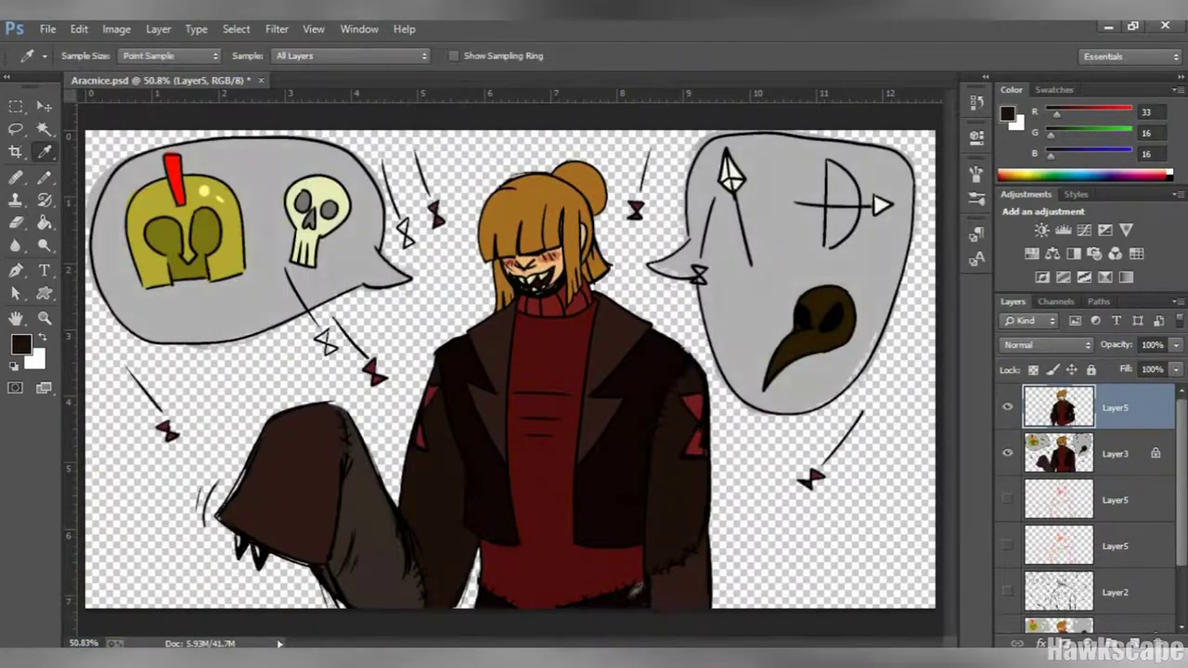
Sample the trouser colour below the sweater hem from Layer3 and fill the trousers on Layer5.
alt+click(608, 605)
click(1009, 453)
click(1009, 453)
alt+click(609, 605)
Close the outline gaps around the raised arm with the 5 px pencil and fill the forearm with RGB 51, 39, 39.
click(1008, 453)
click(1008, 453)
click(1008, 453)
key(z)
drag(217, 372, 481, 534)
key(b)
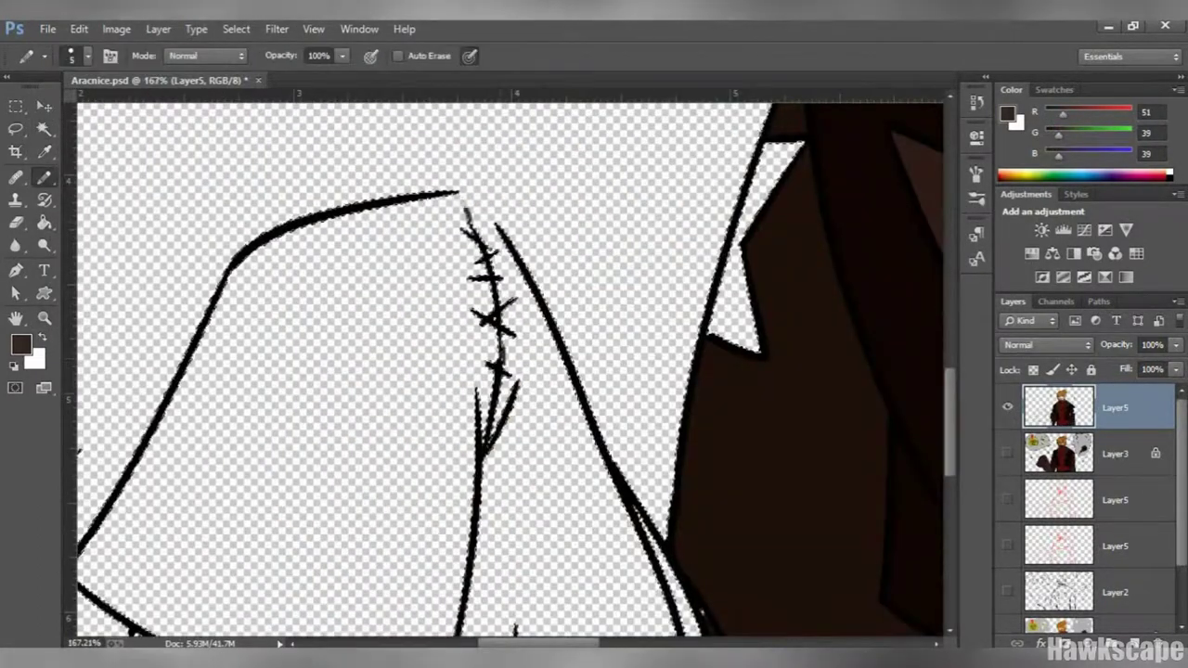
scroll(511, 371, down, 5)
click(314, 29)
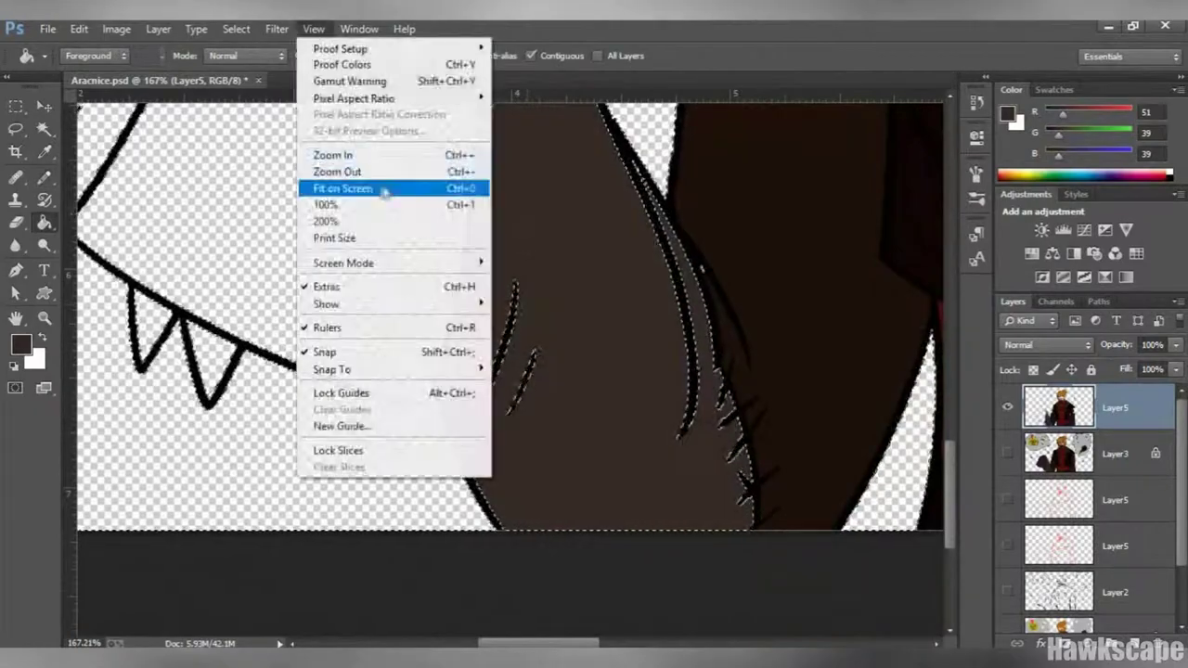
click(380, 188)
Clear the selection and fill the raised arm's wide sleeve opening with brown RGB 47, 26, 26.
key(i)
click(236, 29)
click(240, 64)
key(g)
click(288, 474)
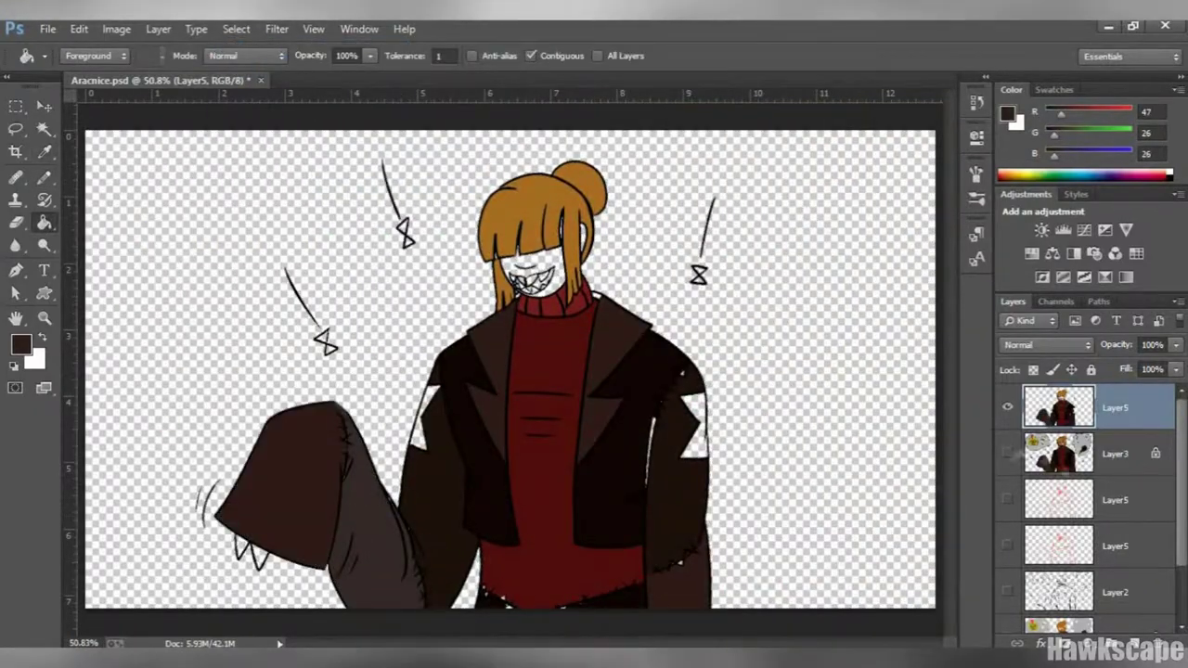
Sample red RGB 116, 27, 27 from Layer3 and fill the sleeve notches and the tips of all three hourglass lines.
click(1008, 454)
key(i)
click(539, 445)
click(1008, 454)
key(g)
click(325, 344)
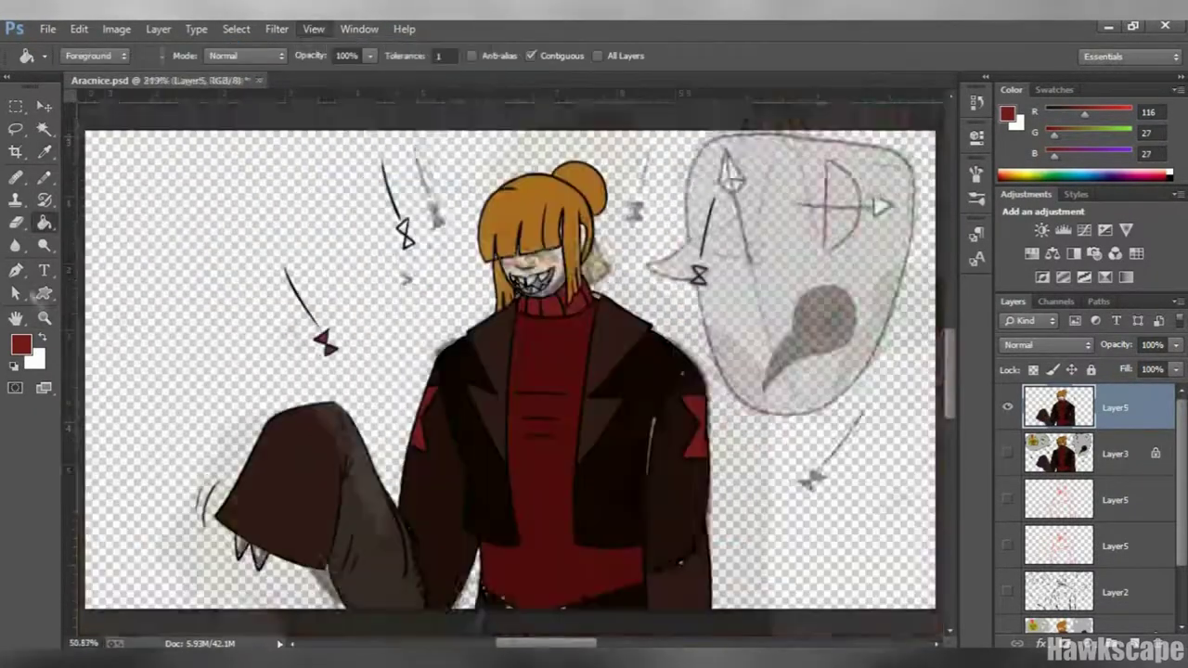
key(ctrl+z)
click(404, 227)
click(406, 240)
click(698, 270)
click(698, 280)
Sample the skin tone RGB 243, 186, 126 from Layer3 and fill the face and ear.
click(1008, 454)
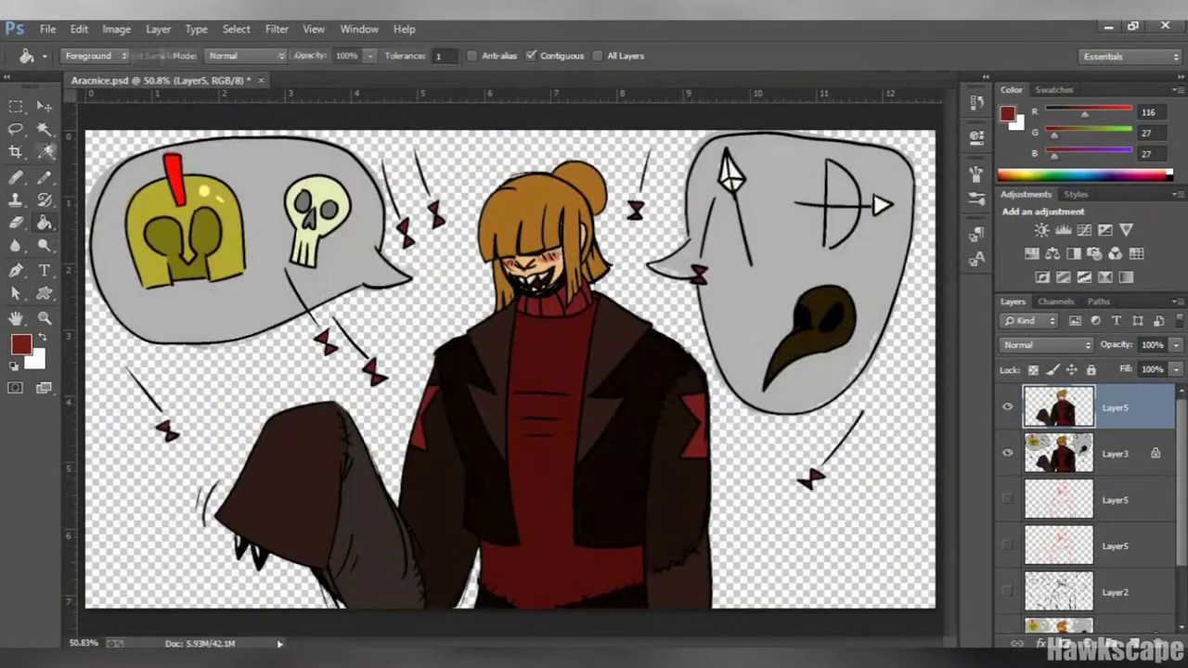
click(44, 318)
click(543, 265)
key(g)
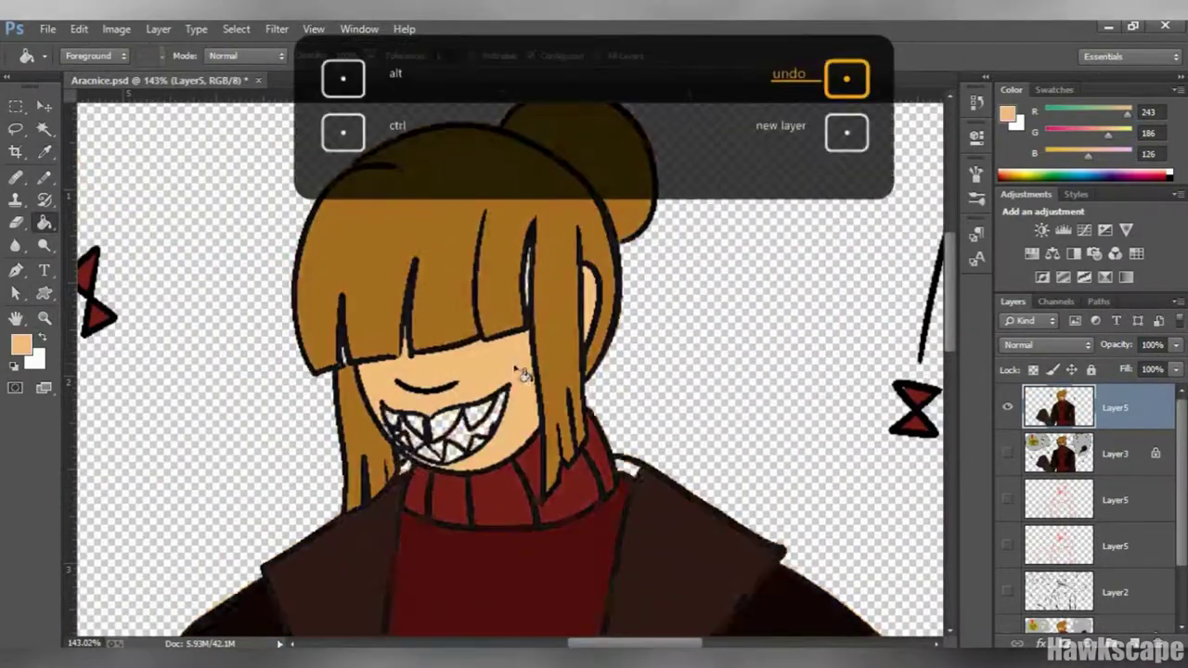
click(537, 260)
Sample the cream tooth colour from Layer3 and fill the upper and lower teeth.
click(44, 152)
scroll(446, 399, up, 5)
click(345, 359)
click(1008, 454)
key(g)
click(464, 353)
click(594, 307)
Sample dark red RGB 53, 8, 8 from Layer3, fill the mouth interior between the teeth, and show Layer3 for comparison.
click(1009, 454)
click(43, 153)
click(520, 390)
click(1008, 454)
key(g)
click(520, 390)
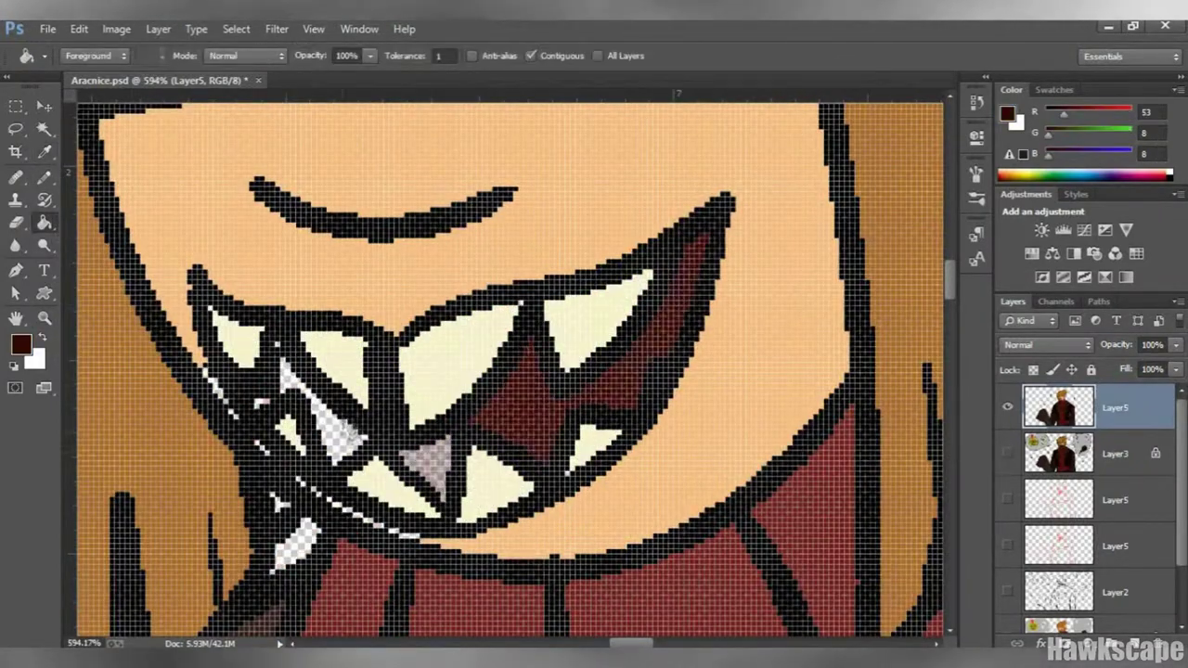
click(1009, 454)
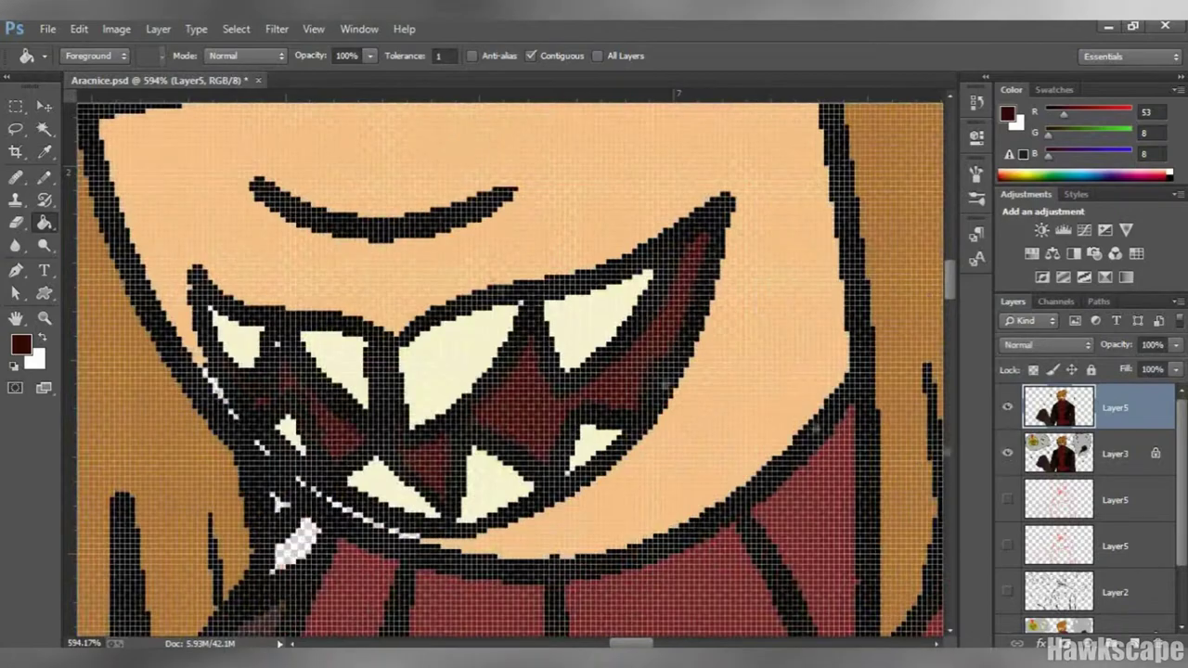
Hide Layer3 and fill the claws below the large raised sleeve with dark grey RGB 32, 32, 32.
key(ctrl+0)
click(1008, 454)
click(43, 152)
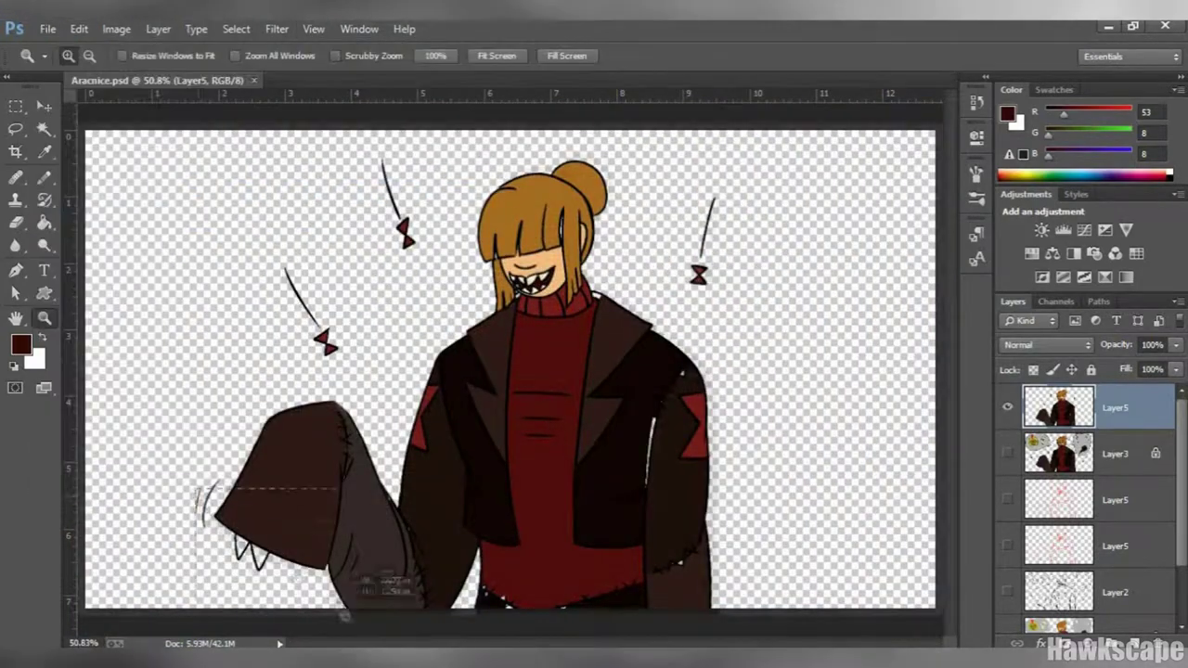
scroll(260, 548, up, 5)
click(20, 344)
click(1127, 257)
key(g)
click(371, 344)
click(451, 397)
key(z)
key(ctrl+0)
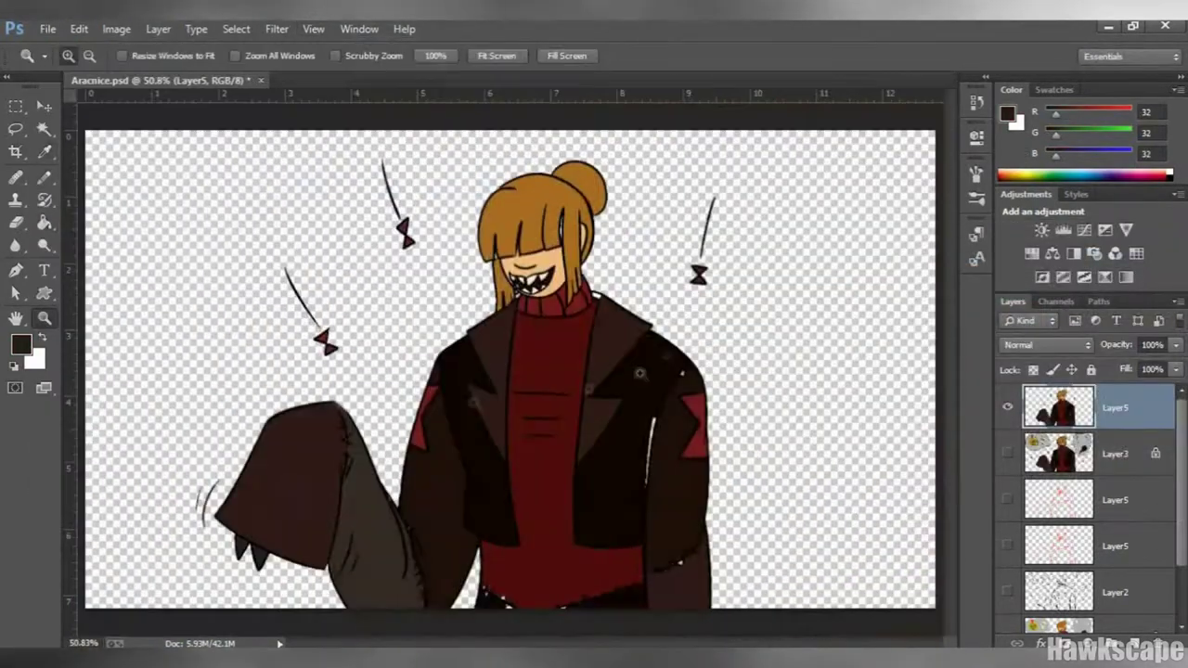
Select the empty areas around the character and sample the hair brown RGB 168, 108, 33 for a 24 px pencil.
scroll(260, 547, up, 5)
click(20, 344)
click(1128, 255)
key(ctrl+0)
scroll(538, 259, up, 5)
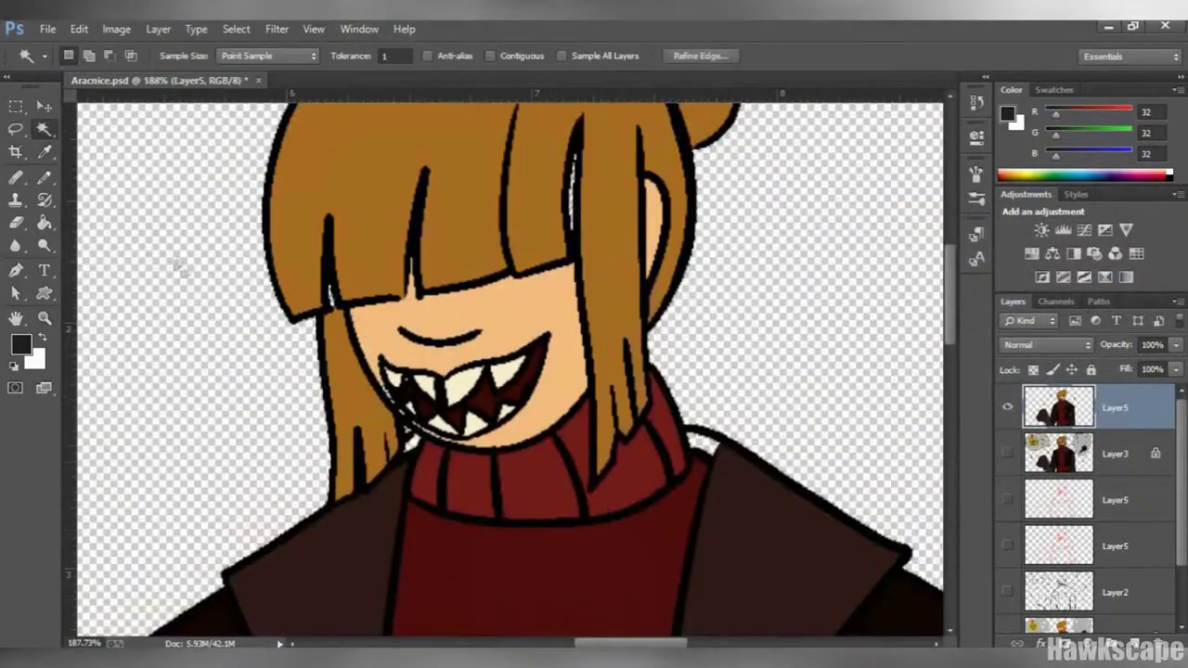
key(b)
alt+click(408, 444)
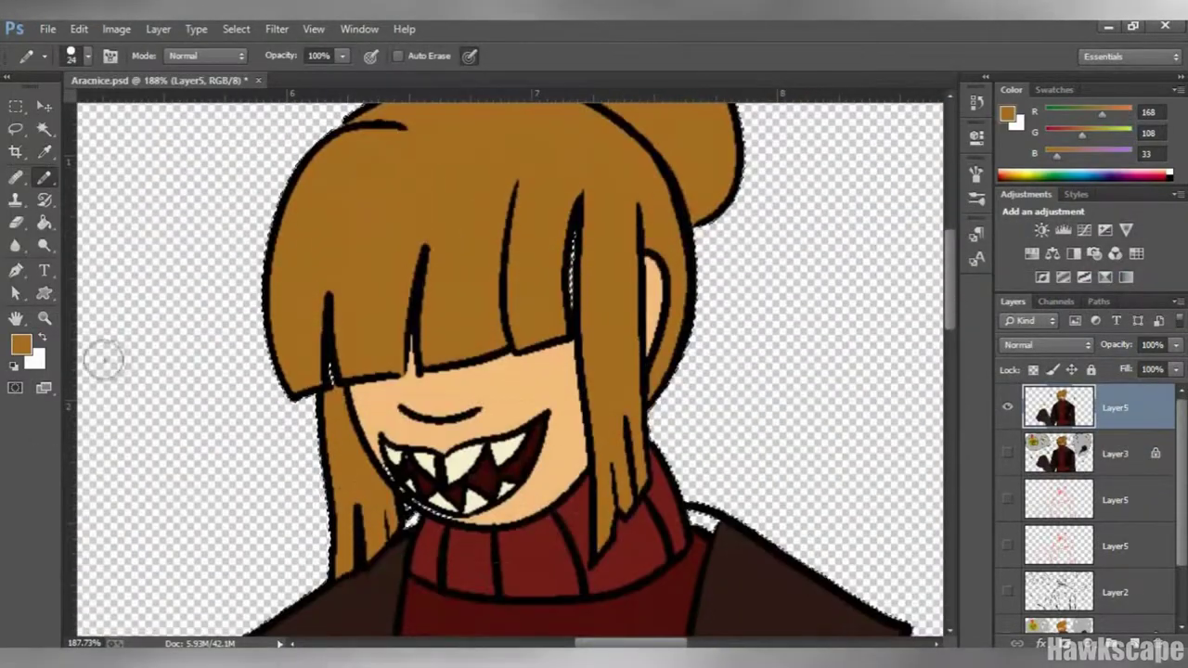
Pencil the unfilled gaps around the jaw and mouth with a 5 px tip, using sampled skin, cream RGB 247, 240, 203 and dark red RGB 53, 8, 8.
key(z)
scroll(401, 417, up, 5)
click(236, 29)
click(244, 99)
key(b)
click(44, 177)
click(87, 56)
key(Return)
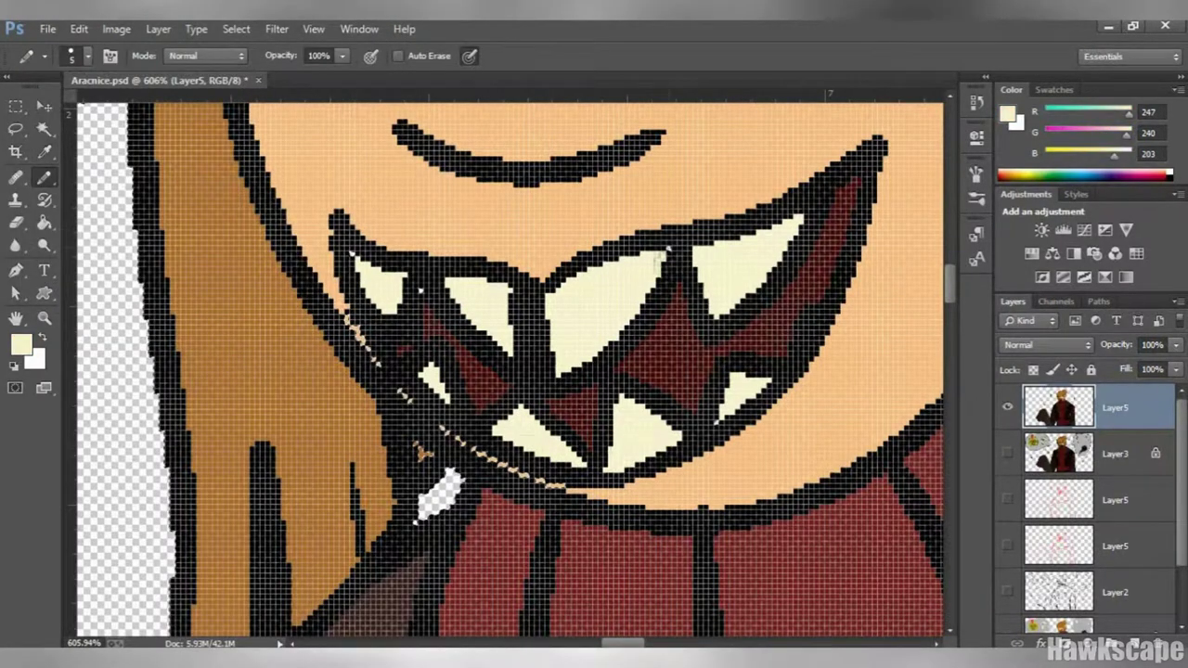
alt+click(445, 286)
scroll(445, 286, down, 3)
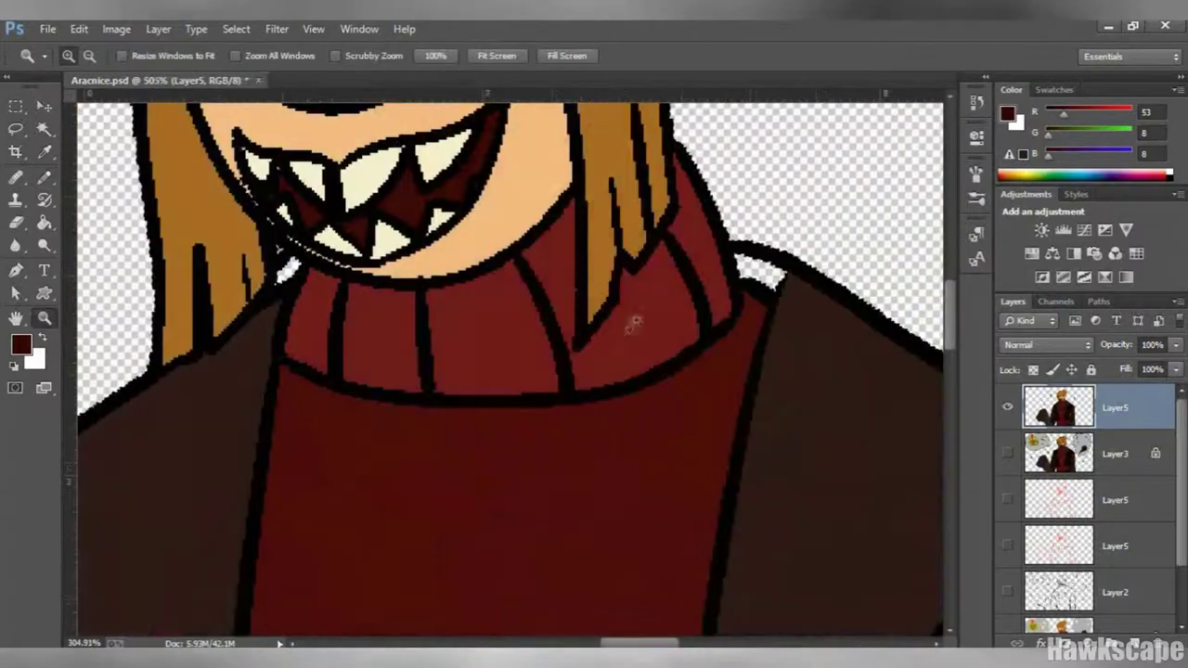
Pencil in the gap between the turtleneck and the jacket shoulder with dark brown RGB 47, 26, 26 and a 20 px tip.
key(b)
click(87, 56)
key(Return)
click(763, 276)
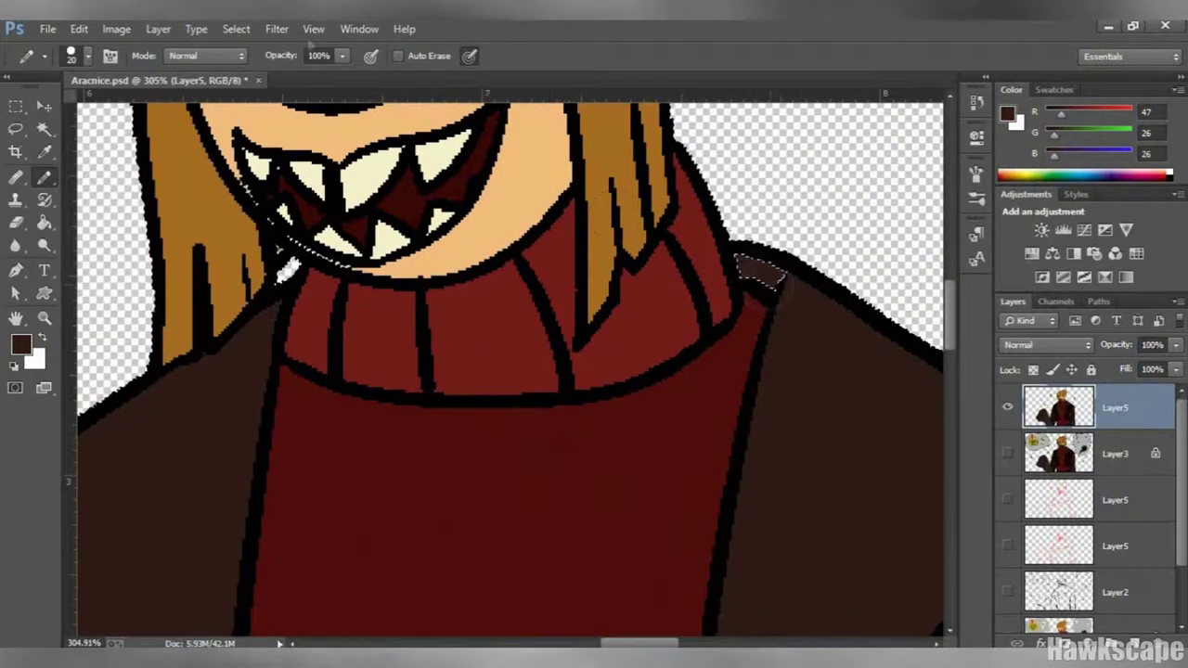
Pencil over the unfilled specks along the shoulder and cuff stitching with sampled dark brown RGB 33, 16, 16.
scroll(763, 277, down, 5)
scroll(732, 433, up, 5)
alt+click(517, 260)
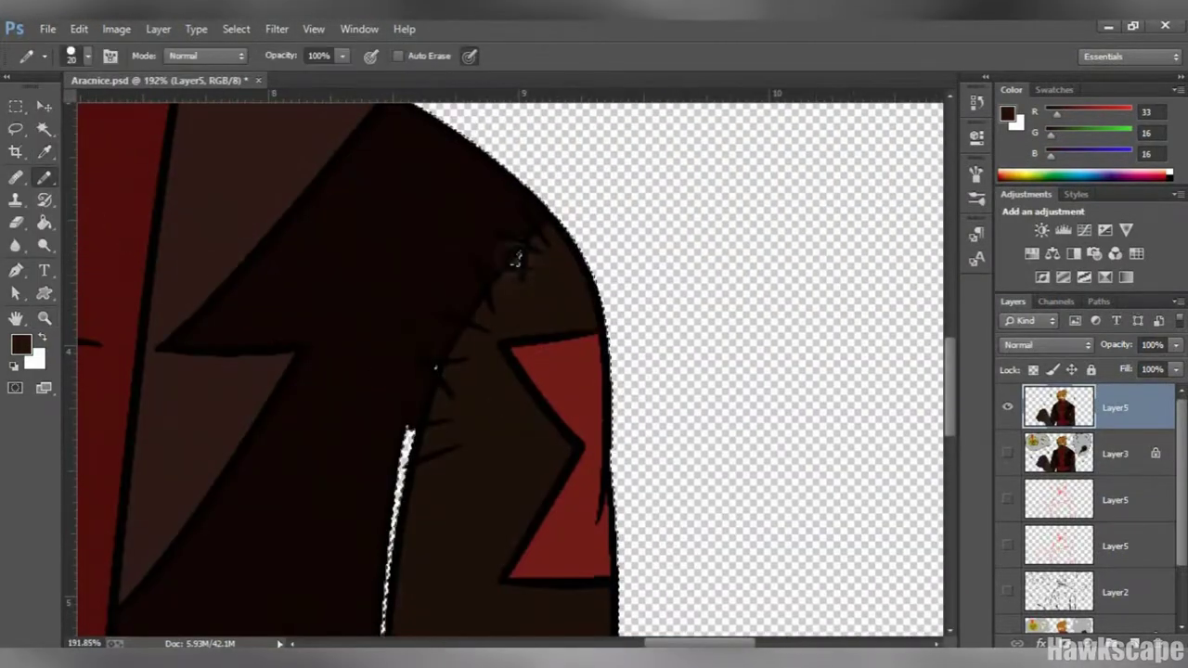
scroll(517, 260, down, 10)
alt+click(509, 437)
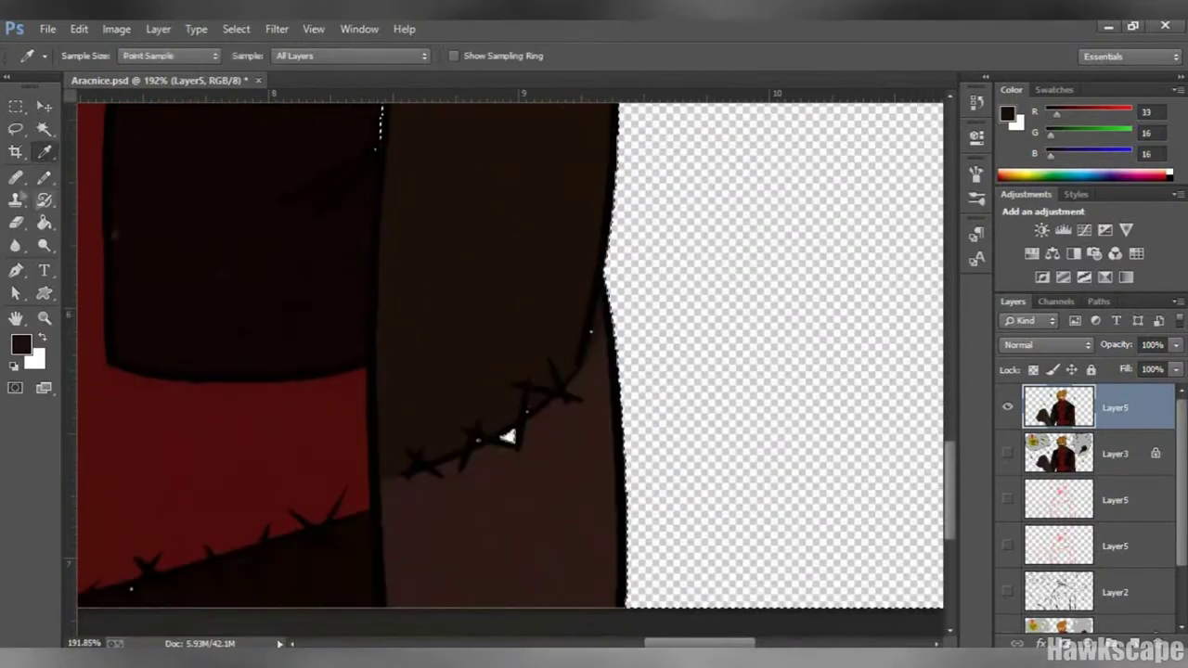
drag(509, 436, 890, 436)
Pencil over the specks along the sweater hem with RGB 79, 14, 14 and along the raised sleeve's seams with RGB 51, 39, 39.
alt+click(889, 436)
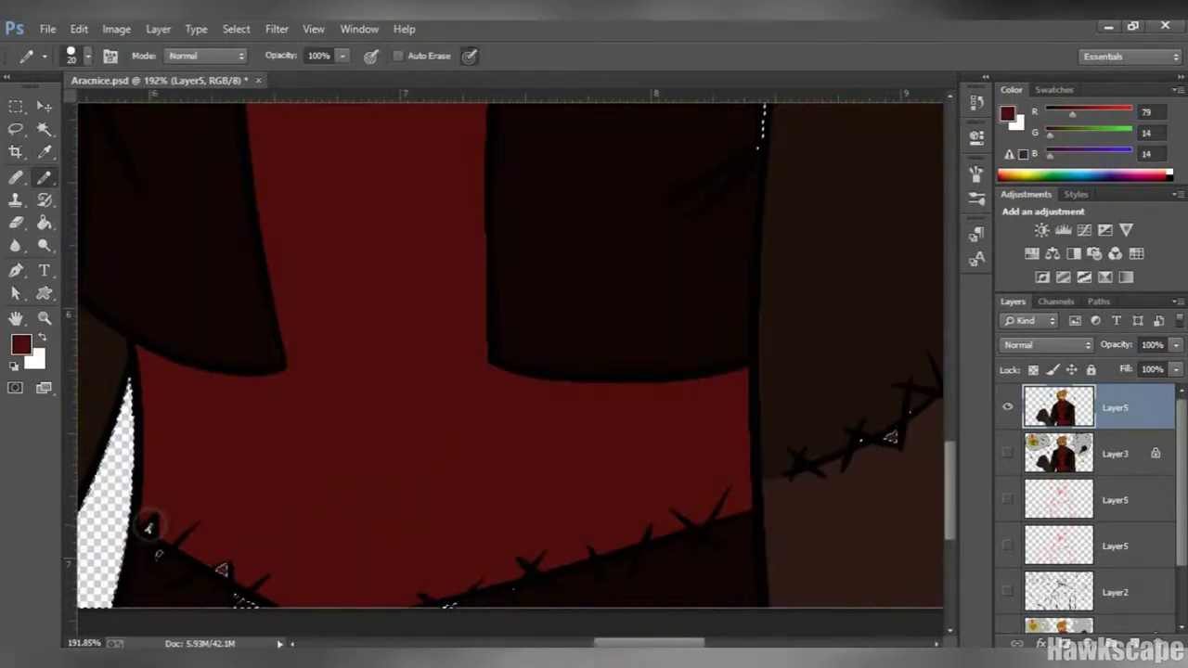
scroll(172, 204, left, 8)
alt+click(173, 204)
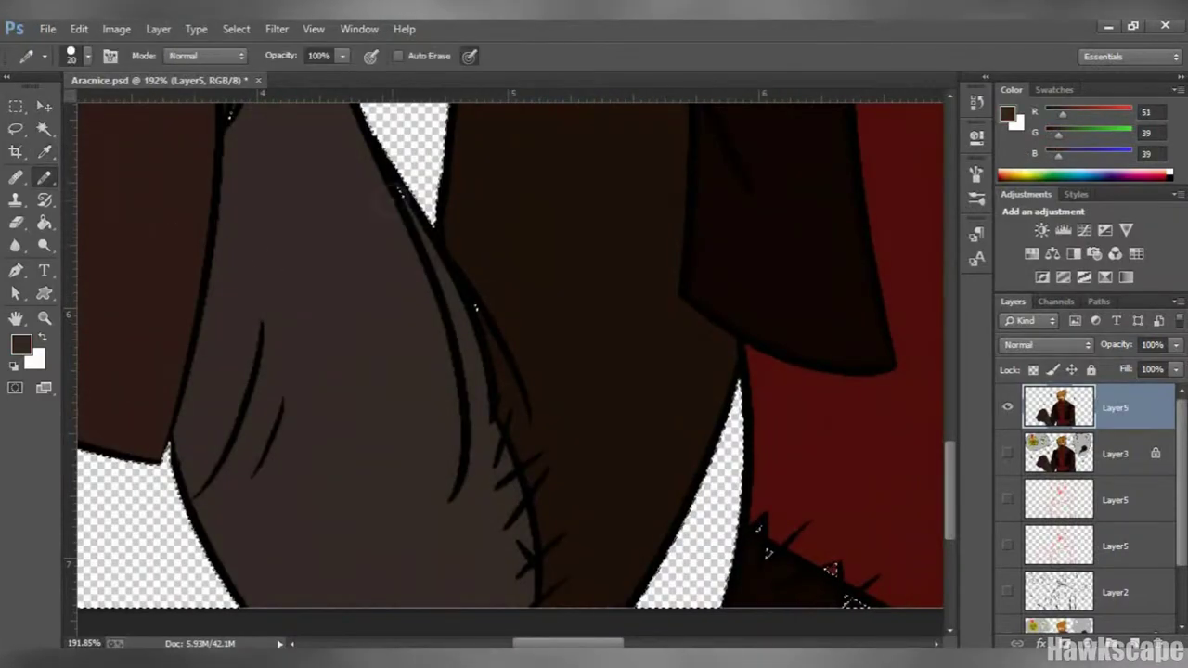
scroll(386, 200, up, 5)
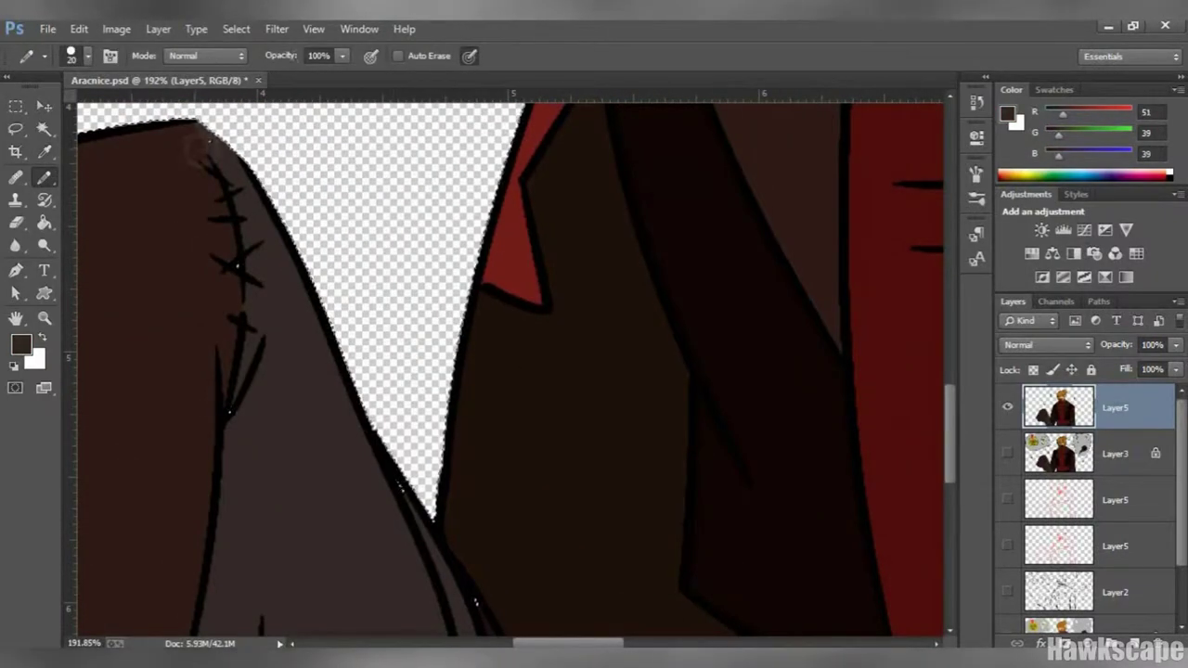
Check the raised sleeve, head and whole figure for remaining gaps and save the document.
key(ctrl+0)
key(z)
drag(232, 390, 578, 643)
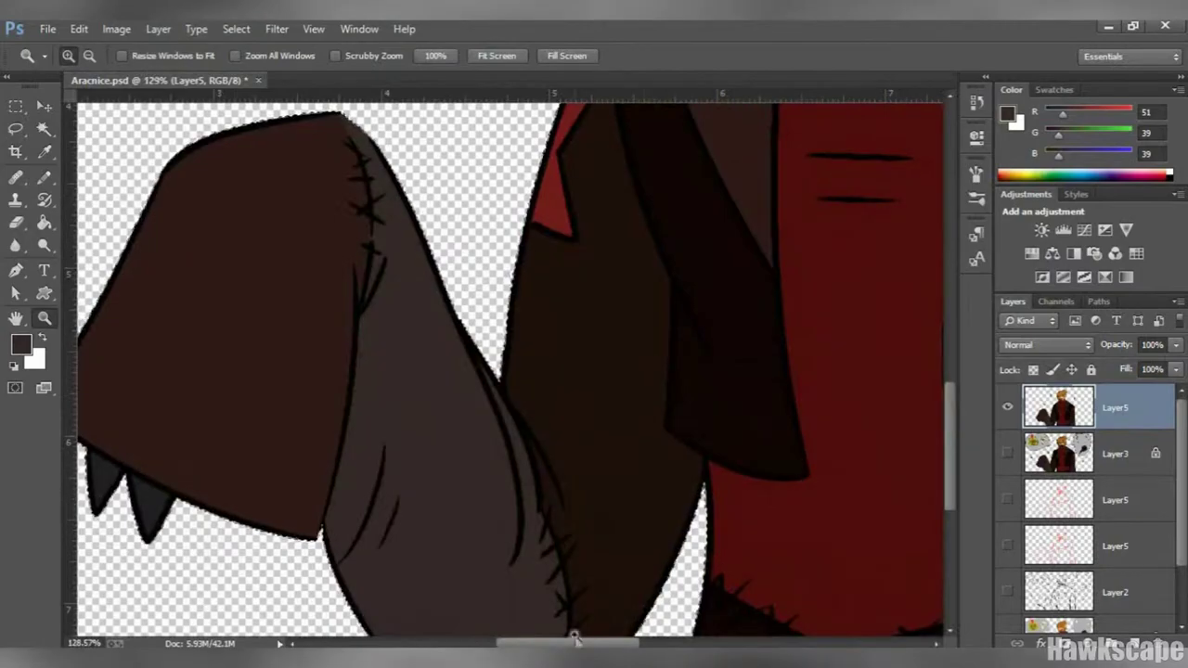
click(314, 28)
click(399, 185)
drag(952, 376, 954, 327)
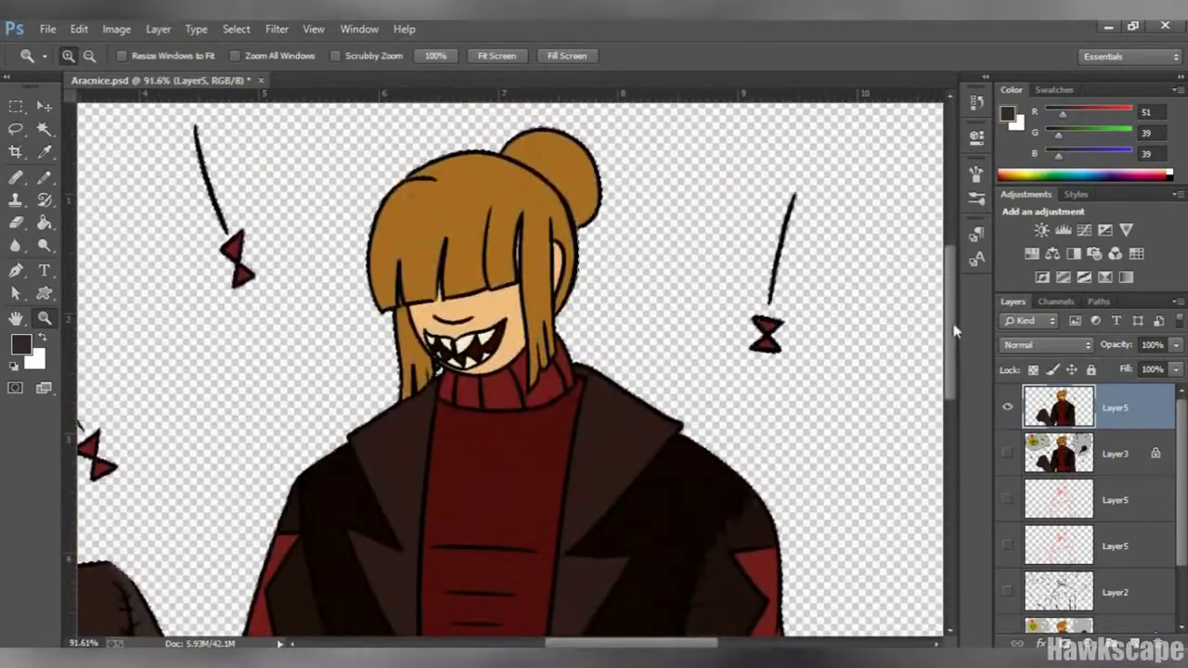
drag(423, 311, 516, 371)
key(ctrl+0)
click(48, 29)
click(506, 371)
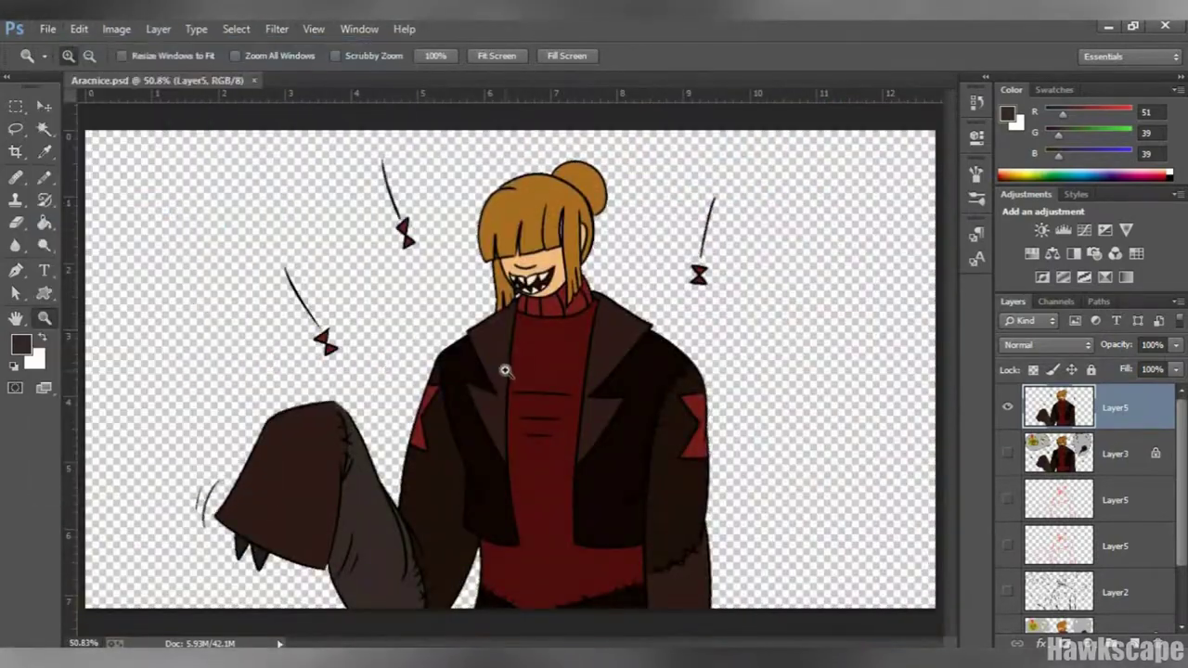
Trim the canvas on all four sides based on transparent pixels.
click(79, 29)
click(139, 195)
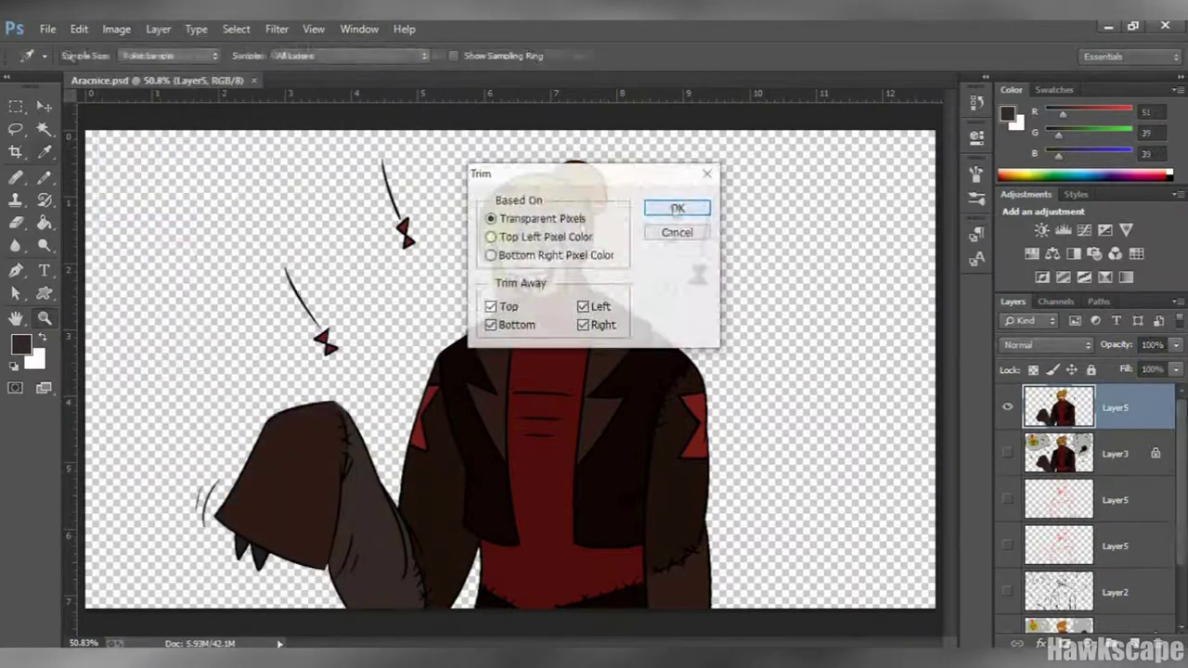
click(676, 208)
Duplicate Layer5, hide the original layer and save the document.
key(z)
right_click(1121, 418)
click(966, 154)
key(Return)
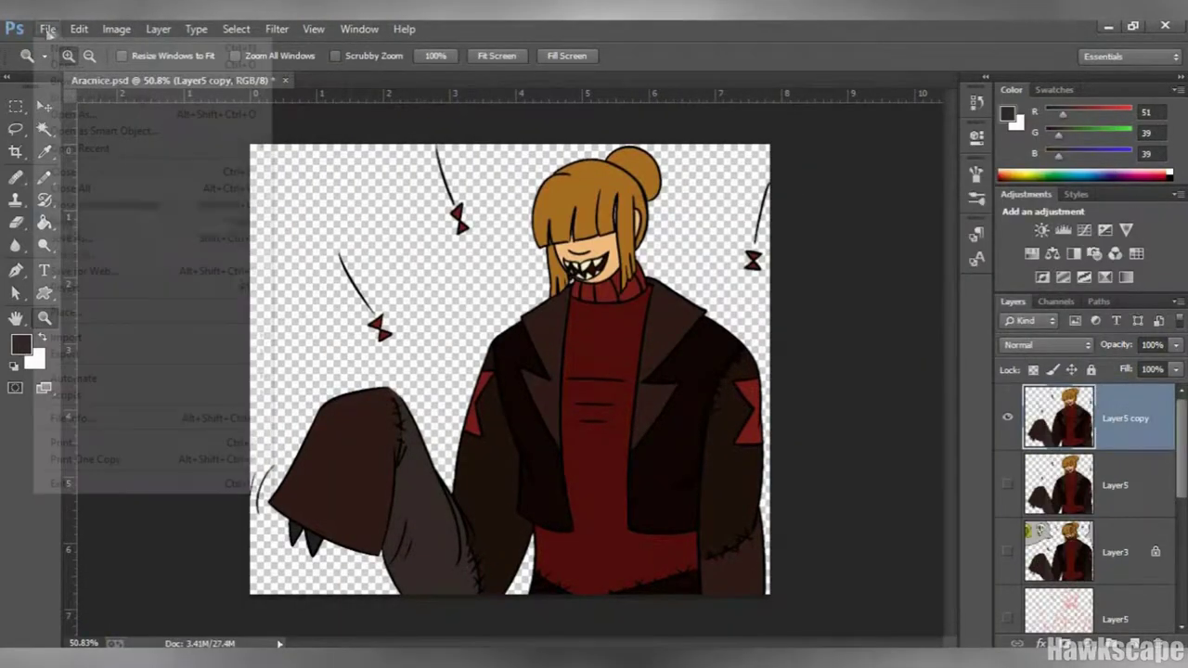
click(47, 29)
key(Escape)
Select all the hair areas on Layer5 copy and sample their brown.
click(44, 129)
key(d)
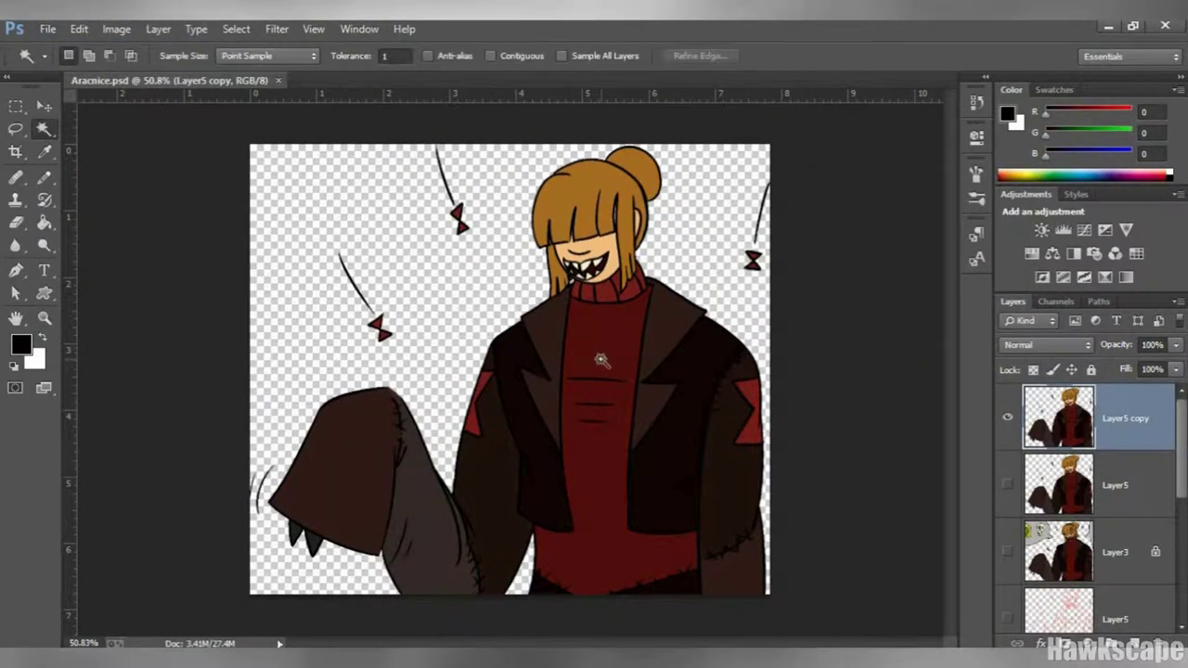
click(44, 318)
drag(584, 218, 650, 219)
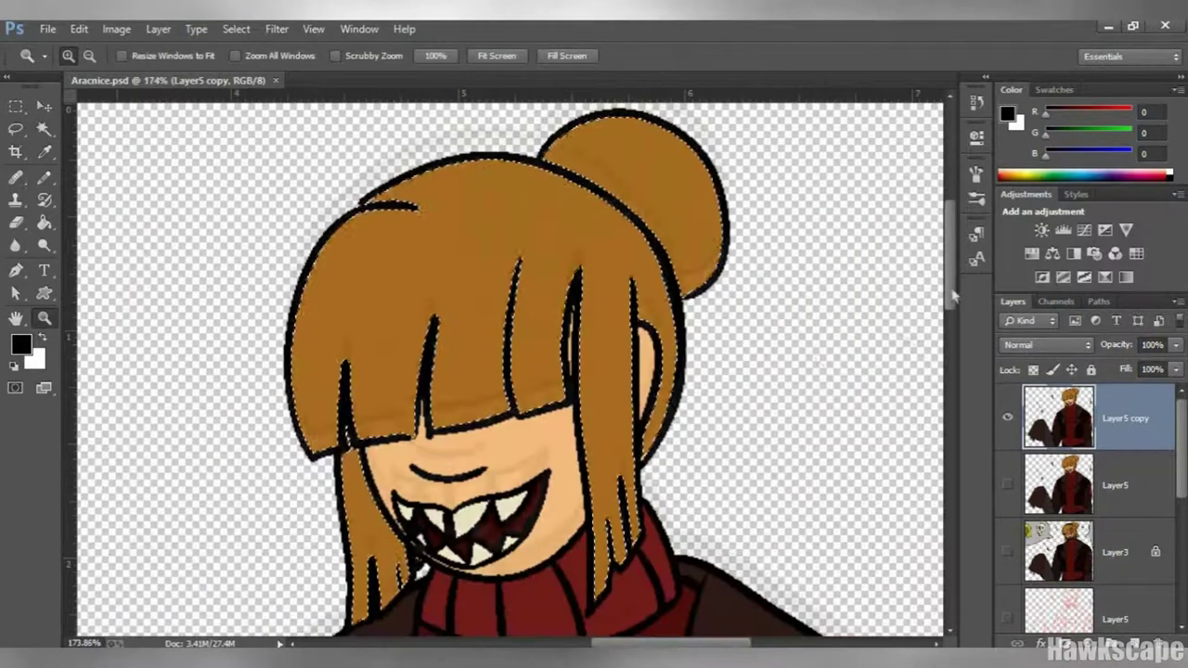
click(44, 151)
click(571, 200)
Convert the document to 16 bits per channel and shade the hair with a 45 px soft brush in darker brown RGB 153, 95, 23.
click(21, 344)
key(Return)
click(21, 344)
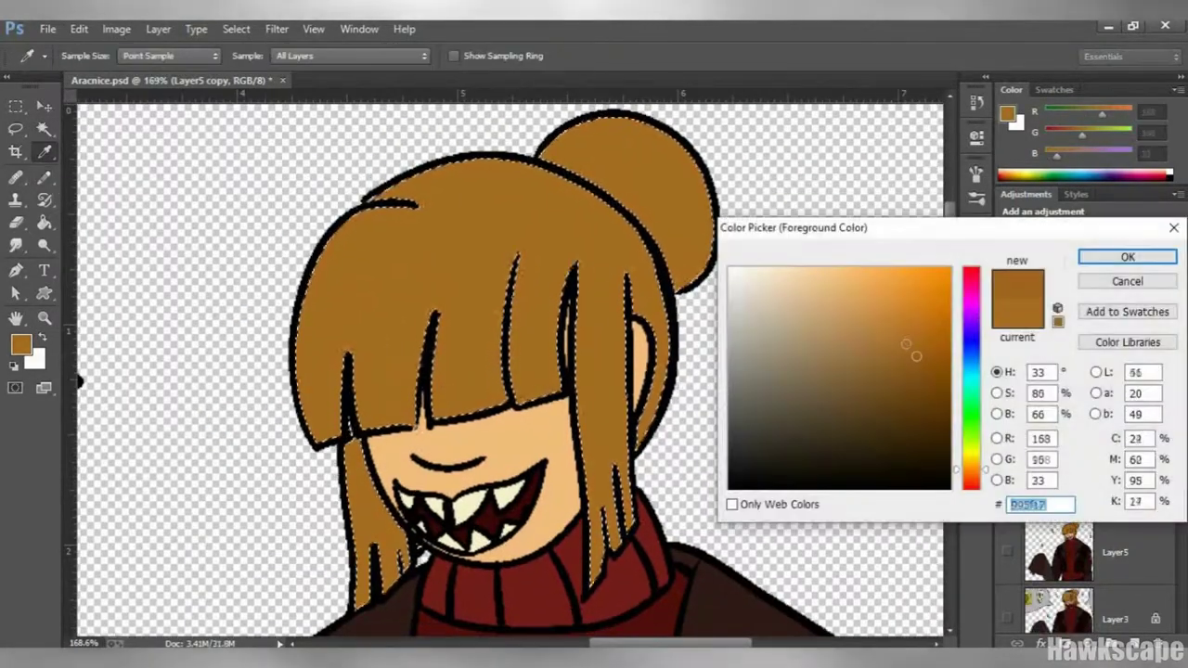
key(Return)
key(b)
click(79, 56)
click(235, 29)
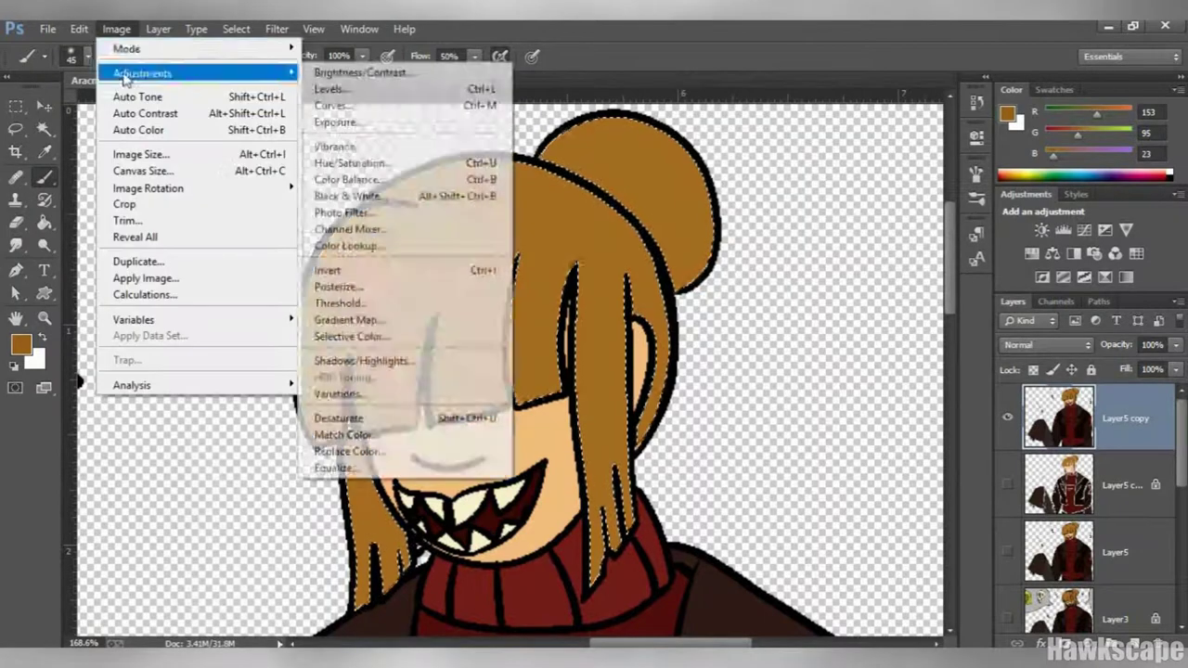
click(344, 202)
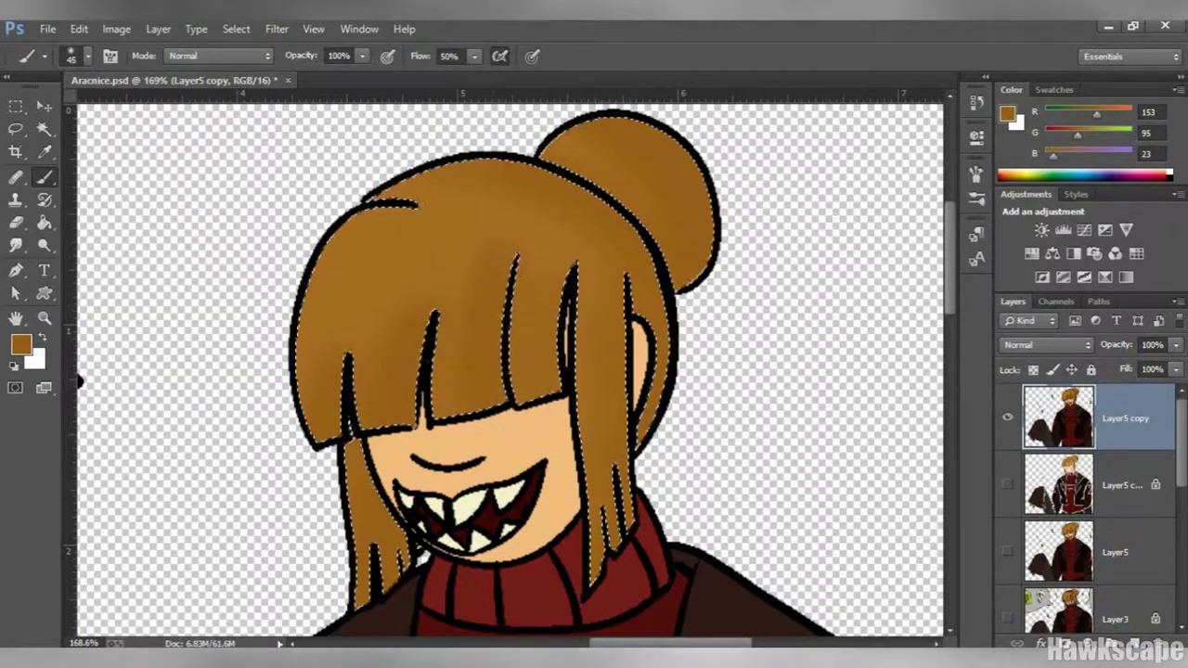
Deepen the hair shadows with darker brown RGB 140, 85, 17.
click(20, 344)
click(915, 359)
click(1127, 257)
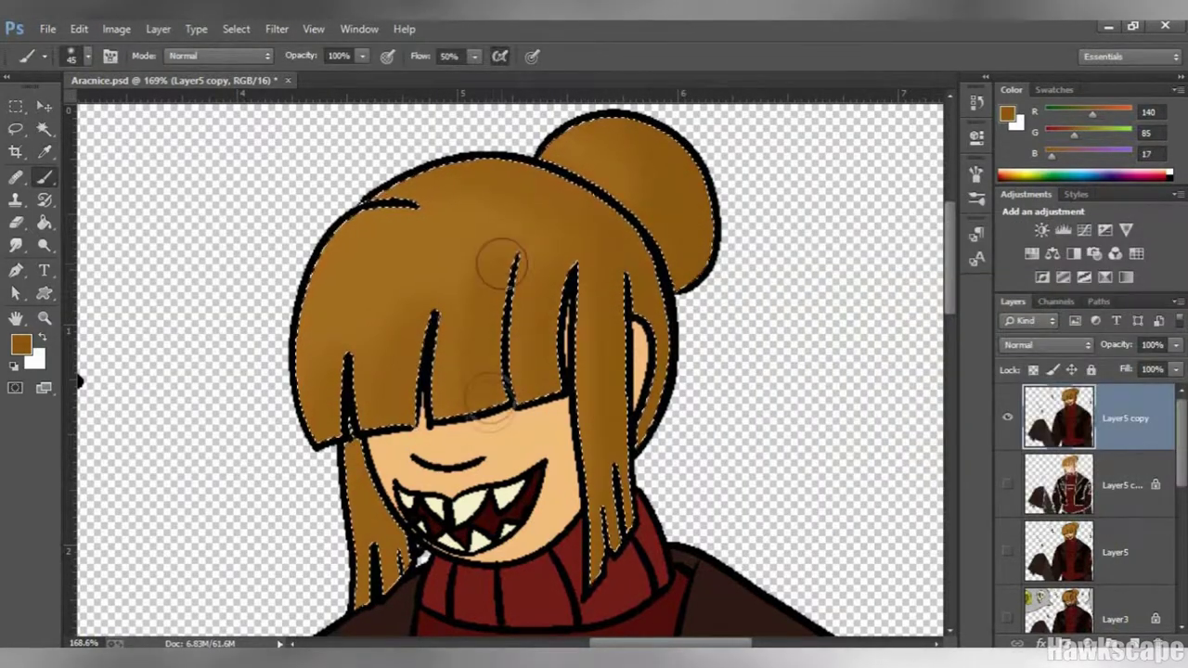
Resize the soft brush and paint highlights on the hair with light brown RGB 181, 120, 45.
click(20, 344)
click(905, 334)
click(1127, 257)
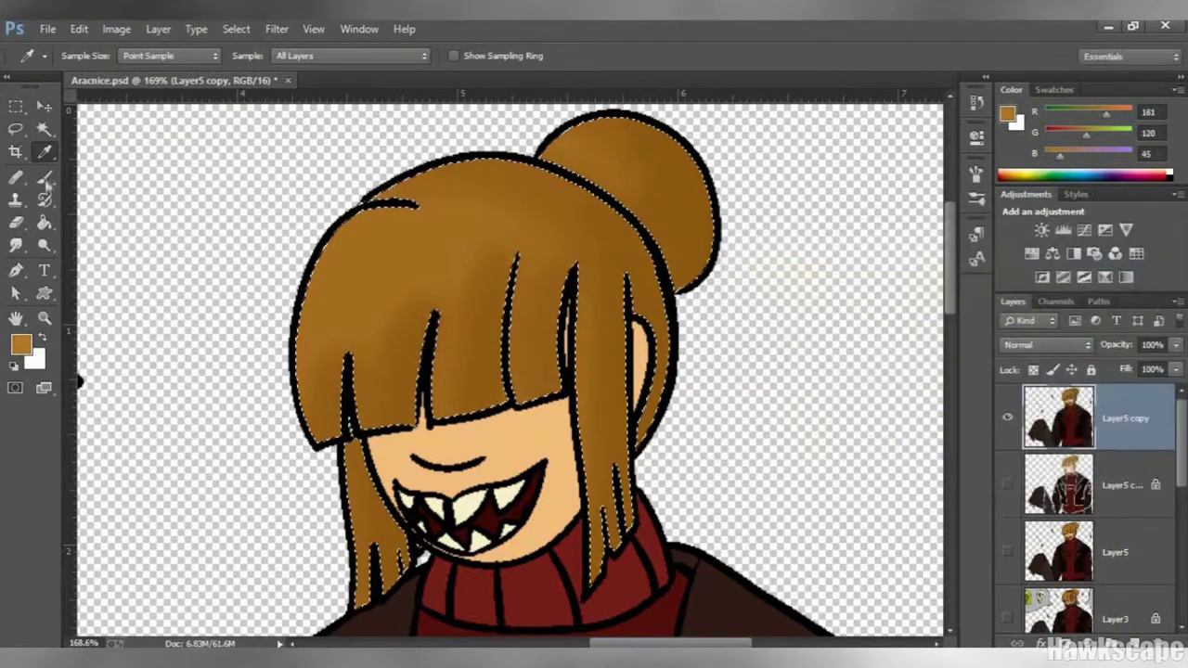
click(87, 55)
click(334, 232)
mouse_move(70, 89)
mouse_down()
mouse_move(102, 89)
mouse_move(82, 89)
mouse_up()
scroll(334, 232, down, 3)
click(87, 55)
click(87, 56)
click(444, 267)
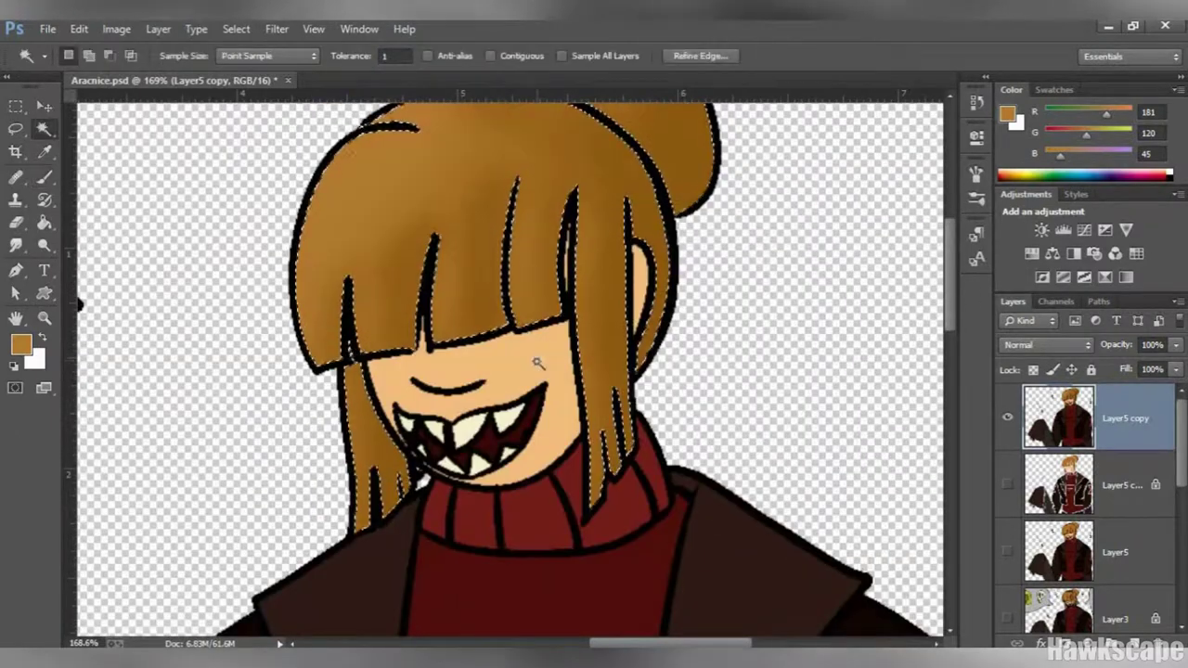
Shade the face and ear in a tone based on the sampled skin colour and highlight them with RGB 249, 196, 140.
key(i)
click(502, 366)
click(21, 345)
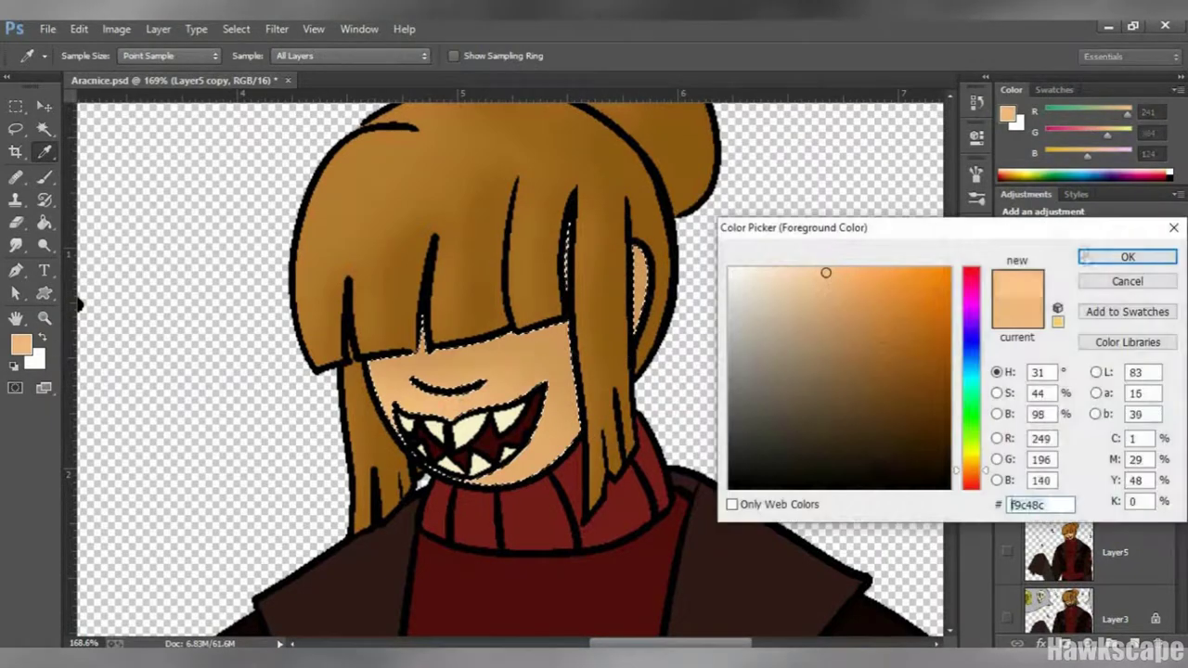
click(45, 177)
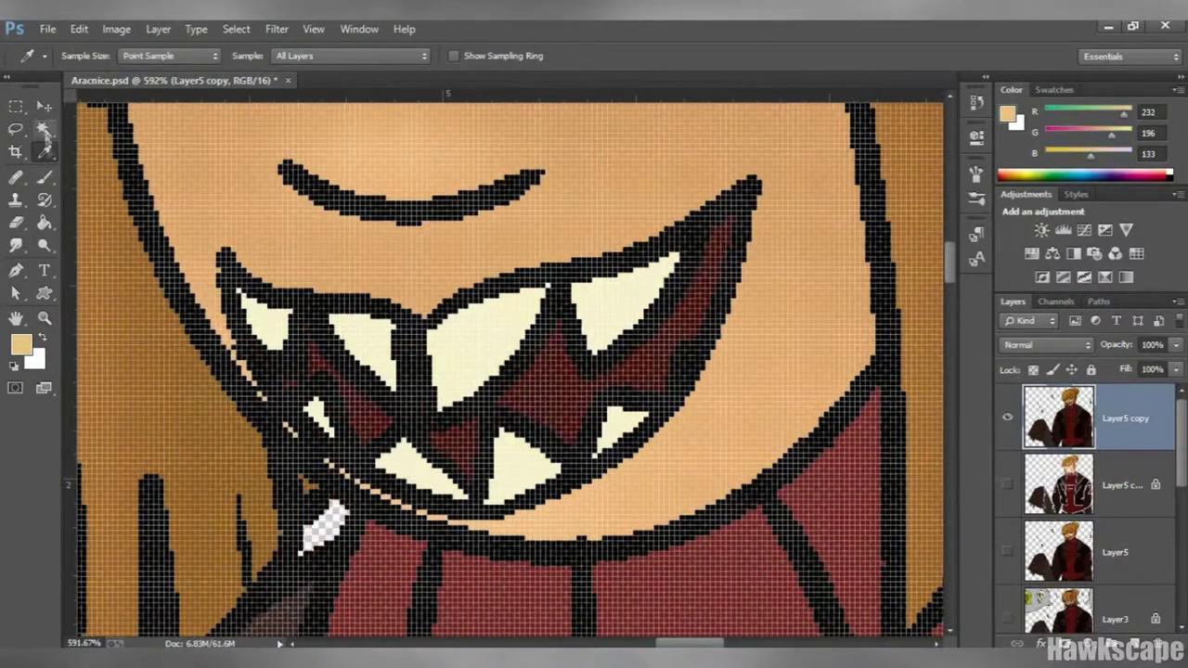
Shade the teeth with an 8 px soft brush in RGB 232, 196, 133 and highlight them with white.
key(b)
click(72, 55)
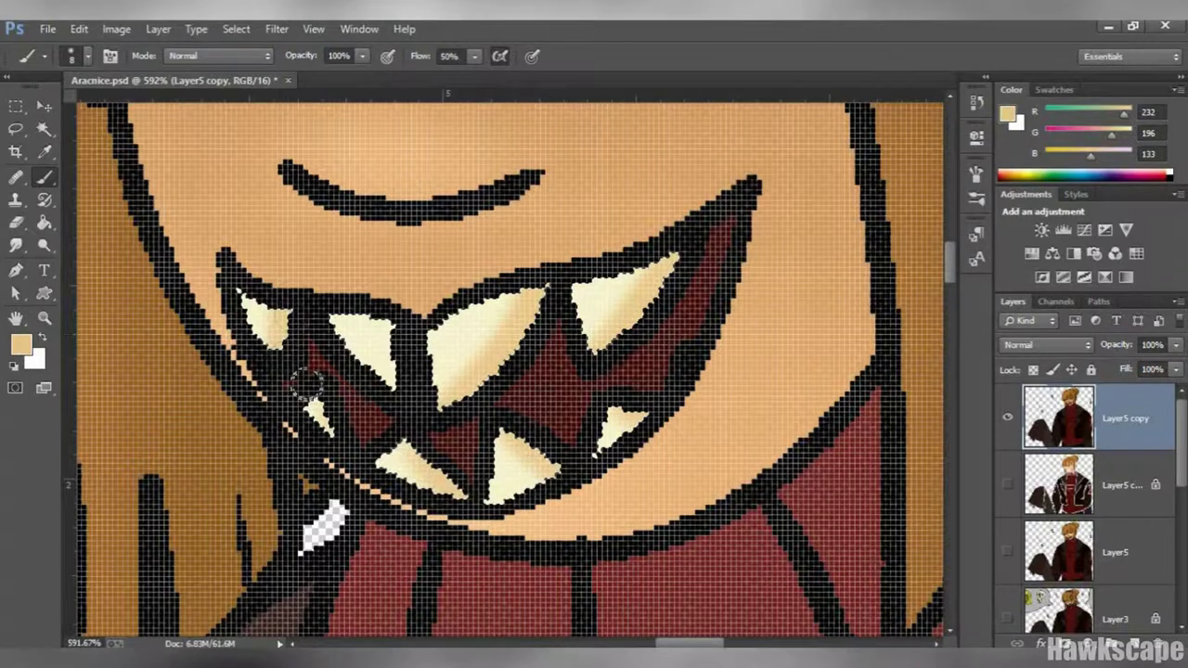
click(20, 345)
click(1127, 257)
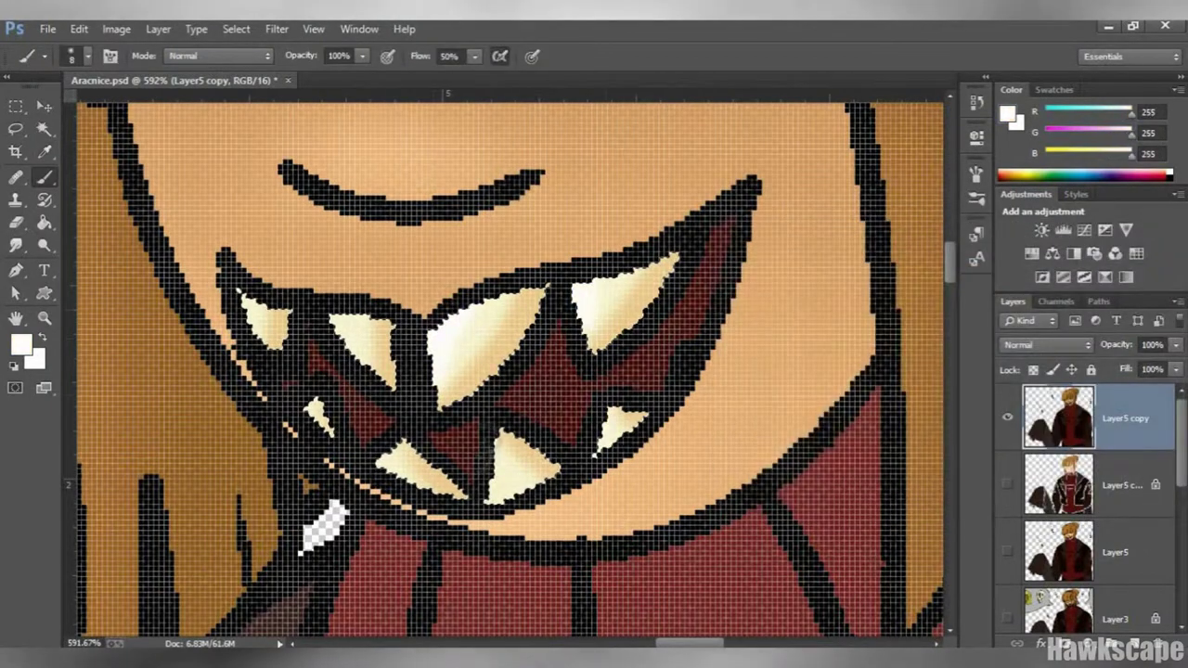
Select the dark red mouth interior and shade it with darker red RGB 40, 5, 5.
key(ctrl+0)
key(w)
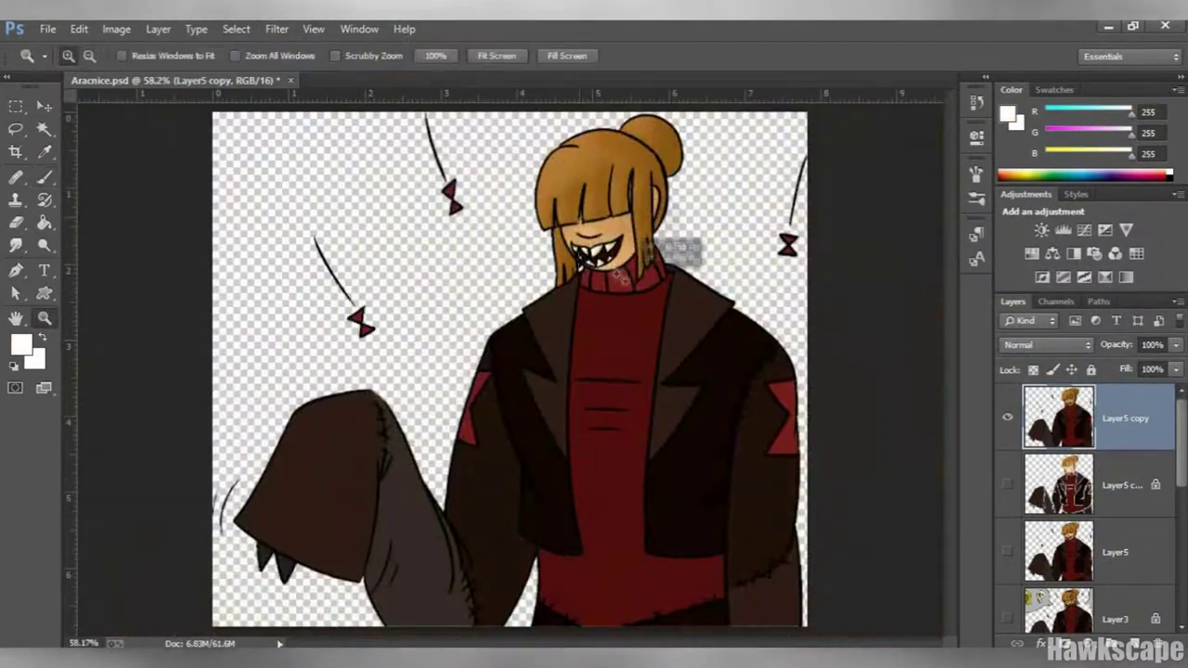
key(shift+w)
scroll(677, 252, up, 5)
click(514, 461)
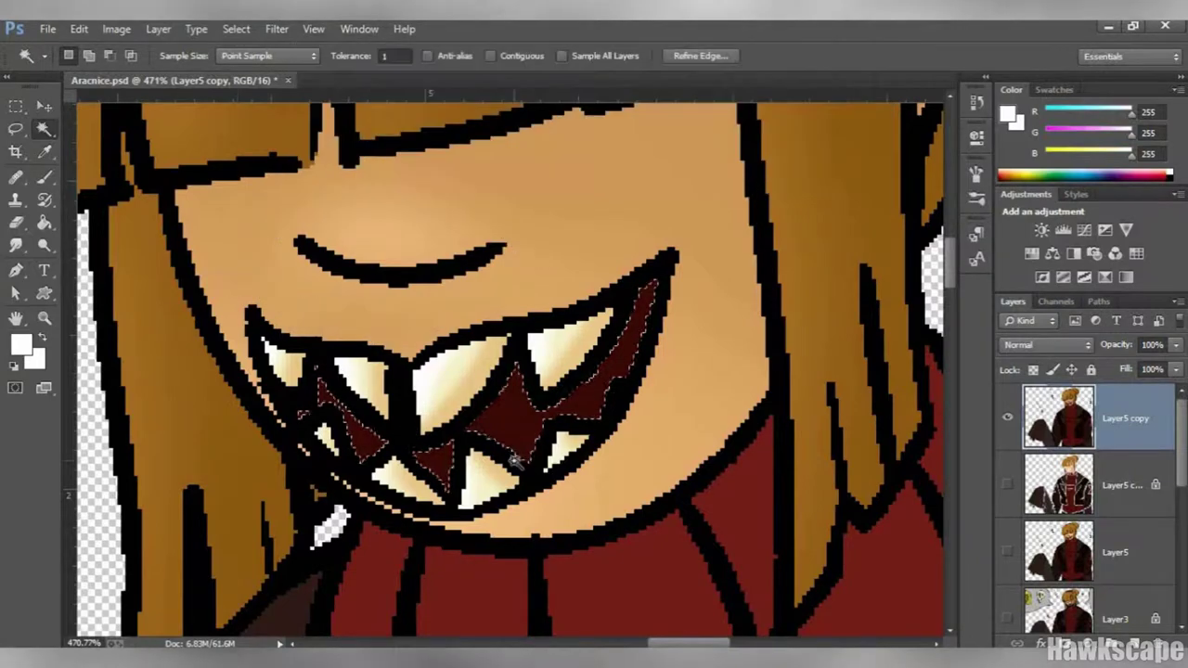
click(44, 152)
click(21, 345)
click(1056, 255)
key(b)
click(87, 56)
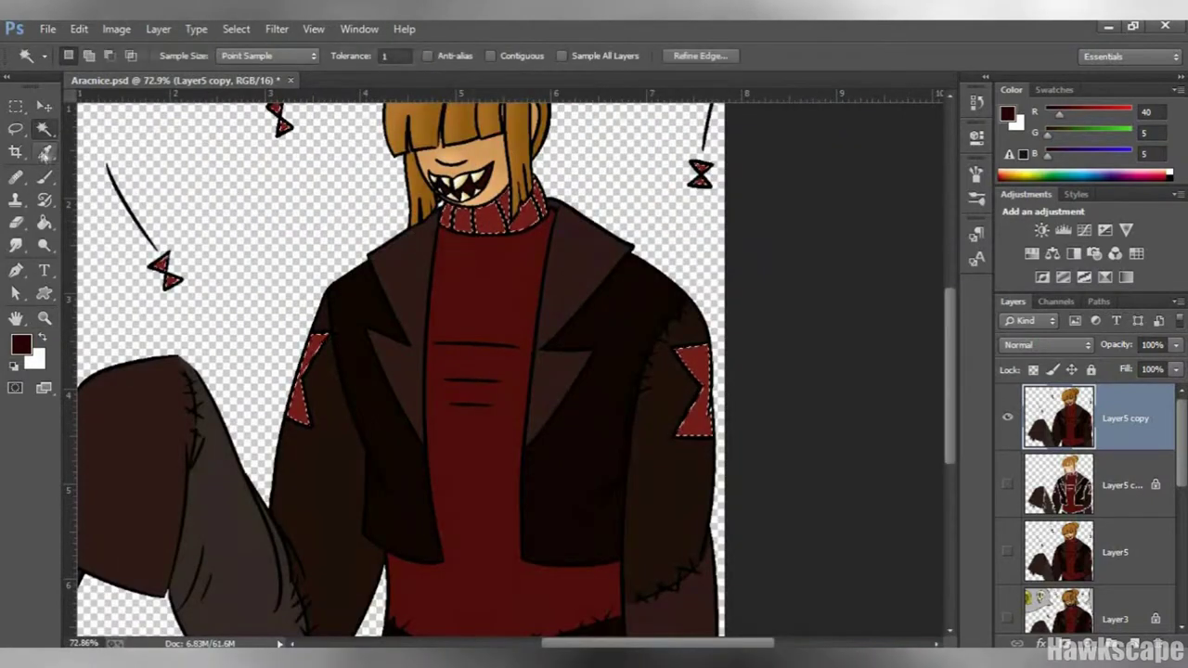
Shade the selected turtleneck collar, sleeve notches and hourglasses with an 89 px soft brush in red RGB 105, 21, 21.
click(43, 151)
click(492, 278)
click(21, 346)
click(1127, 255)
key(b)
click(88, 56)
key(Return)
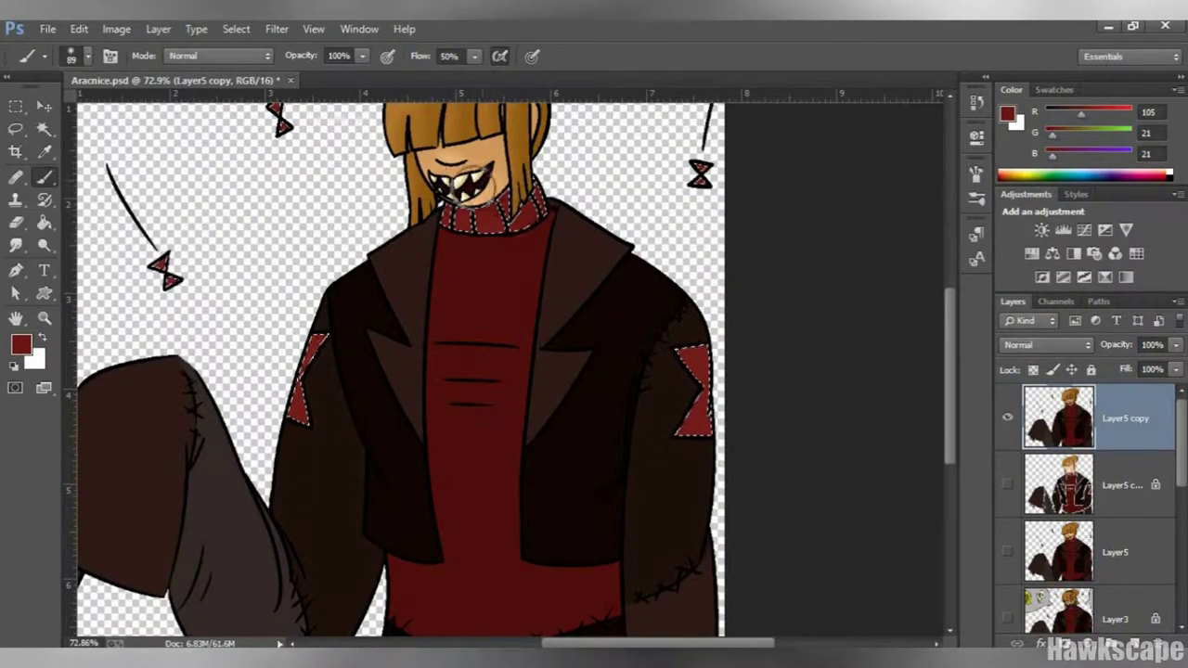
Deepen the shadows on the collar, sleeve notches and hourglasses with a darker red.
click(43, 151)
click(21, 346)
click(1124, 254)
click(20, 345)
click(462, 291)
key(Return)
key(b)
Refine the shading of the selected red areas with a newly picked red and a smaller brush.
click(43, 151)
click(21, 345)
click(902, 393)
key(Return)
key(b)
key(bracketleft)
key(bracketleft)
key(bracketleft)
key(bracketleft)
key(bracketleft)
scroll(295, 116, up, 1)
Highlight the collar, sleeve notches and hourglasses with lighter red RGB 126, 34, 34.
click(20, 345)
click(888, 379)
key(Return)
key(b)
Select the sweater body below the collar and shade it with a 101 px soft brush in dark red RGB 65, 9, 9.
key(i)
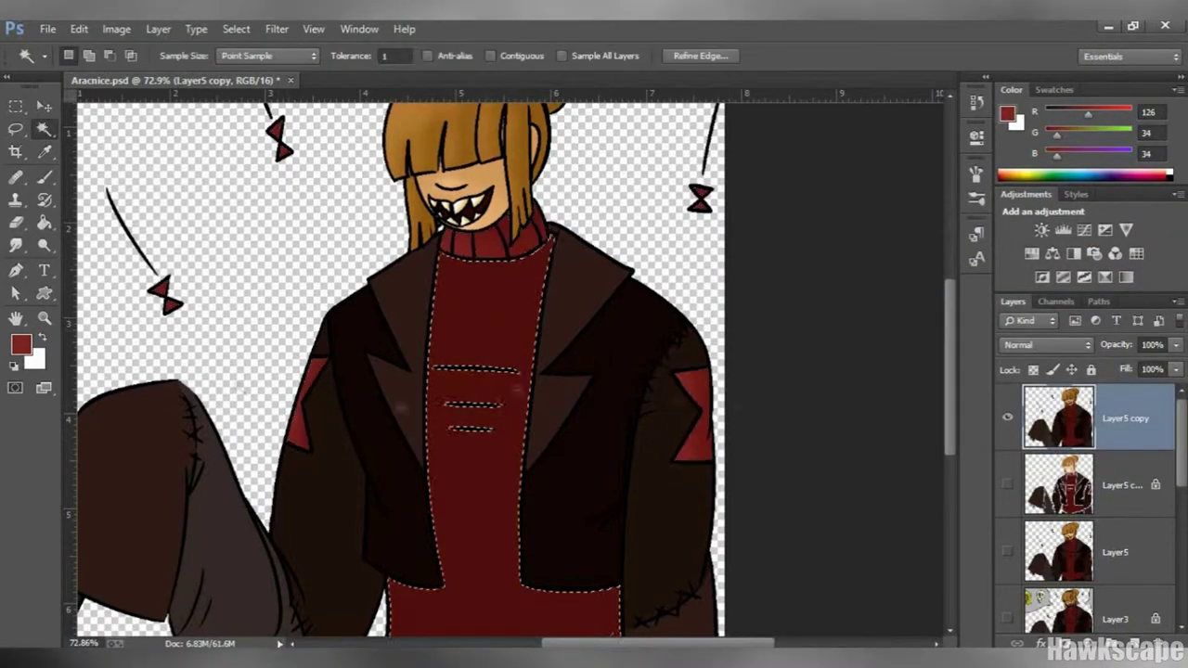
click(314, 29)
click(358, 190)
click(20, 346)
click(904, 419)
key(Return)
key(b)
click(71, 56)
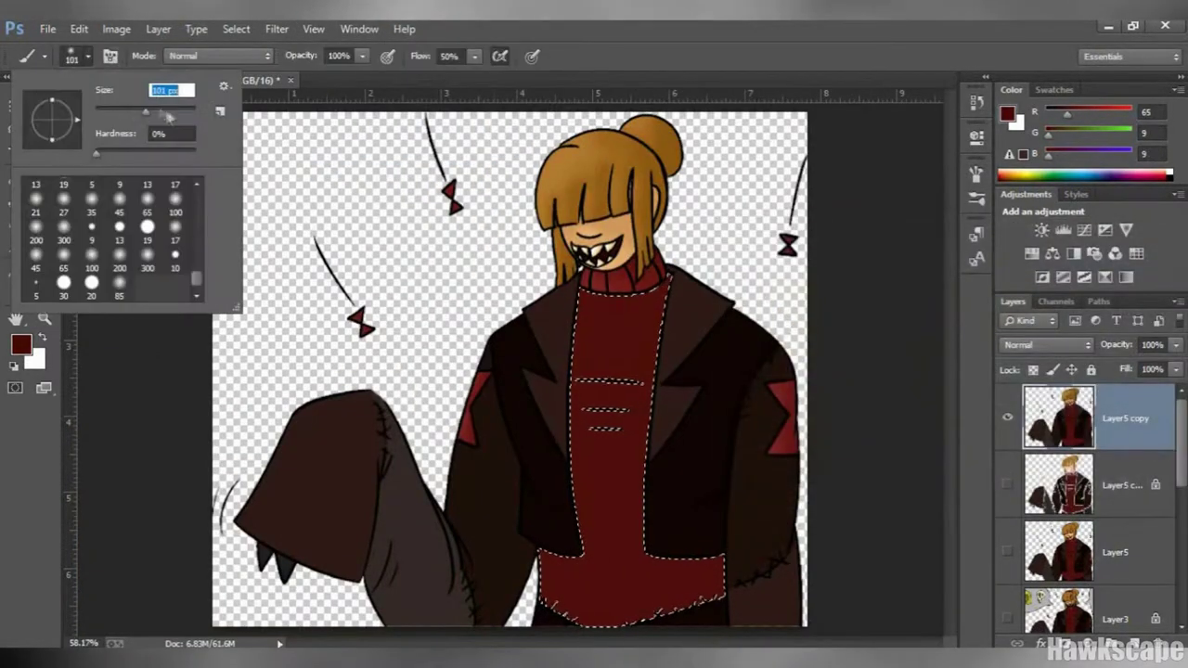
key(Return)
Deepen the shadows on the selected sweater with a 92 px soft brush in RGB 52, 6, 6.
click(20, 345)
click(924, 548)
key(Return)
click(70, 56)
text(52)
key(Return)
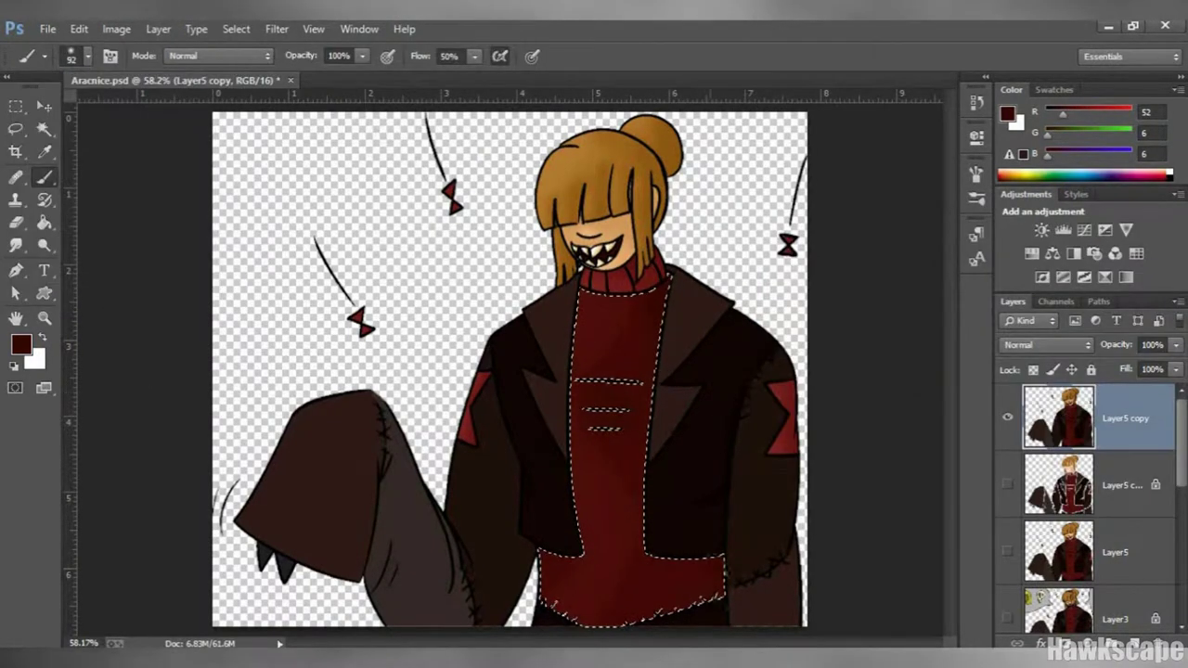
Brush lighter red RGB 84, 18, 18 onto the selected sweater and undo the last stroke.
click(20, 345)
key(Return)
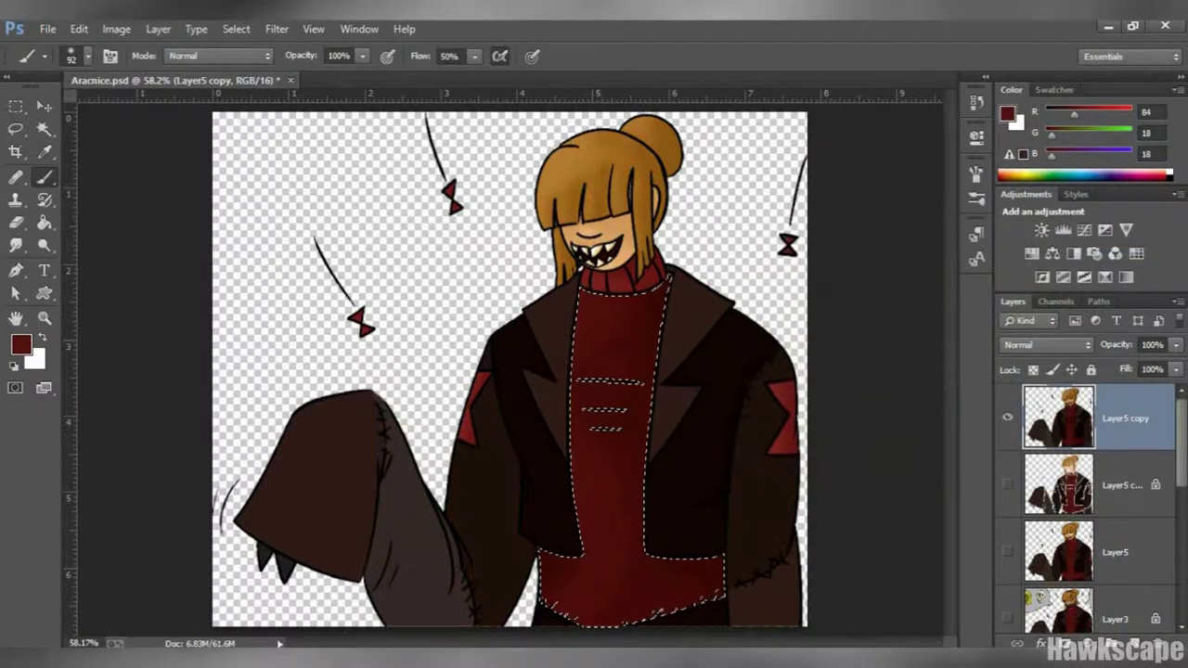
key(ctrl+z)
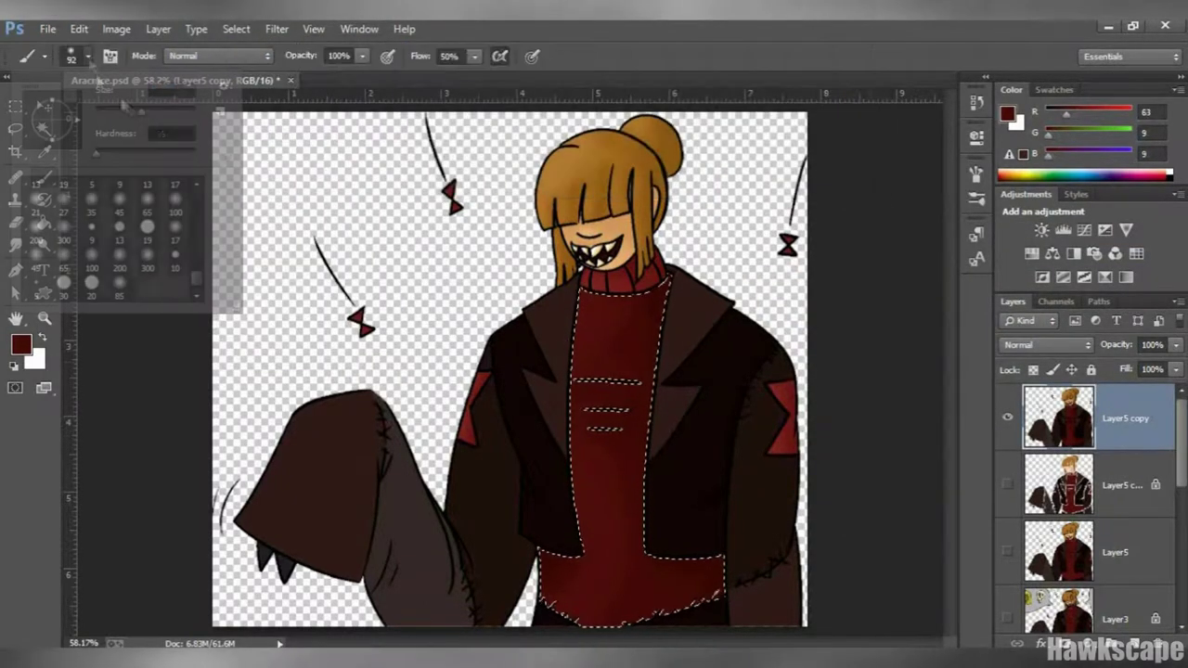
Shade the sweater with a 195 px soft brush in RGB 63, 9, 9, keeping it selected.
click(70, 56)
text(195)
key(Return)
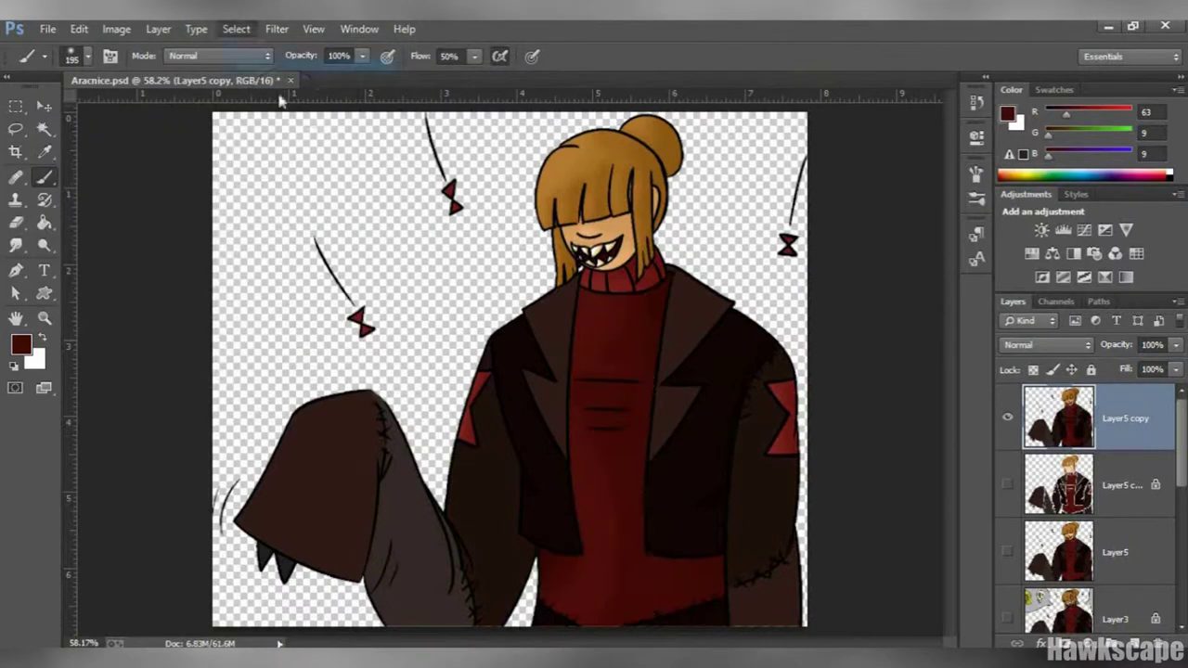
key(ctrl+z)
Blend the sweater shading with a 121 px soft brush in RGB 61, 8, 8 and clear the selection.
key(i)
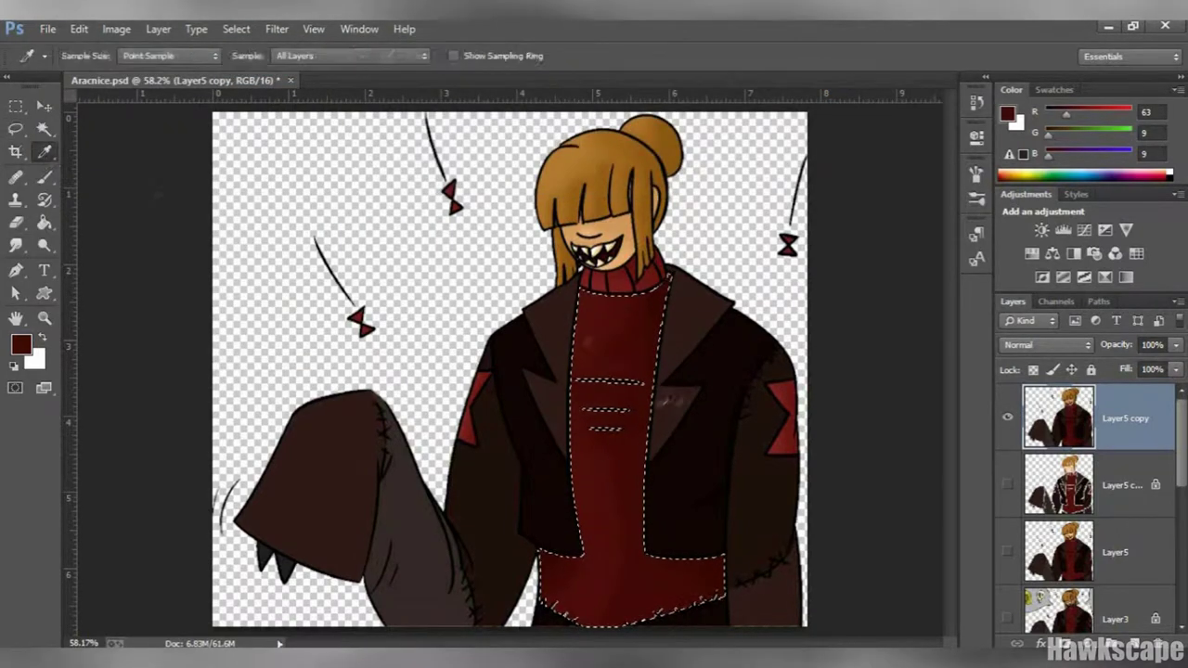
click(70, 56)
text(121)
key(Return)
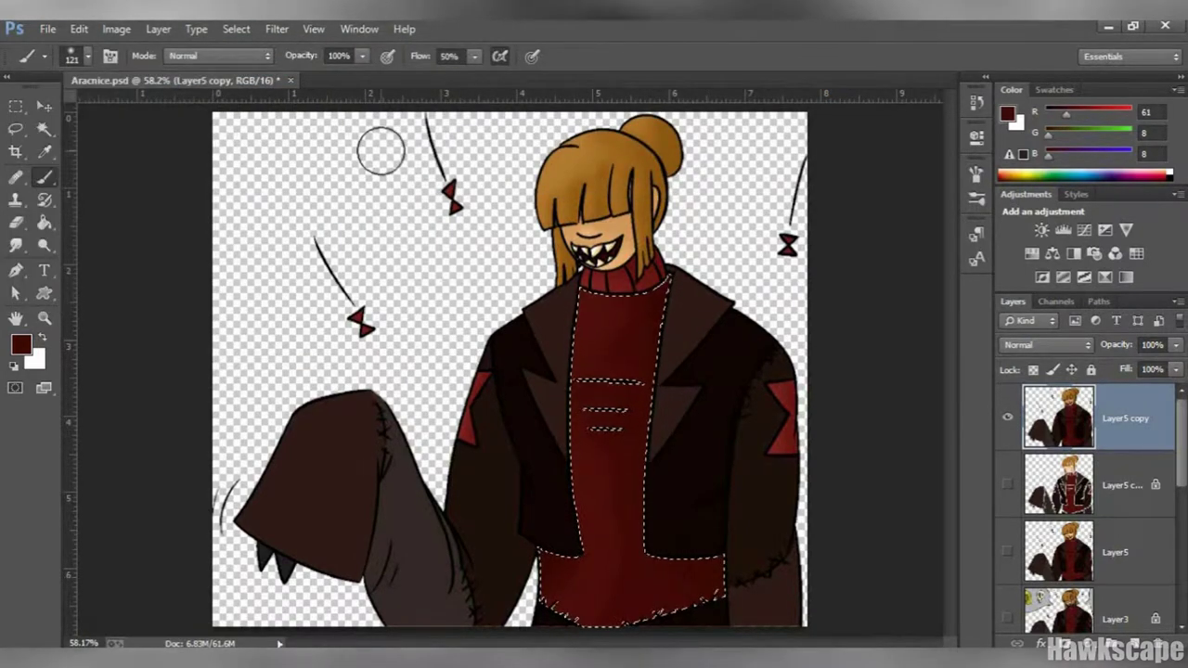
key(ctrl+d)
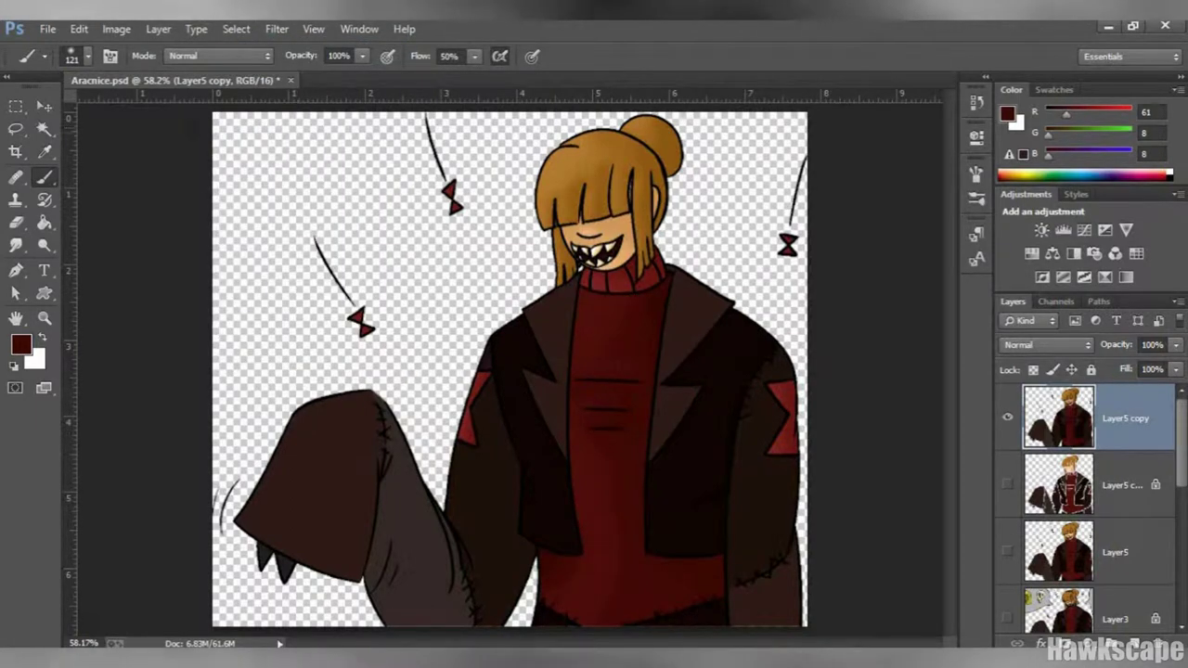
Try a touch-up on the sweater with a 26 px brush in a newly picked colour.
key(z)
click(558, 467)
click(314, 28)
key(Escape)
click(21, 345)
click(1130, 257)
click(70, 56)
text(26)
key(Return)
key(ctrl+z)
Highlight the selected sweater with a 198 px soft brush in red RGB 80, 15, 15.
scroll(510, 371, down, 5)
key(b)
click(87, 56)
key(Return)
click(20, 345)
click(1093, 254)
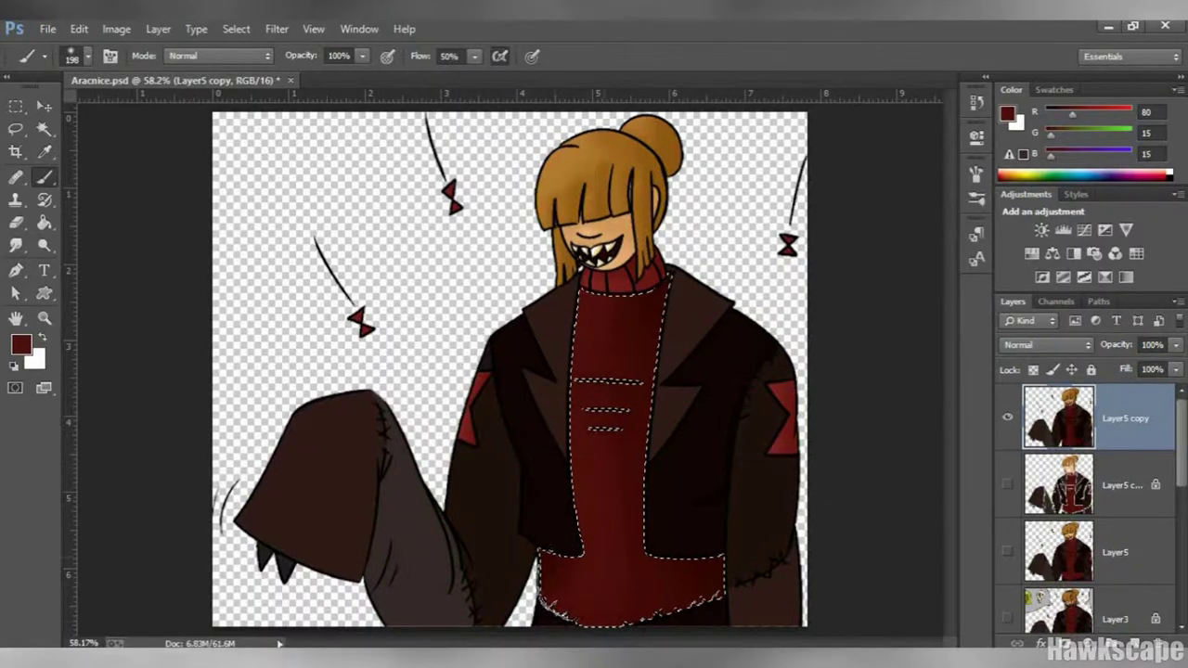
Refine the sweater shading with a colour sampled from the drawing and a resized soft brush.
key(i)
scroll(682, 440, up, 5)
click(464, 371)
key(b)
click(71, 56)
key(Return)
scroll(442, 282, down, 5)
Select the lapels, brown knee piece and sleeve cuff and shade them with a 132 px soft brush in RGB 36, 19, 19.
key(w)
key(i)
click(20, 344)
click(1127, 247)
key(b)
click(87, 56)
key(Return)
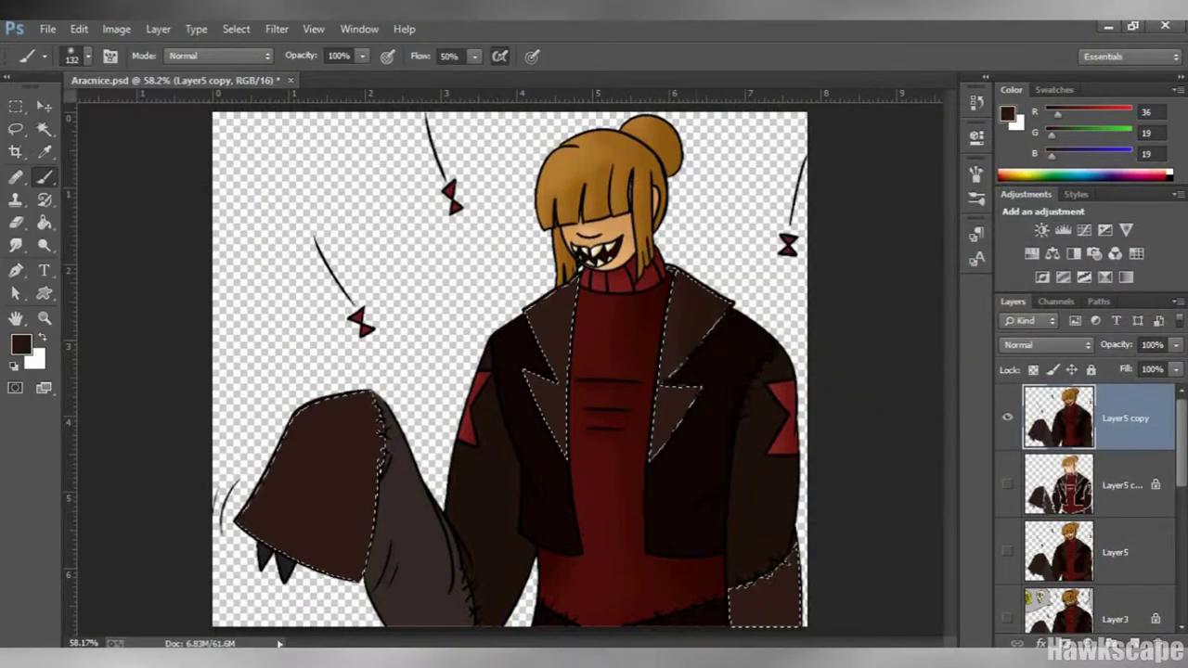
Deepen the shadows on the lapels, knee piece and cuff with a 52 px brush in RGB 26, 13, 13.
key(bracketleft)
key(bracketleft)
key(bracketleft)
key(bracketleft)
key(bracketleft)
click(20, 345)
click(1127, 251)
key(Return)
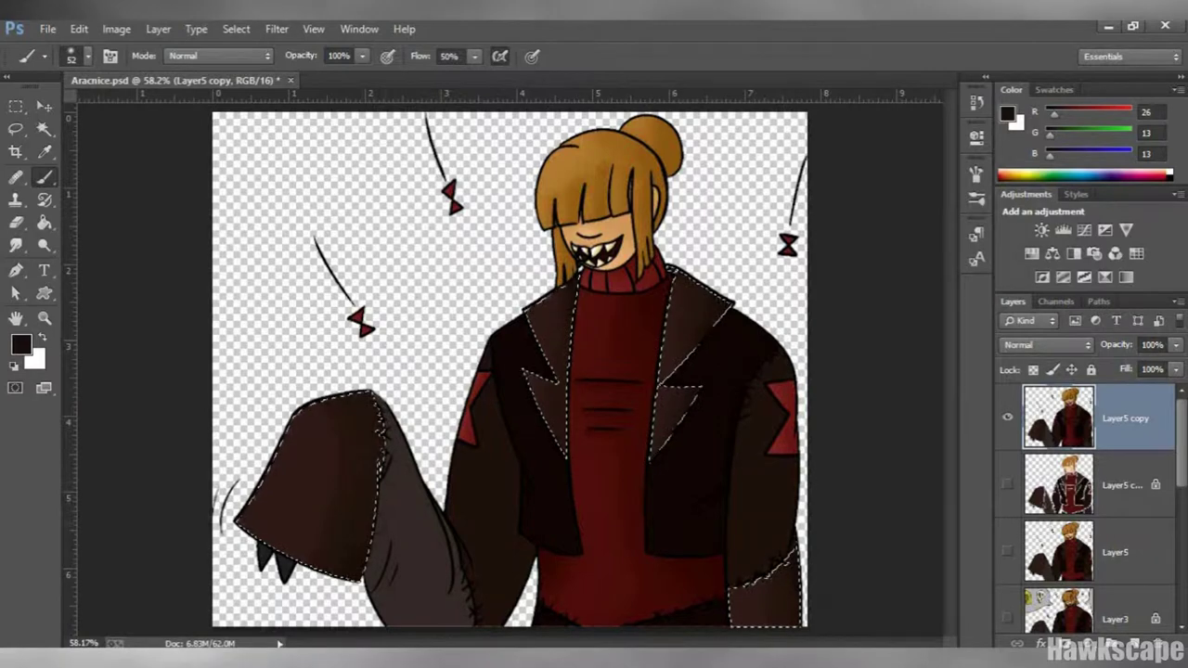
Highlight the lapels, knee piece and cuff in brown RGB 57, 34, 34 with a soft brush, reducing its size to 69 px.
key(i)
click(21, 345)
click(1127, 253)
key(b)
click(87, 55)
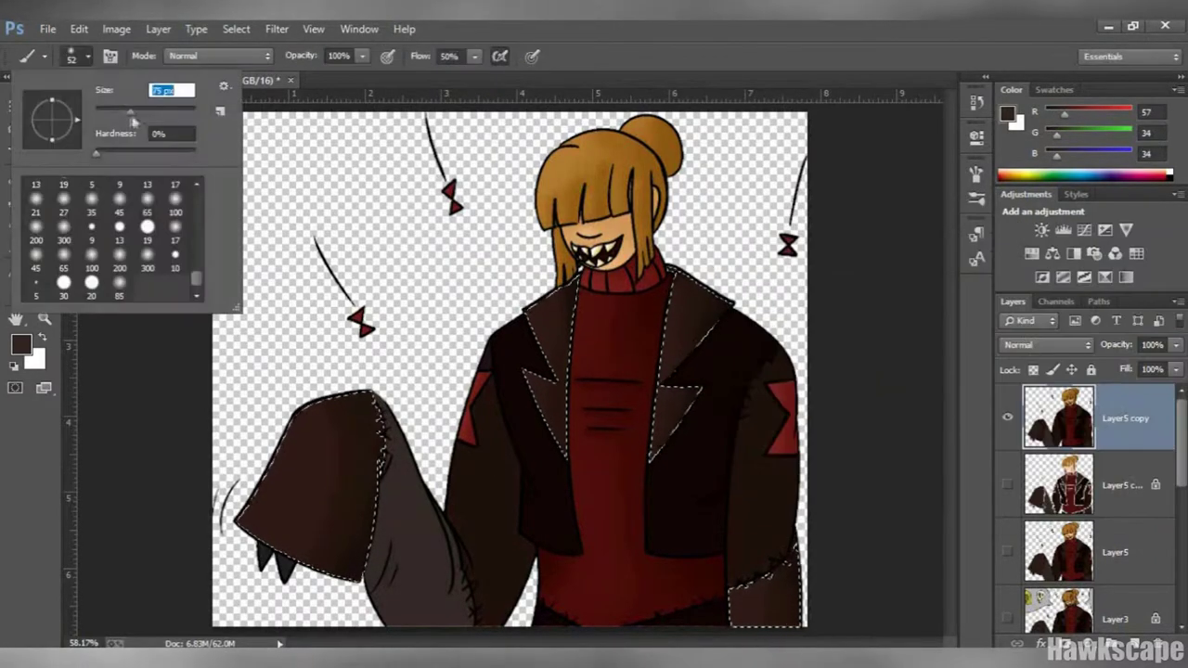
key(Return)
click(87, 56)
key(Return)
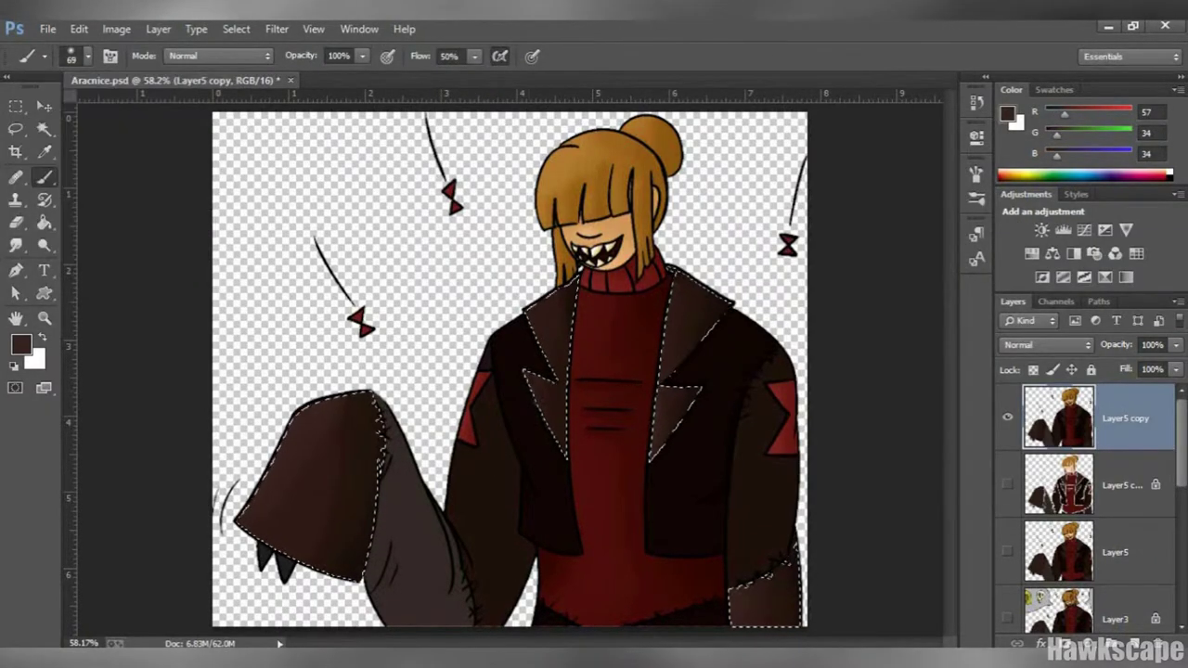
Select the dark brown sleeves and shade them with a resized soft brush in a darker brown.
key(w)
key(i)
click(20, 345)
click(844, 464)
key(Return)
key(b)
click(87, 56)
key(Return)
Highlight the selected sleeves with brown RGB 45, 24, 24.
click(20, 344)
click(830, 452)
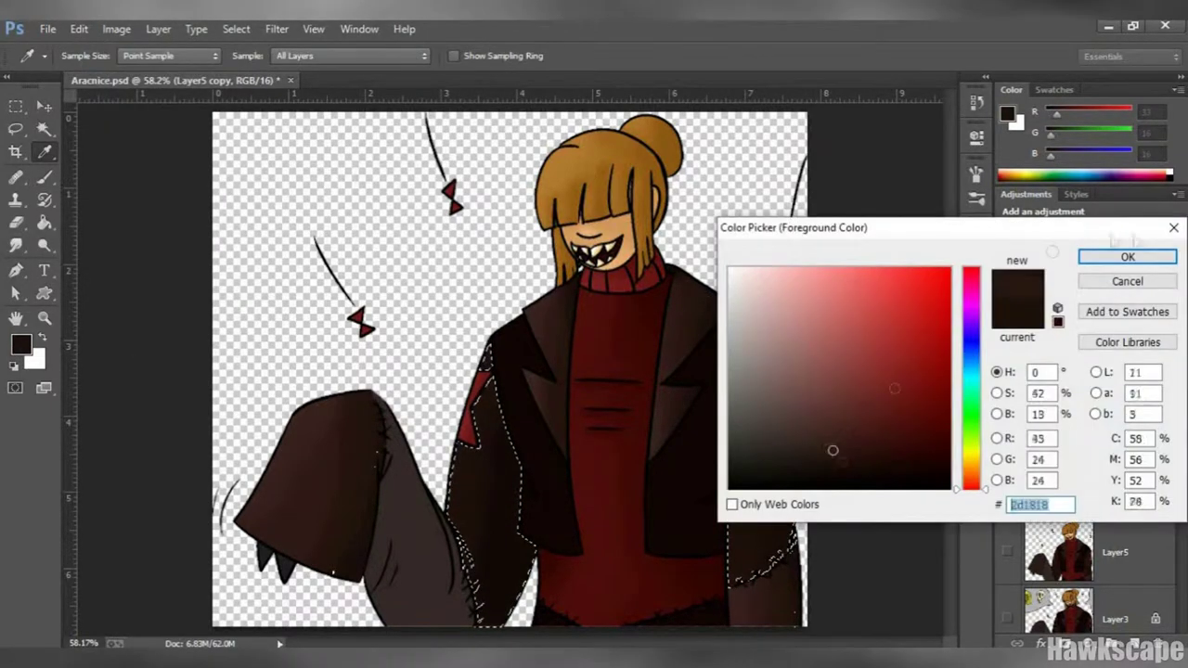
key(Return)
key(b)
Select the grey trouser leg and shade it with a resized soft brush in RGB 51, 39, 39.
click(423, 520)
key(i)
click(20, 344)
click(780, 446)
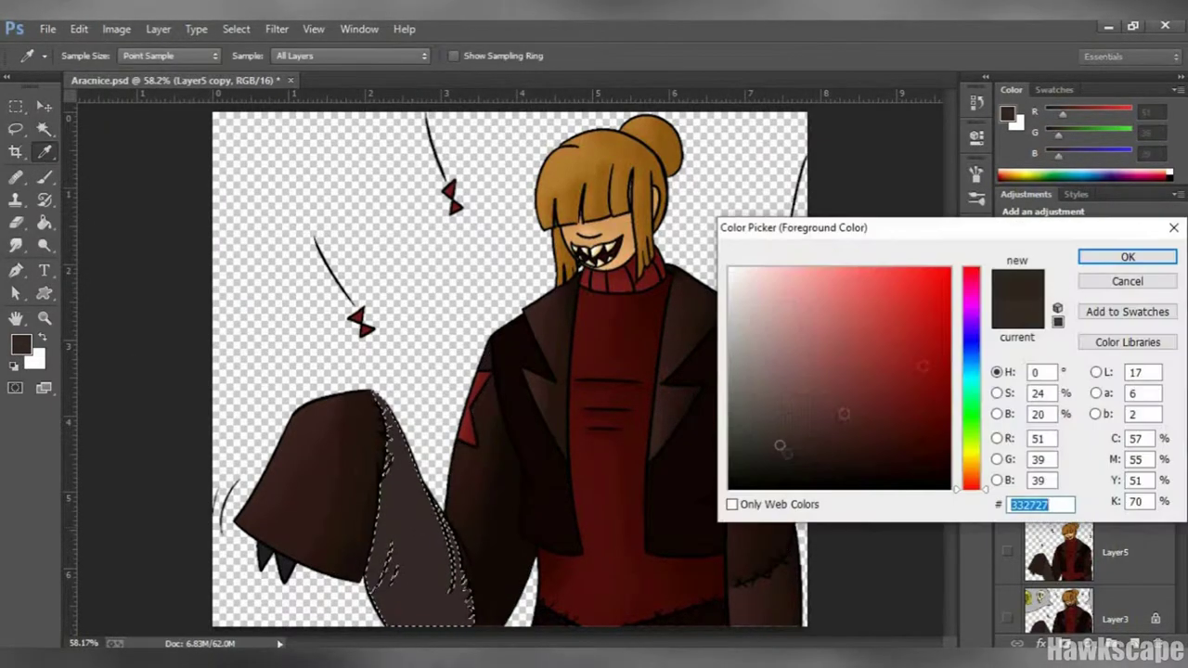
key(Return)
key(b)
click(87, 55)
key(Return)
Highlight the selected grey trouser leg with a lighter brownish grey.
key(i)
click(20, 345)
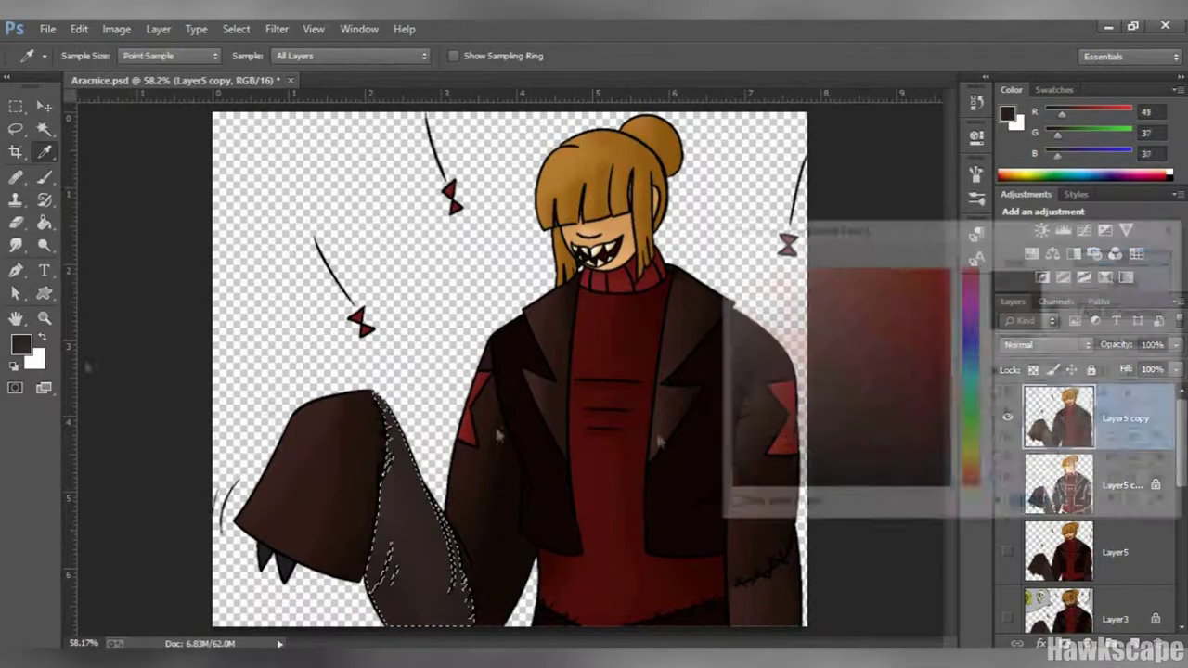
click(799, 437)
key(Return)
key(b)
Select the black jacket body and waist area and shade them with a resized soft brush in RGB 11, 2, 2.
key(w)
key(i)
click(21, 344)
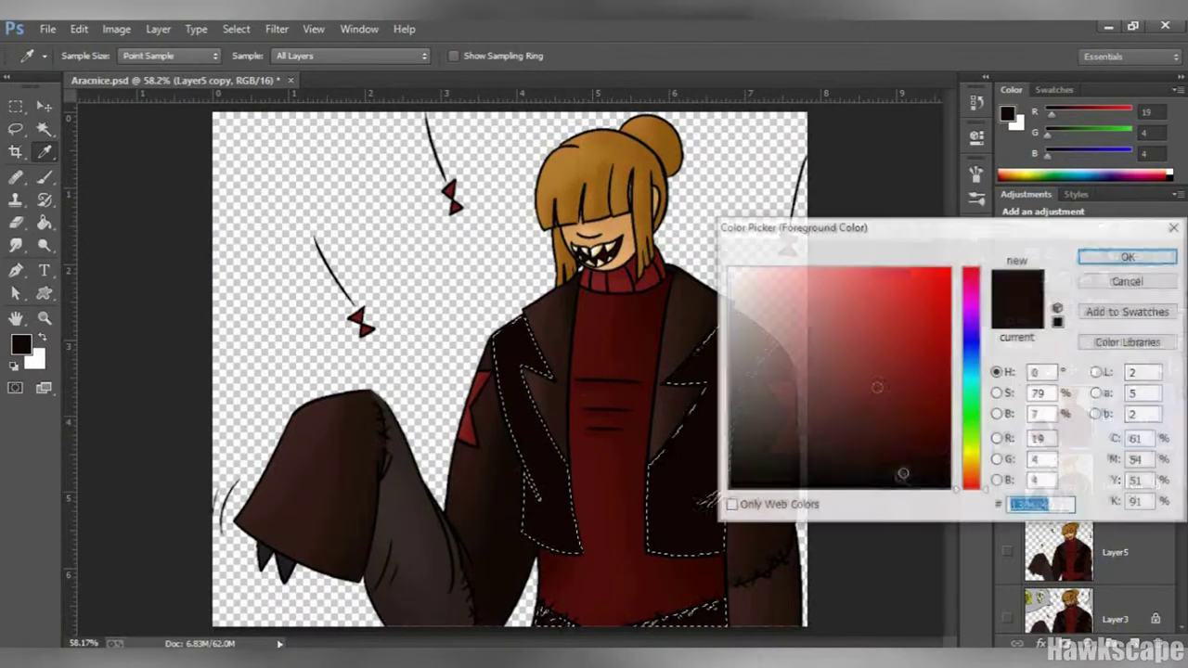
click(882, 492)
key(Return)
key(b)
click(87, 56)
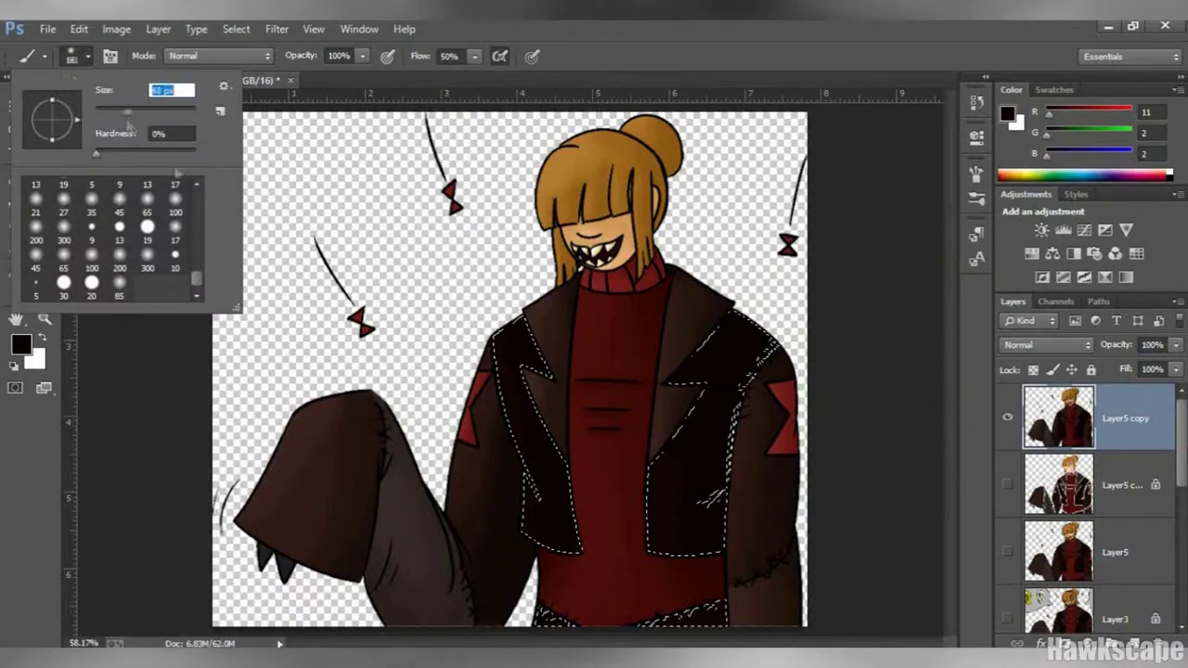
key(Return)
Highlight the selected jacket body with a 101 px soft brush in RGB 27, 8, 8.
key(w)
click(21, 345)
click(919, 474)
key(Return)
click(20, 345)
click(894, 473)
key(Return)
key(b)
click(87, 56)
key(Return)
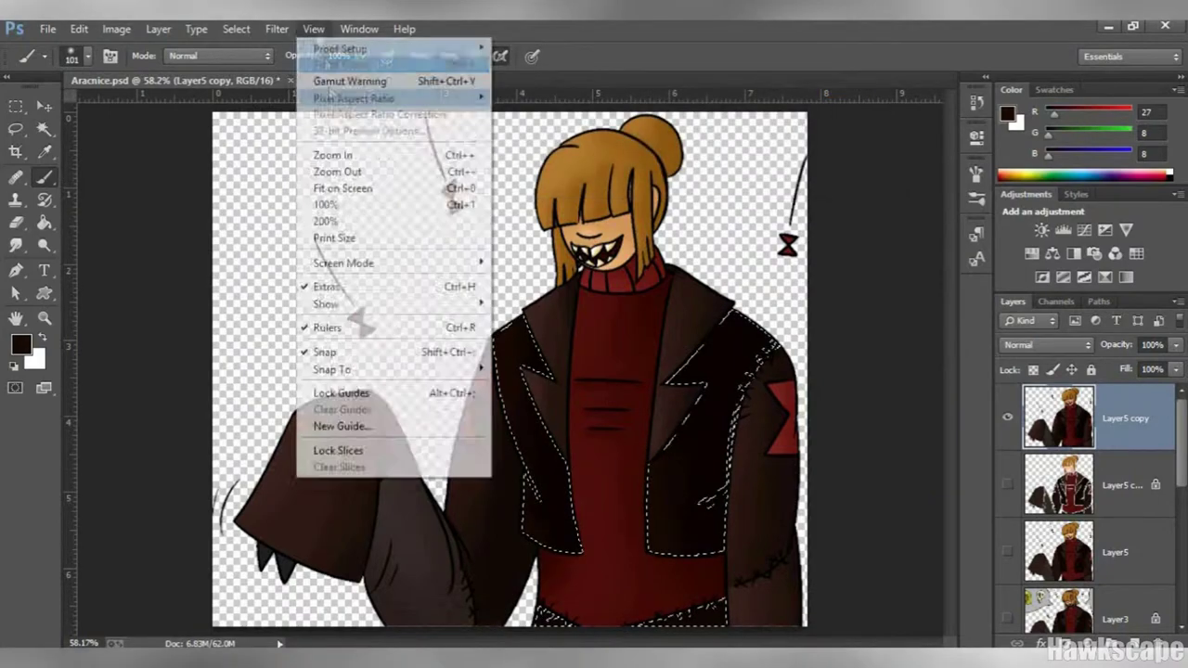
Undo the last jacket stroke, repaint the highlight in RGB 27, 7, 7 and clear the selection.
key(ctrl+z)
click(20, 344)
key(Return)
key(i)
click(235, 29)
click(250, 63)
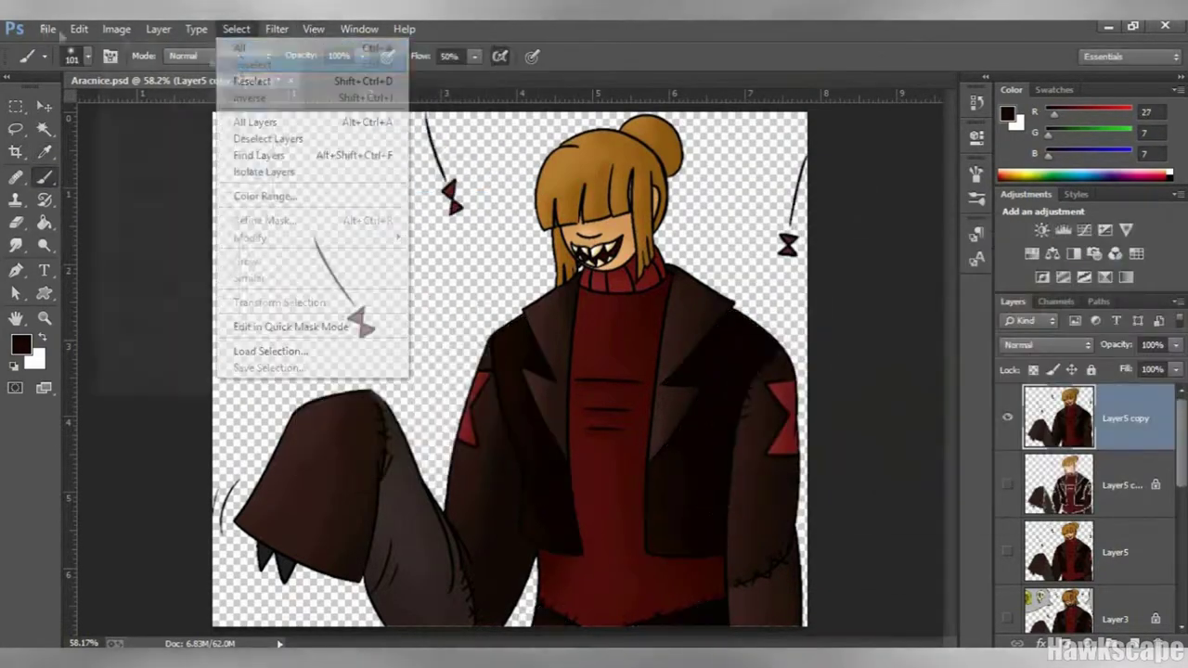
Touch up the hanging hourglasses with a 20 px Pencil in red RGB 119, 29, 29 and clear the selection.
key(w)
scroll(787, 245, up, 5)
right_click(44, 176)
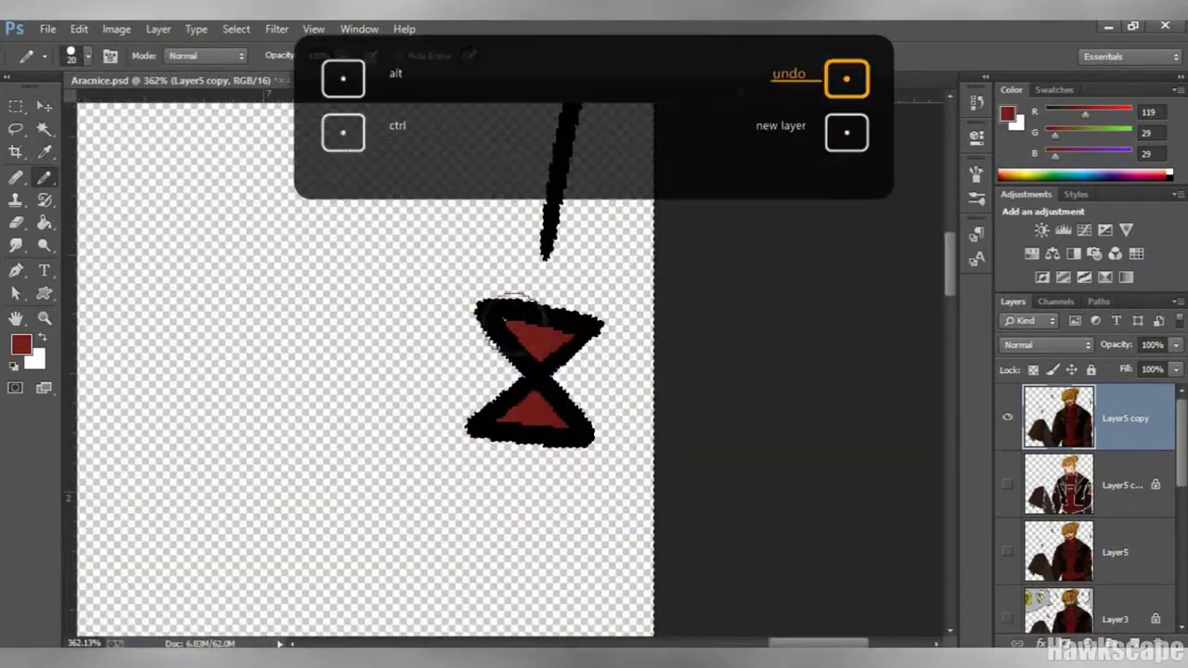
key(ctrl+0)
scroll(359, 321, up, 5)
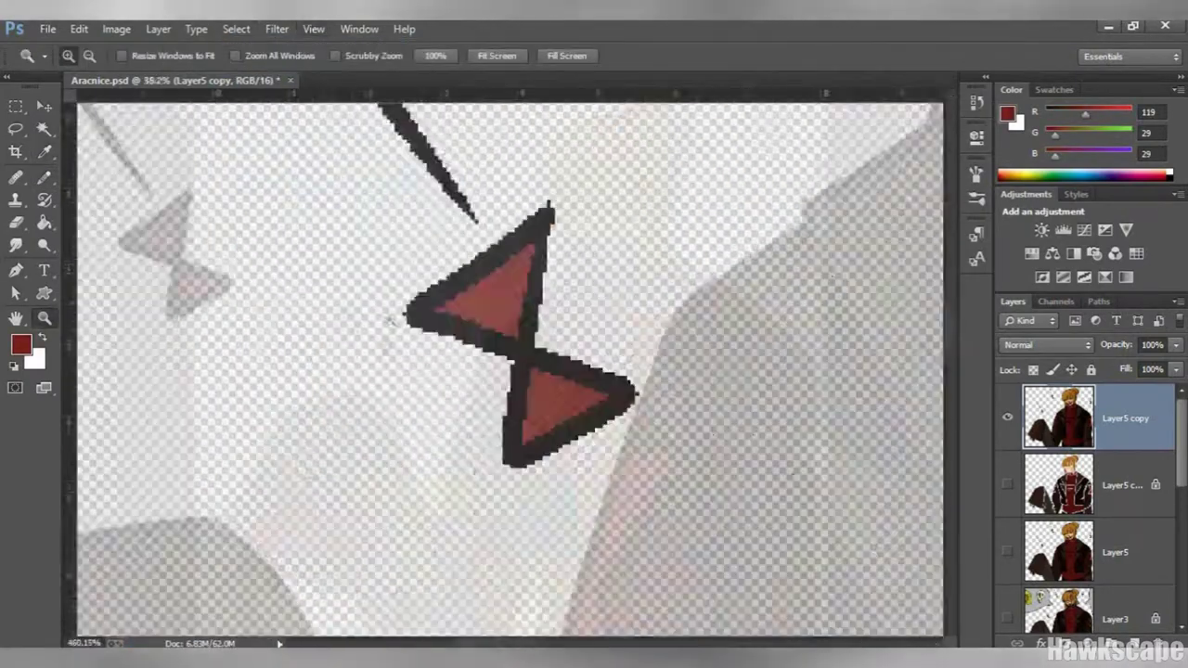
click(236, 29)
click(251, 60)
Select the insides of both claws and paint highlight streaks with an 8 px soft brush in RGB 225, 225, 225.
key(w)
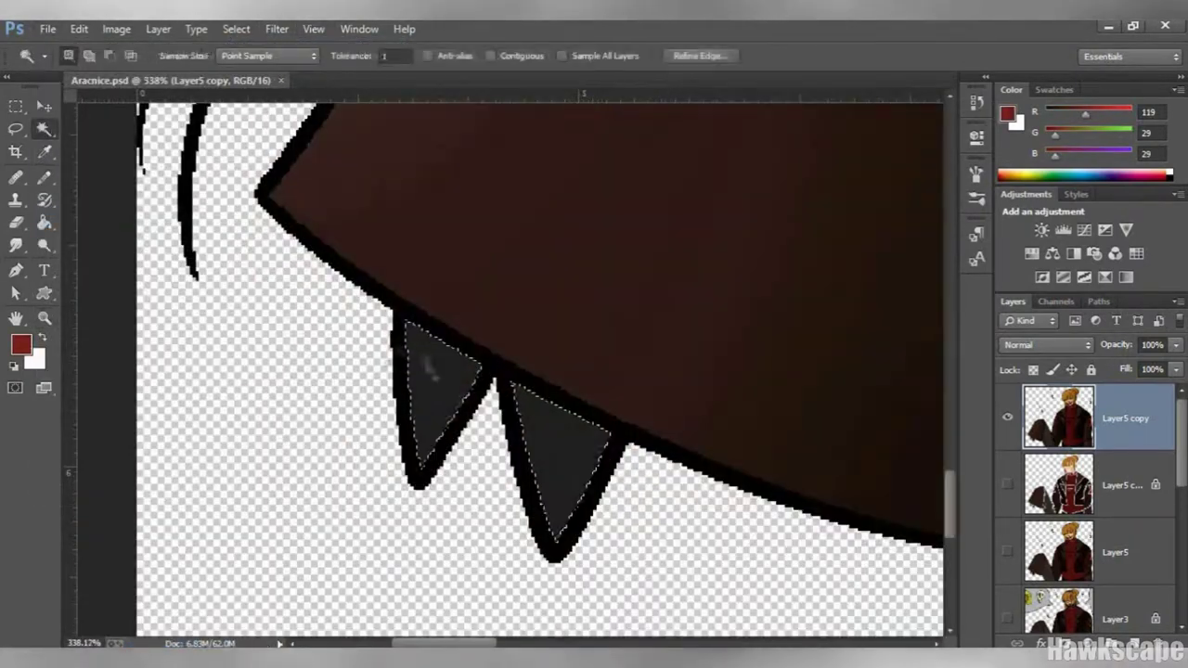
key(i)
click(20, 344)
click(1130, 257)
key(b)
click(87, 56)
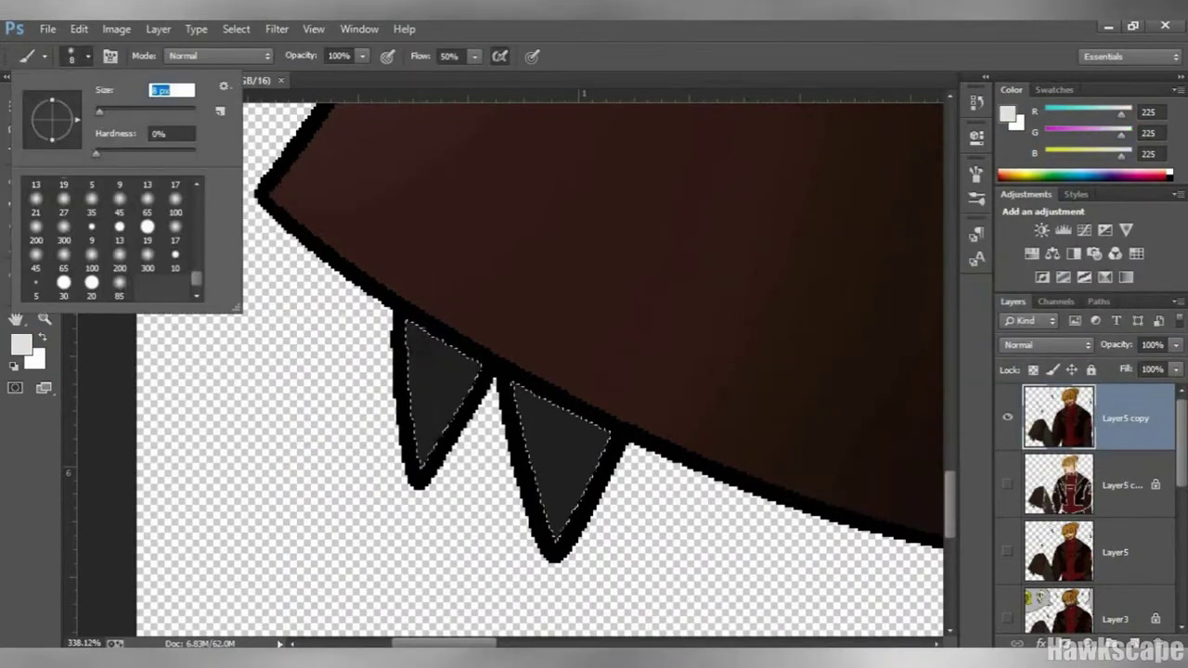
drag(418, 337, 429, 429)
drag(535, 401, 554, 501)
Shade the selected claws around the highlights with a 24 px soft brush in near-black RGB 9, 8, 8.
key(i)
click(20, 344)
click(1130, 257)
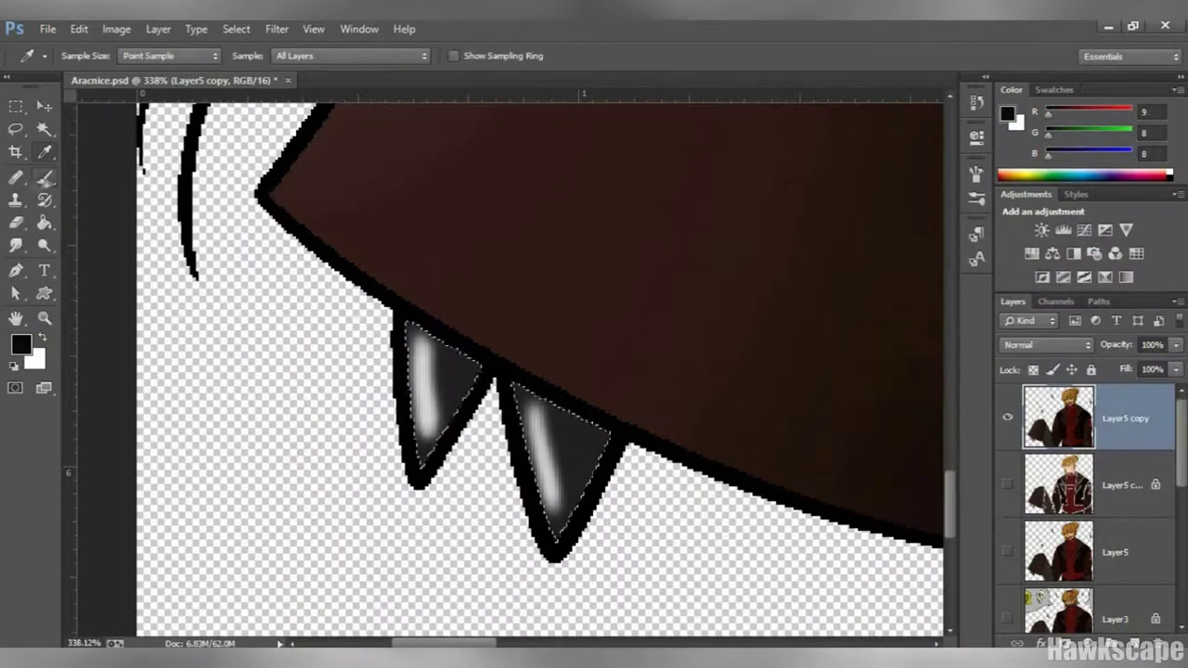
key(b)
click(87, 56)
text(38)
key(Return)
click(87, 56)
text(24)
key(Return)
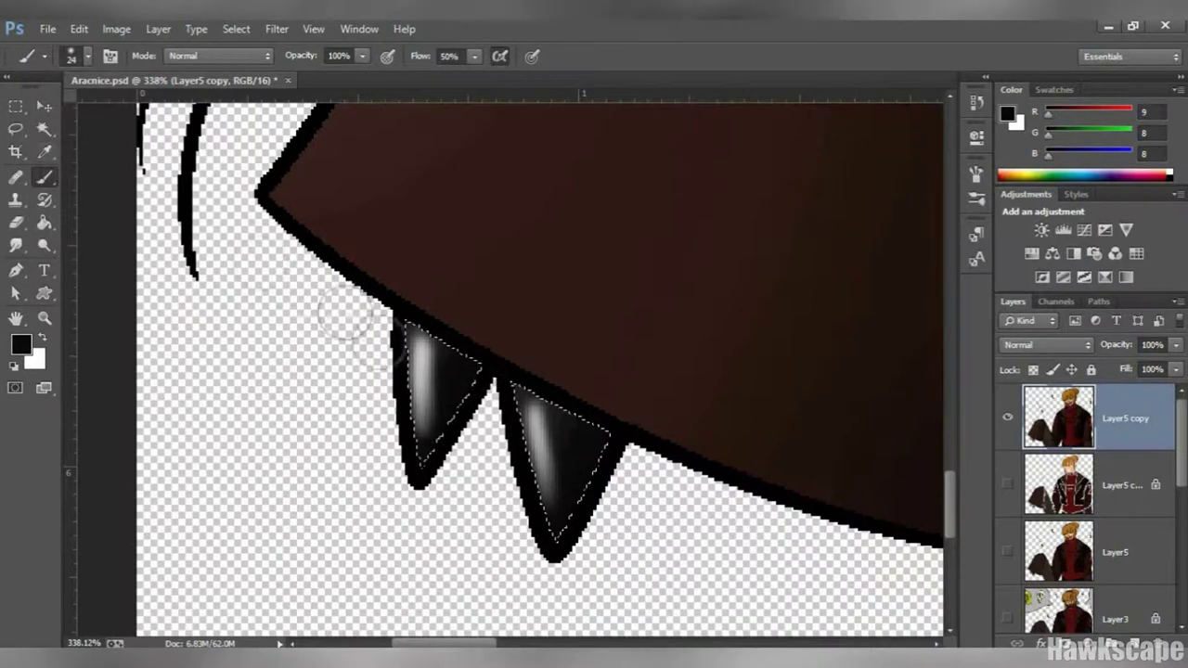
Repaint the claw highlights with a 13 px soft brush in light grey RGB 213, 213, 213.
key(i)
click(20, 344)
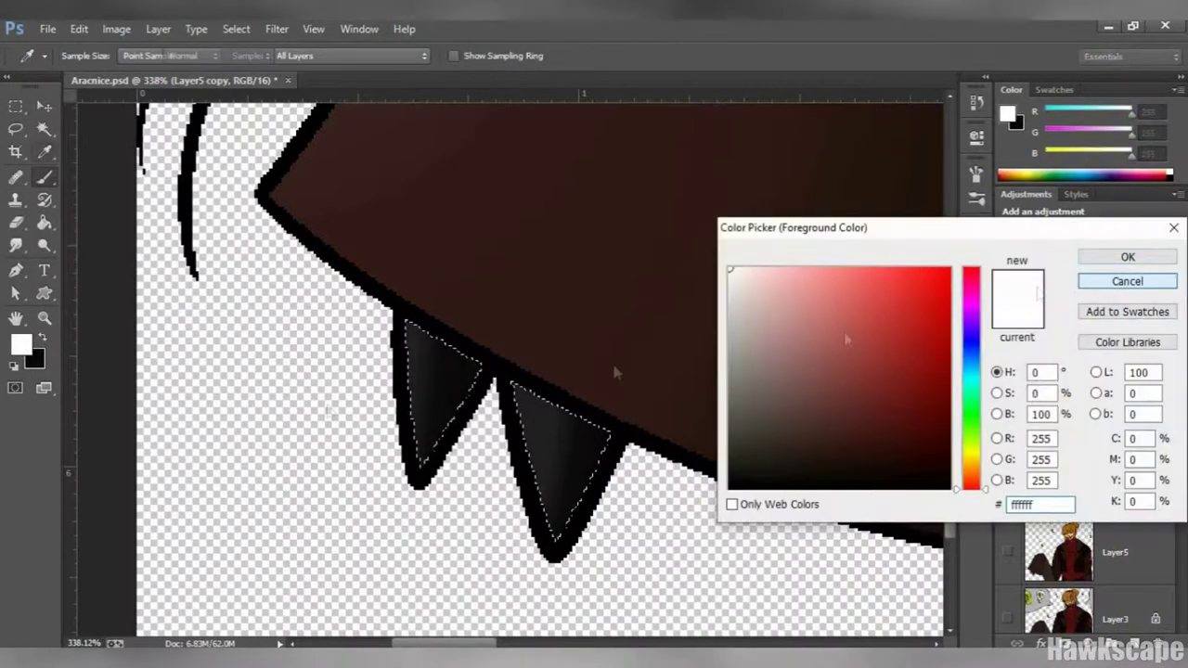
click(1130, 257)
key(b)
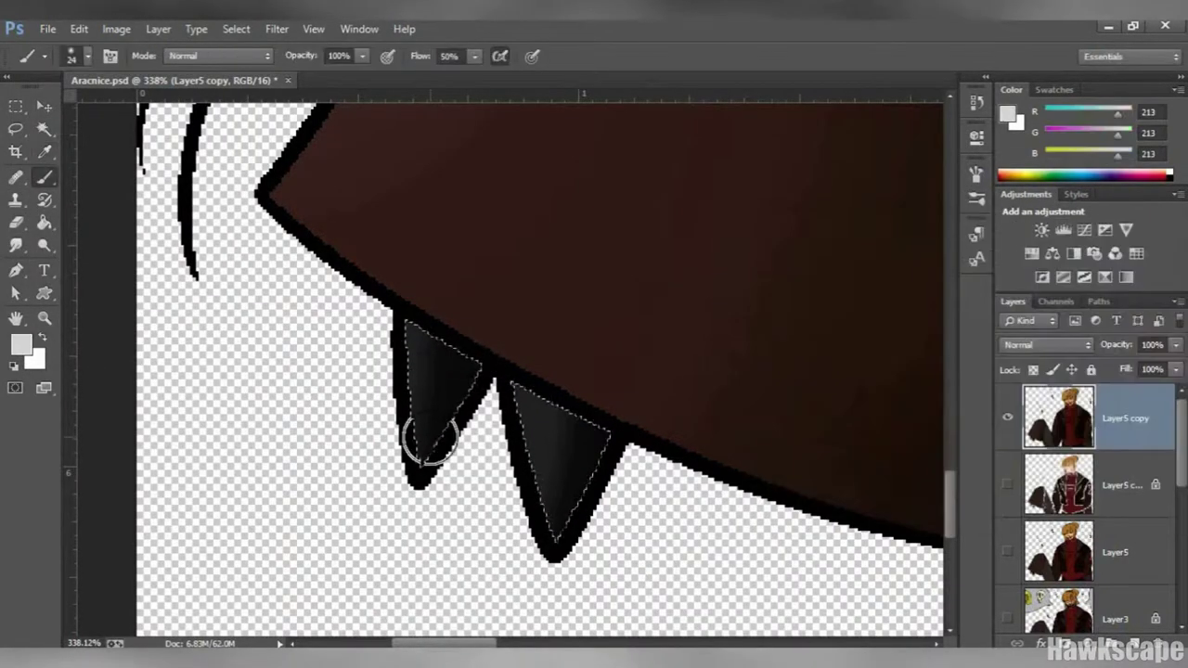
click(87, 55)
text(13)
key(Return)
drag(413, 333, 420, 437)
key(ctrl+0)
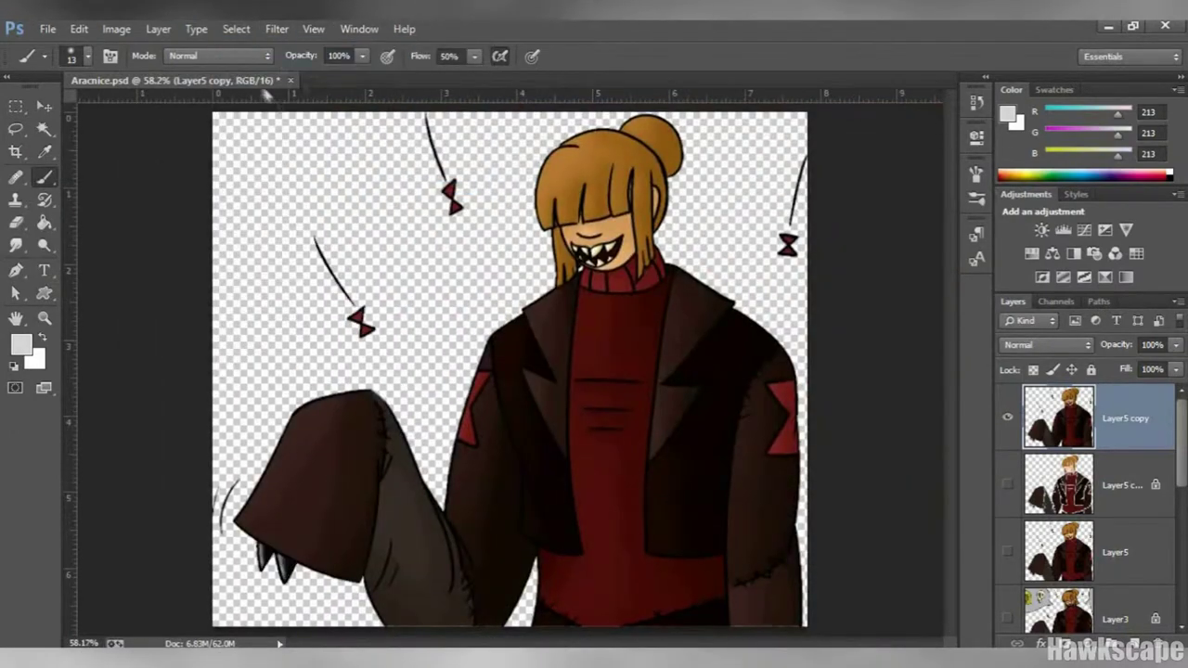
Select the face skin and touch it up with the 13 px soft brush in sampled RGB 216, 158, 98.
key(z)
drag(501, 212, 594, 212)
key(w)
click(784, 367)
key(i)
click(785, 367)
click(47, 180)
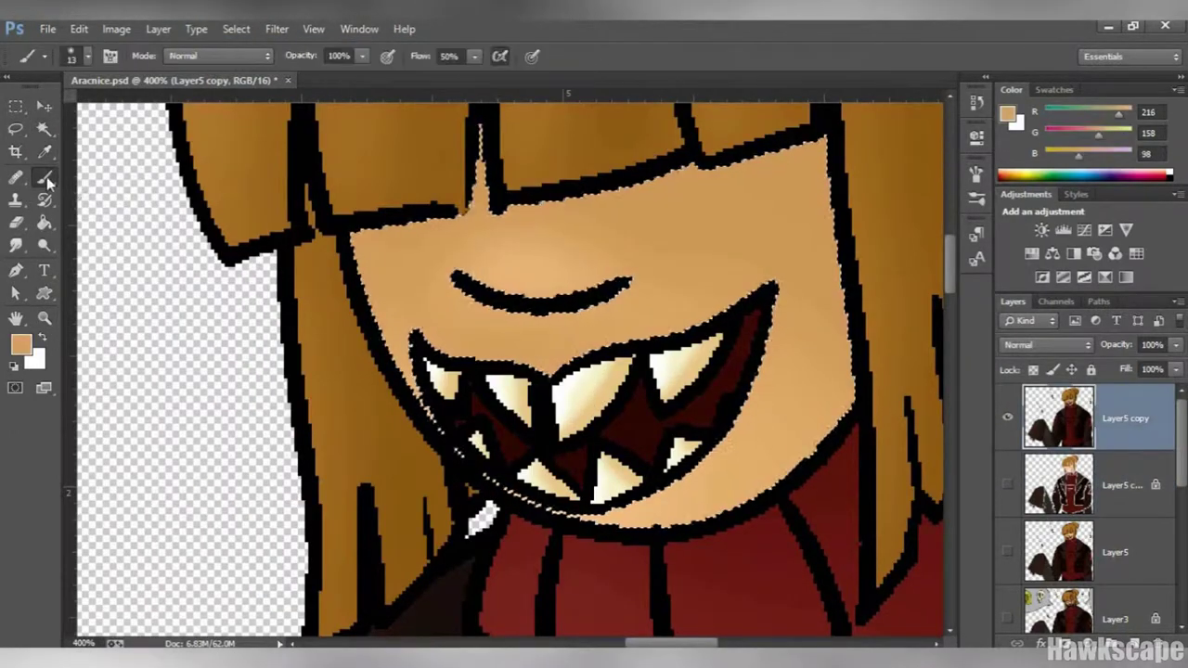
click(314, 29)
click(344, 183)
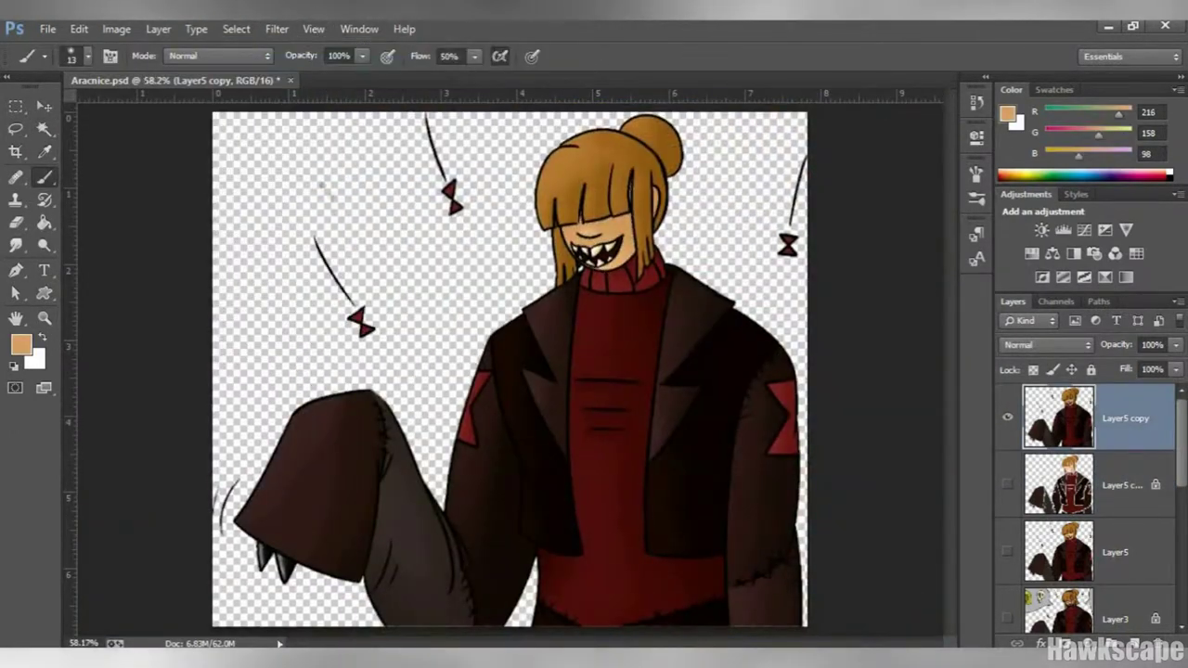
Select the hair from the flat-colour layer Layer5 copy 2 and return to Layer5 copy with that layer hidden.
click(44, 319)
click(608, 172)
key(ctrl+0)
key(w)
click(608, 177)
click(1058, 484)
key(z)
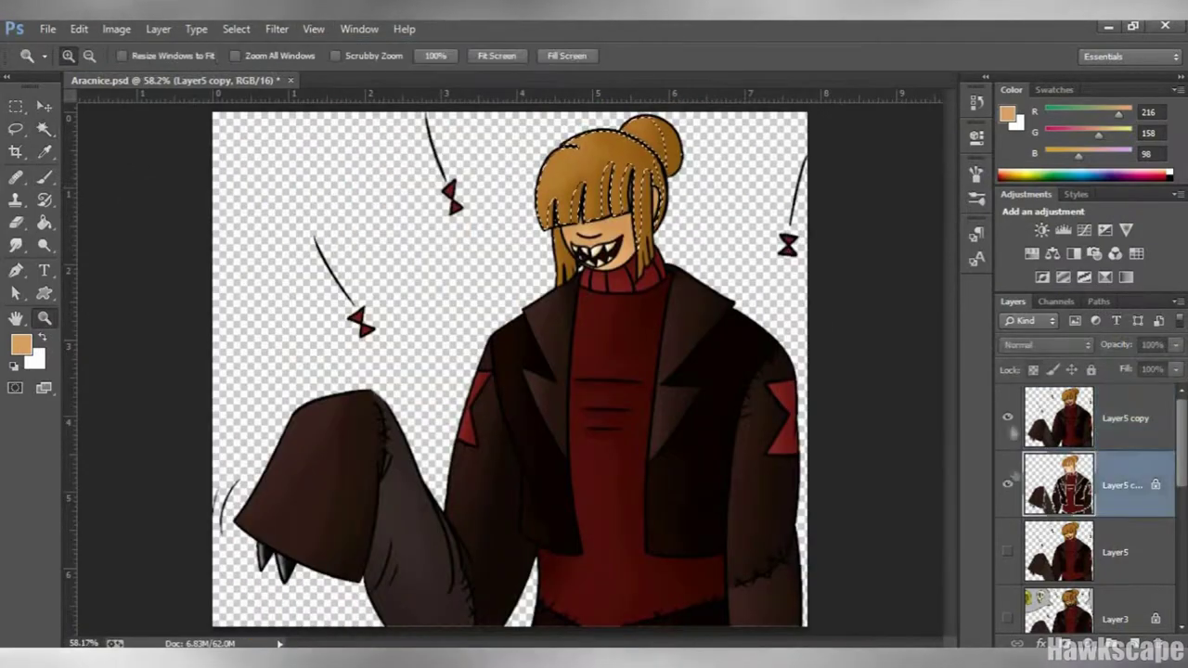
click(1008, 483)
click(1058, 418)
key(ctrl+plus)
key(ctrl+plus)
key(ctrl+plus)
key(w)
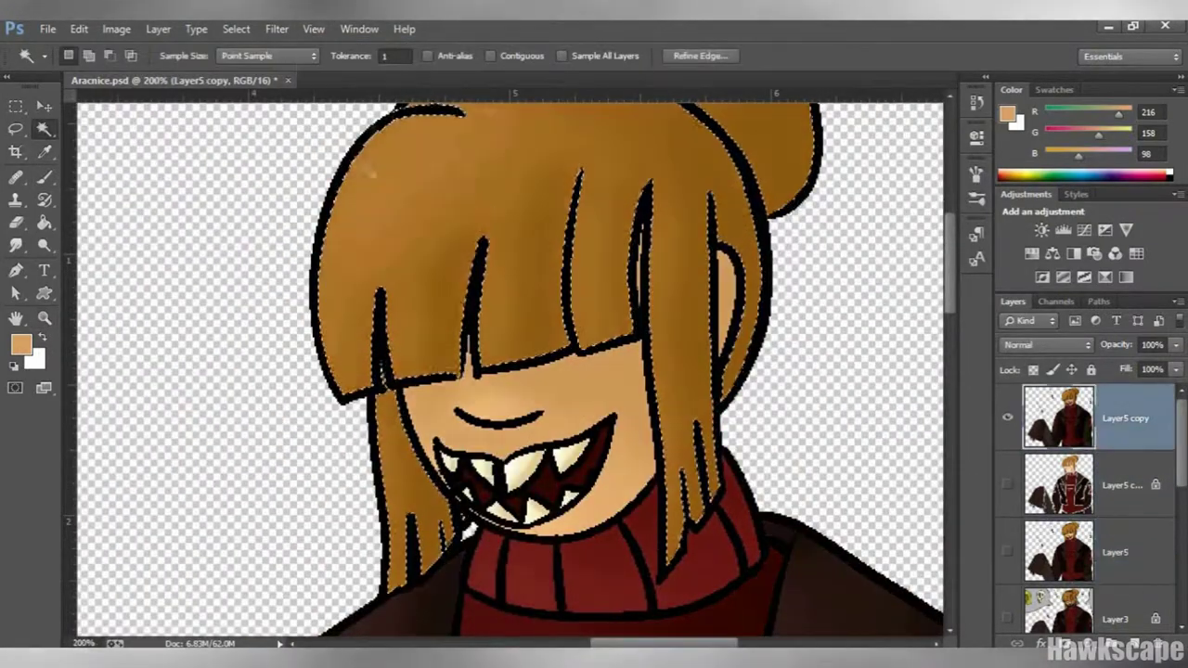
Shade the selected hair with a 146 px soft brush in sampled brown RGB 145, 89, 20.
key(ctrl+0)
scroll(557, 278, up, 3)
key(i)
click(519, 186)
key(b)
click(74, 55)
key(Escape)
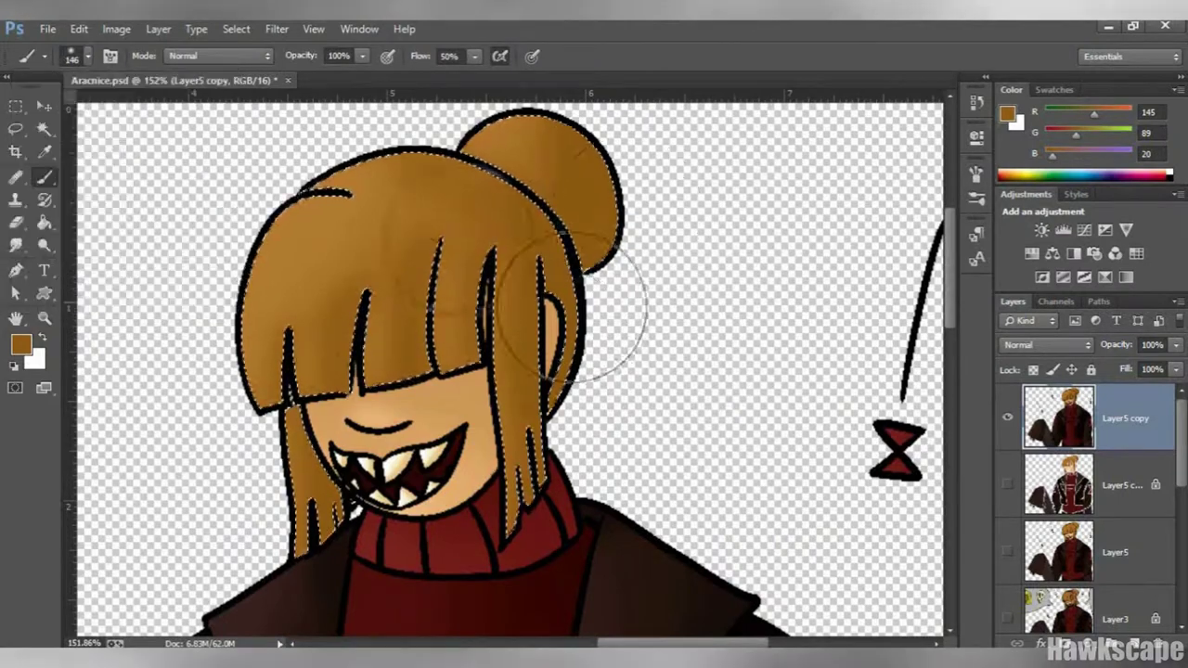
Blend the hair on Layer5 copy using RGB 168, 108, 33 sampled from the flat-colour layer, and clear the selection.
click(44, 128)
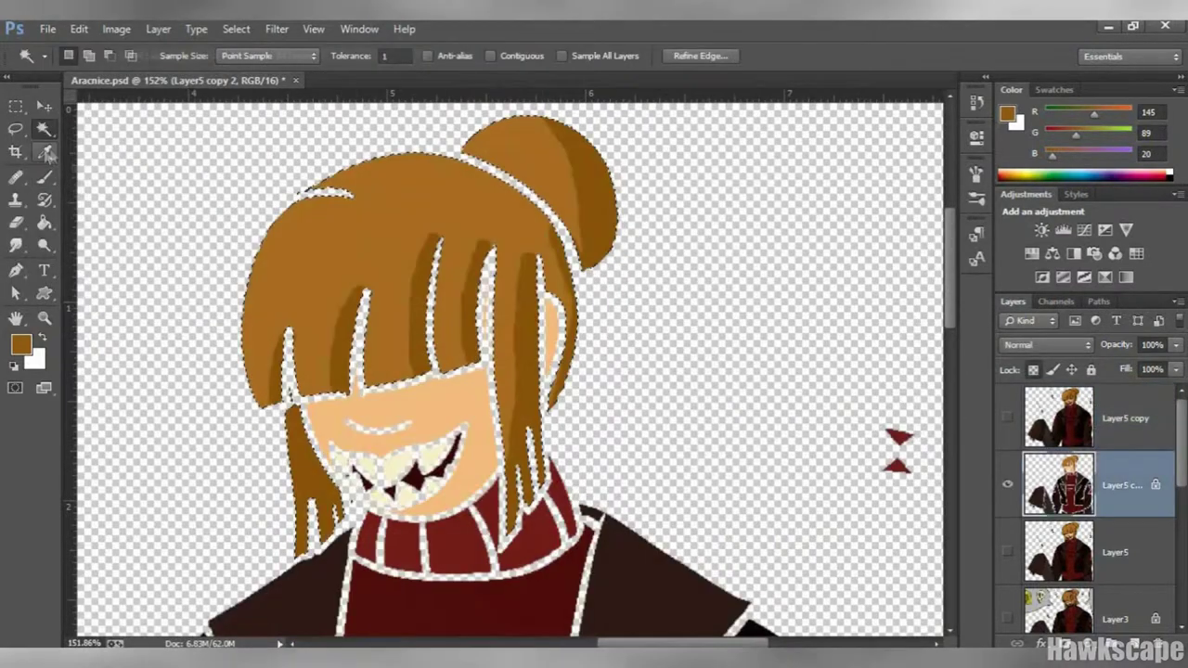
key(i)
click(371, 233)
key(b)
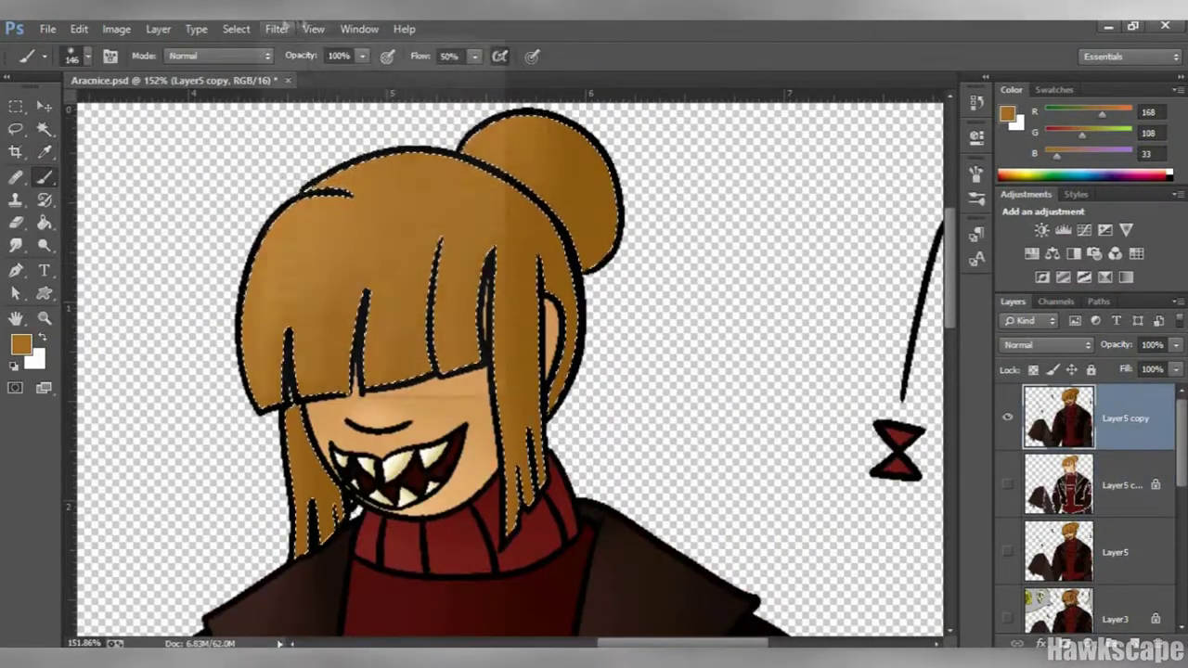
key(ctrl+0)
scroll(464, 278, up, 3)
key(ctrl+0)
click(236, 29)
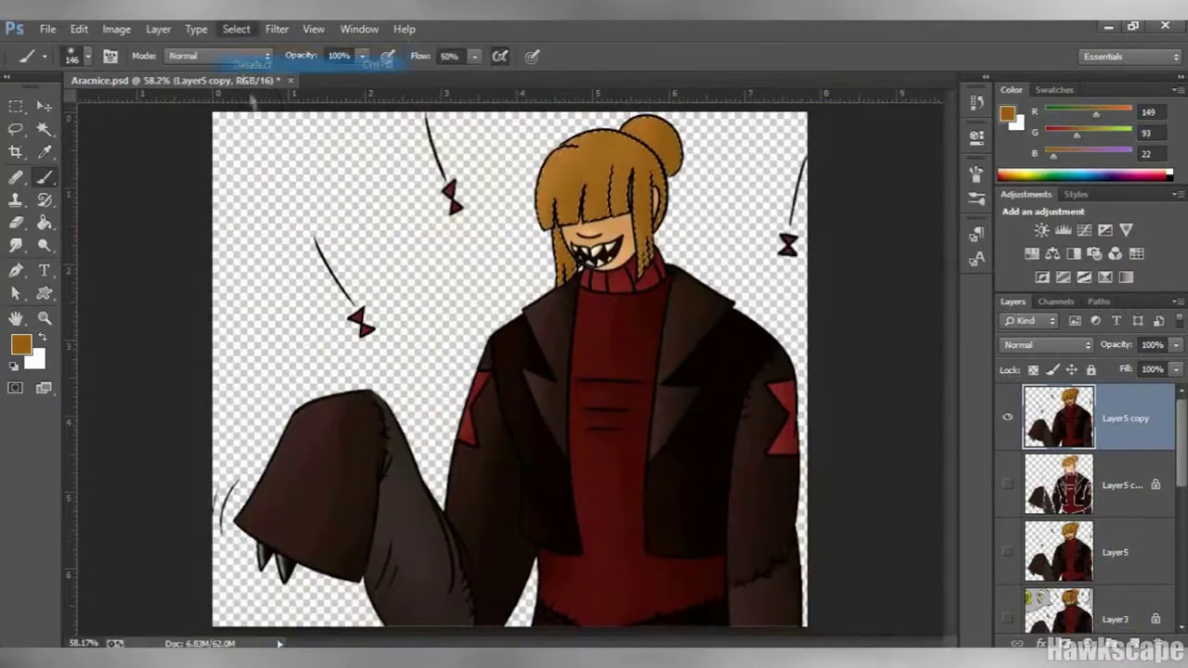
click(243, 65)
Duplicate Layer5 copy and select the face skin on the duplicate, with RGB 205, 106, 58 as the paint colour.
key(z)
scroll(604, 363, up, 5)
key(alt+bracketleft)
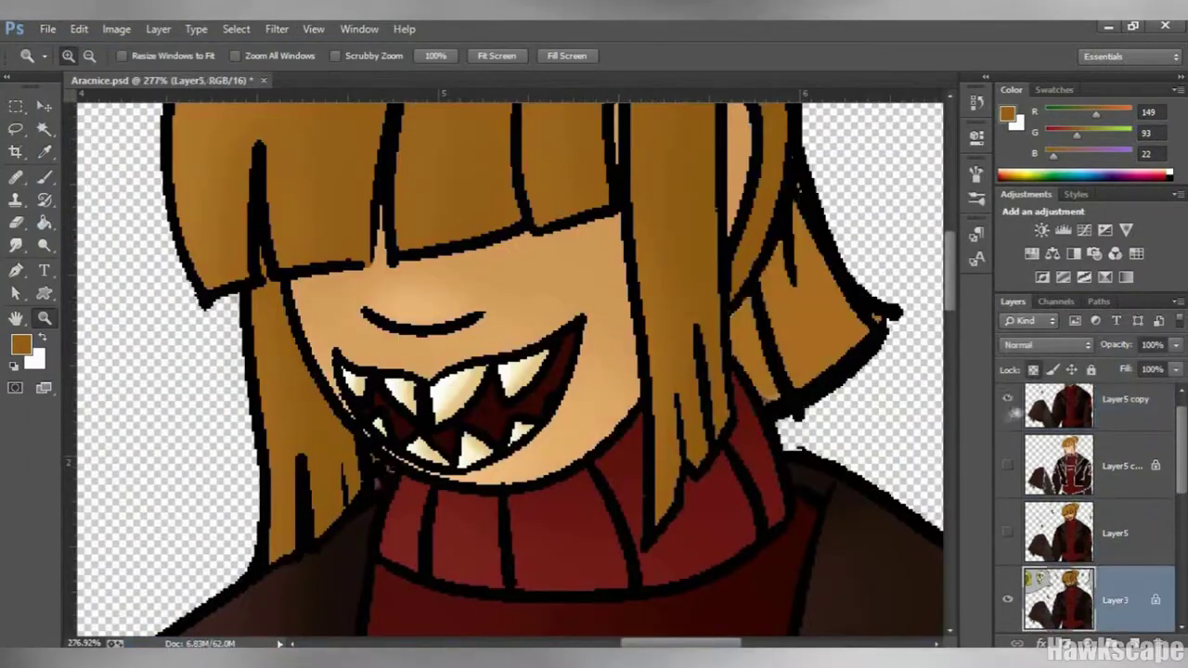
key(i)
click(748, 217)
key(ctrl+j)
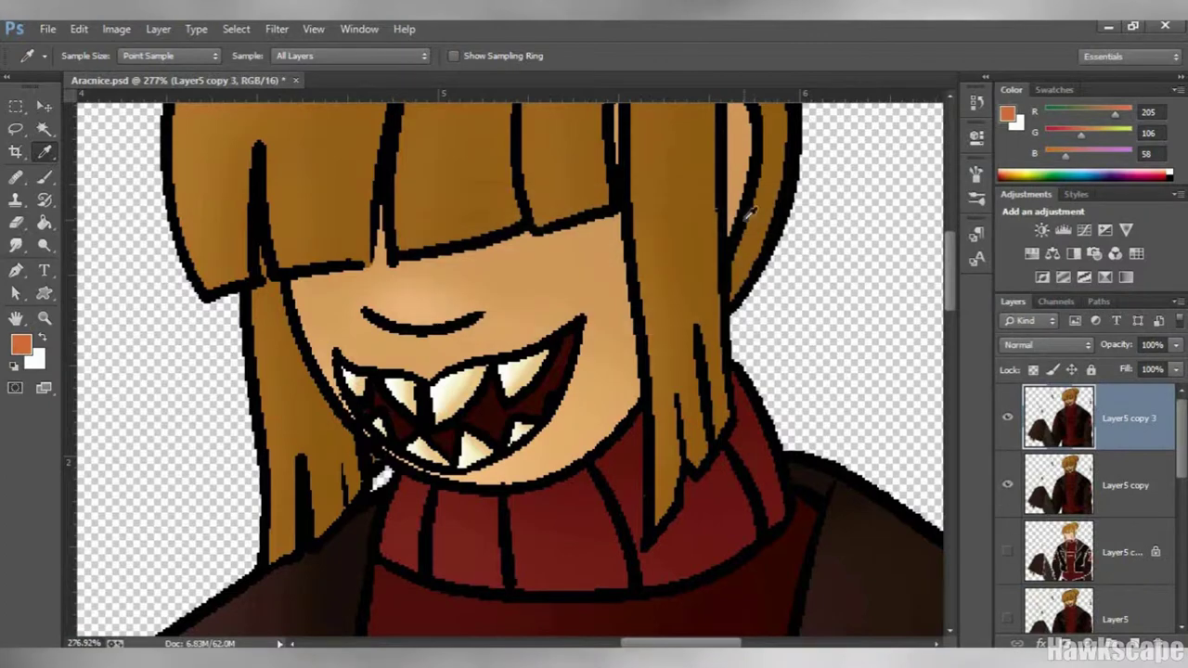
click(350, 322)
key(alt+bracketleft)
key(alt+bracketleft)
key(alt+bracketright)
key(alt+bracketright)
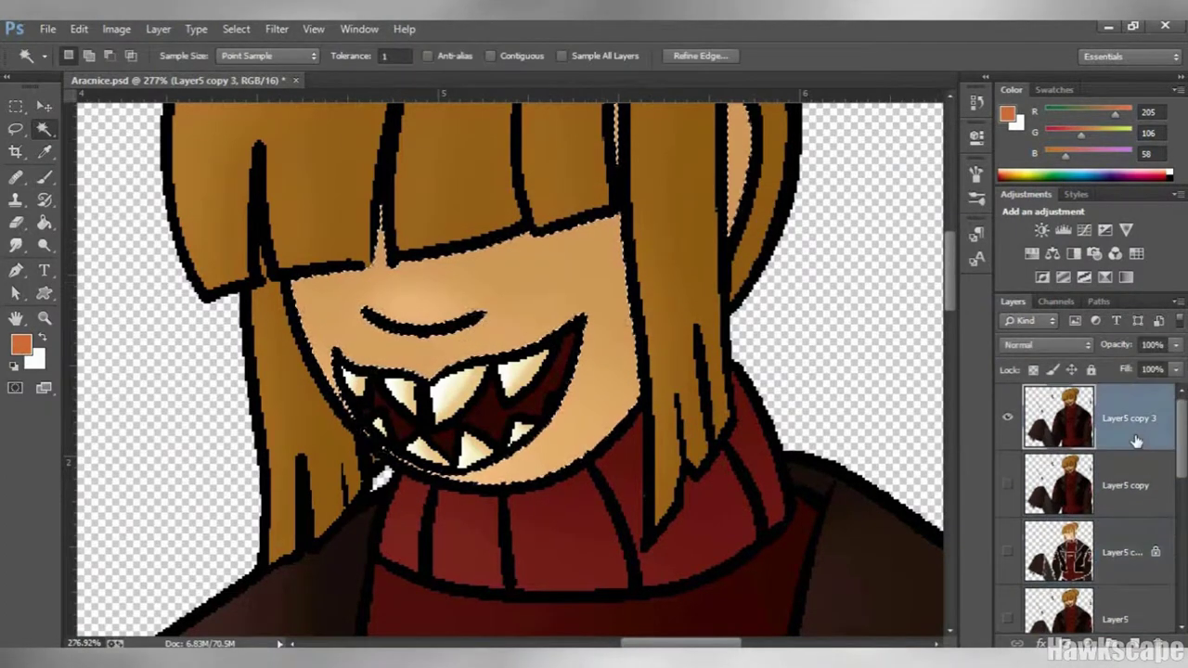
Paint a blush on the cheeks with a 13 px soft brush in RGB 205, 106, 58.
click(43, 177)
click(90, 174)
click(89, 56)
text(13)
key(Return)
drag(580, 256, 526, 306)
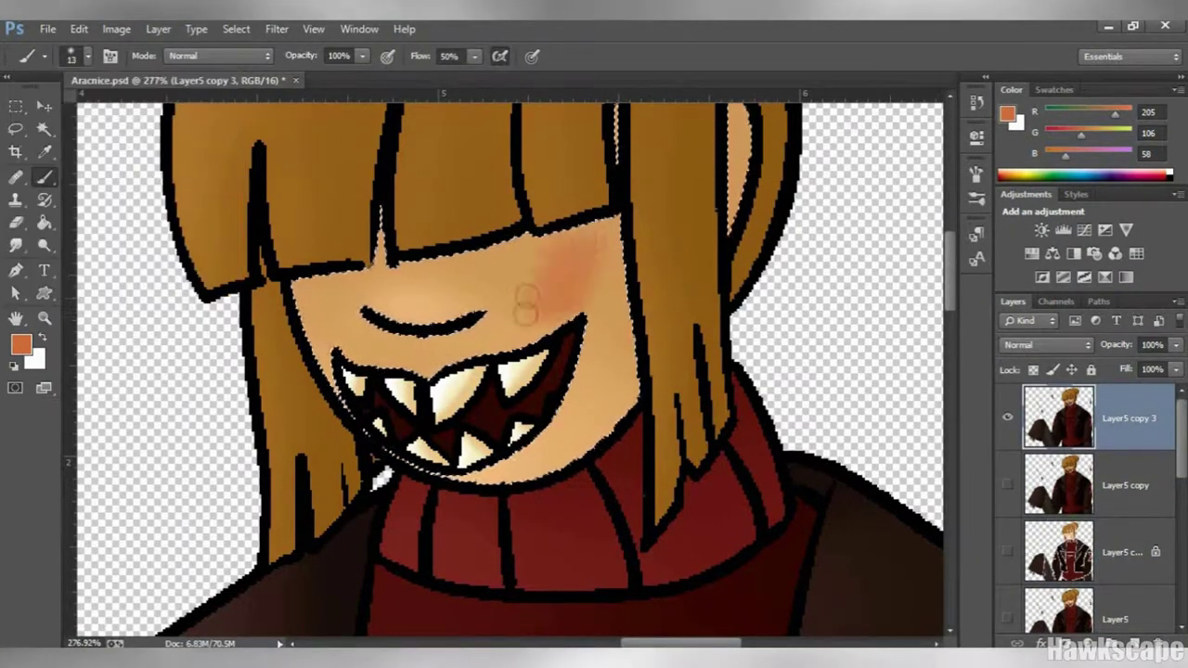
Deepen the cheek blush on Layer5 copy 3 with the soft brush in redder RGB 205, 72, 58.
key(alt+bracketleft)
key(alt+bracketleft)
key(alt+bracketleft)
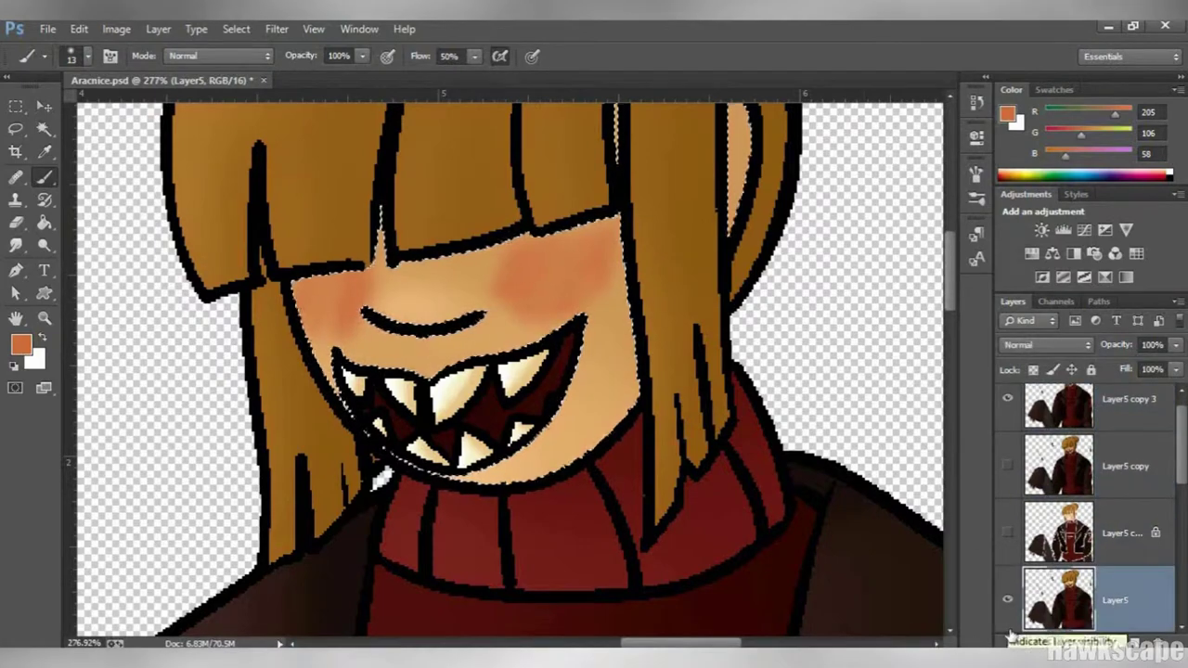
alt+click(1008, 600)
key(ctrl+alt+z)
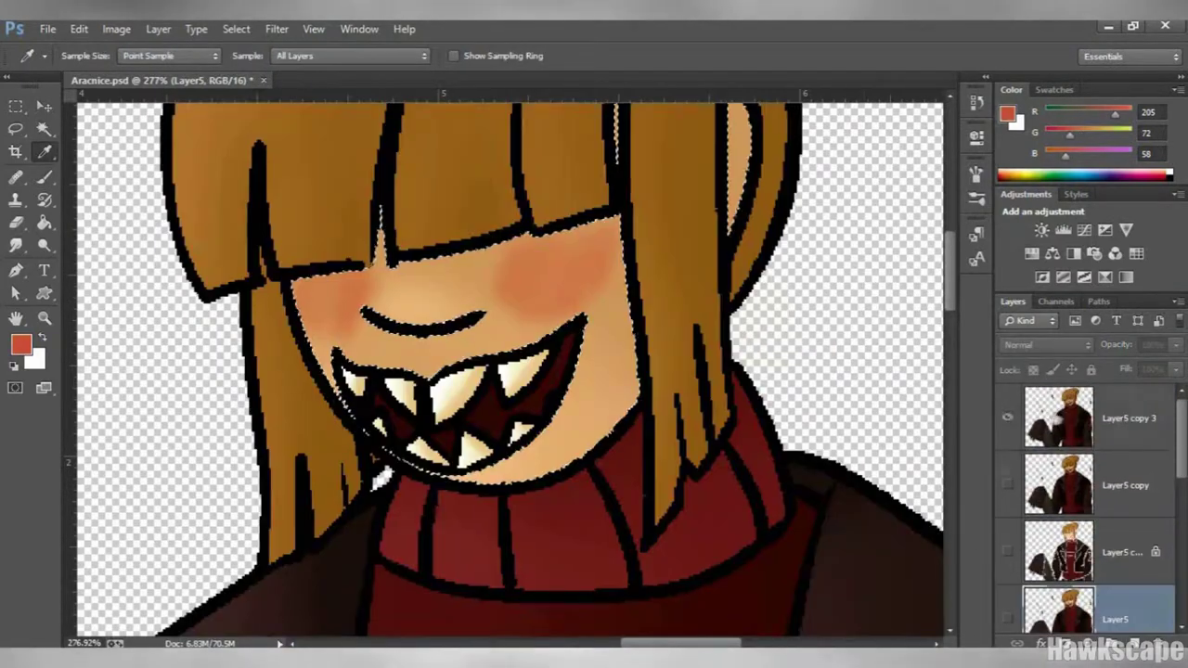
key(alt+bracketright)
key(alt+bracketright)
key(alt+bracketright)
click(314, 29)
click(371, 186)
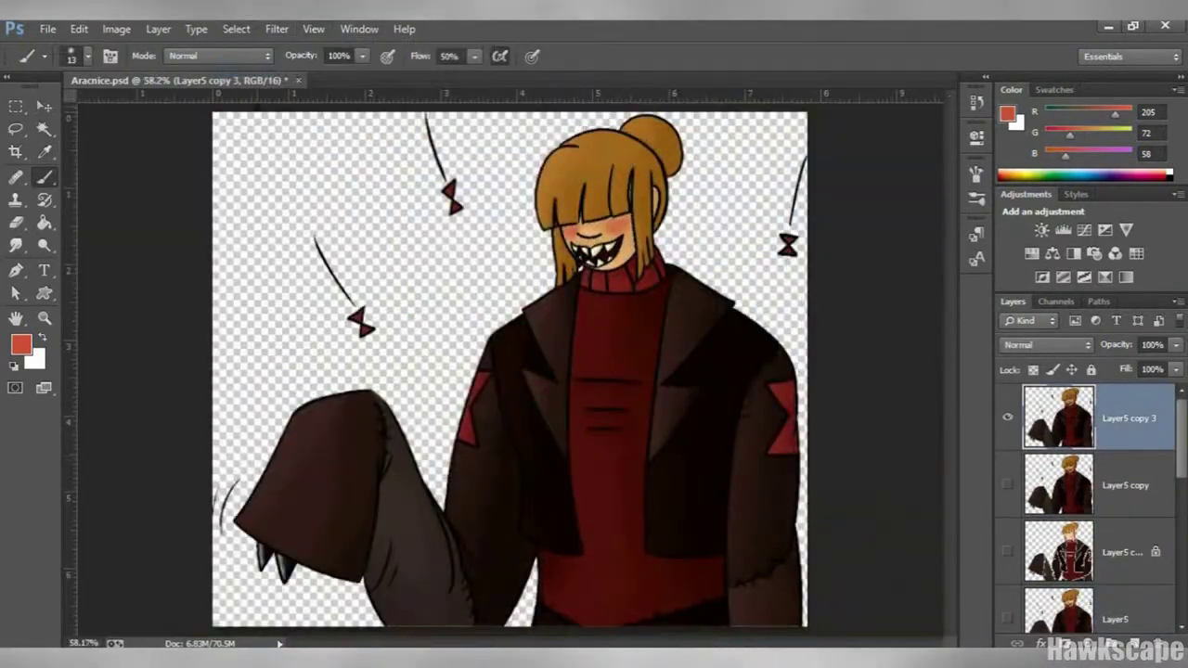
Soften the blush with a 38 px soft brush in sampled skin tone RGB 212, 154, 93.
key(z)
drag(490, 206, 612, 282)
key(b)
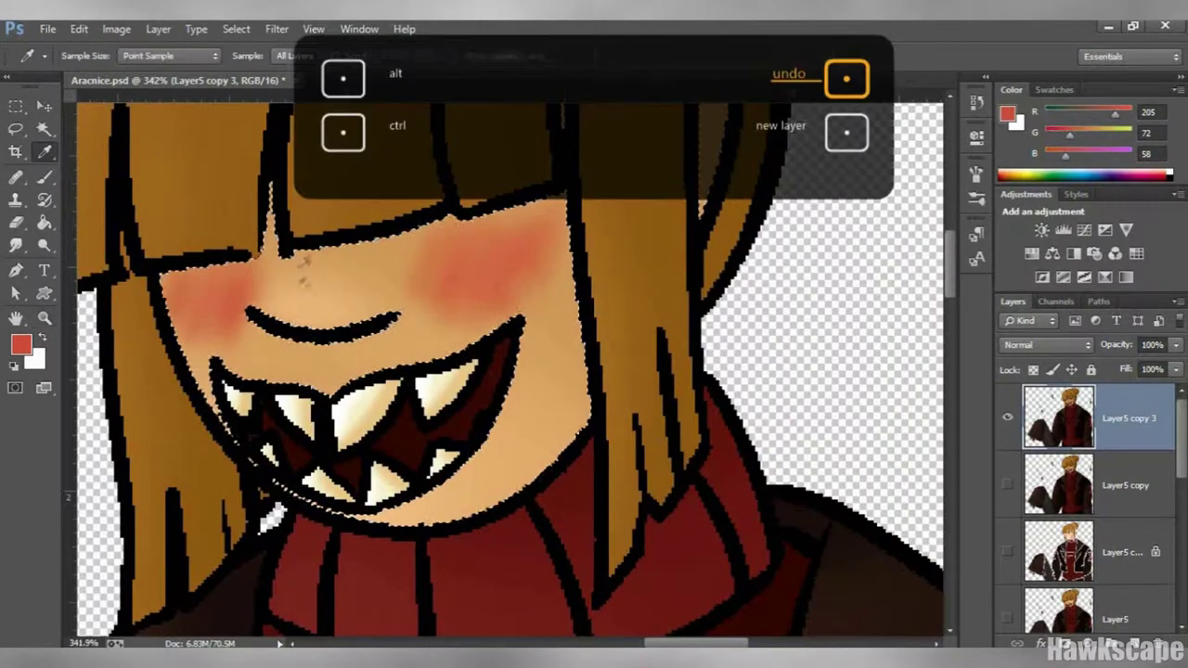
alt+click(303, 257)
key(ctrl+shift+d)
key(ctrl+0)
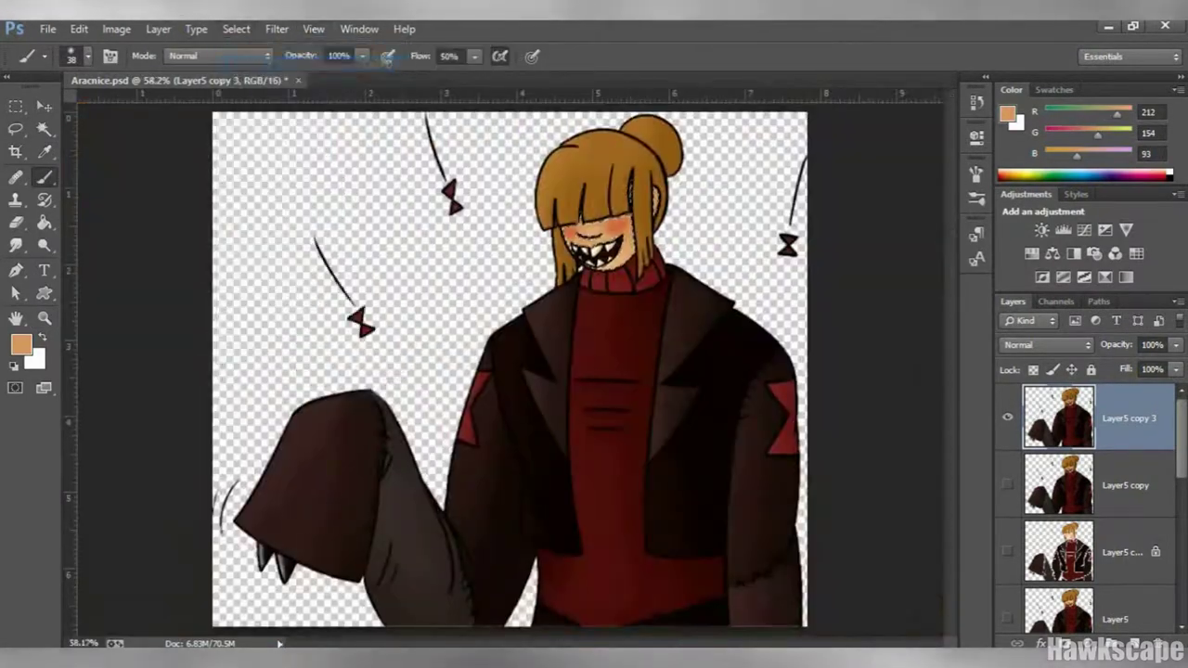
Show Layer5 copy beneath the blush layer and lower Layer5 copy 3's opacity to 80%.
key(z)
drag(483, 204, 557, 278)
key(ctrl+0)
key(alt+s)
key(Escape)
click(1008, 484)
drag(520, 130, 669, 279)
click(1176, 344)
drag(1174, 369, 1131, 369)
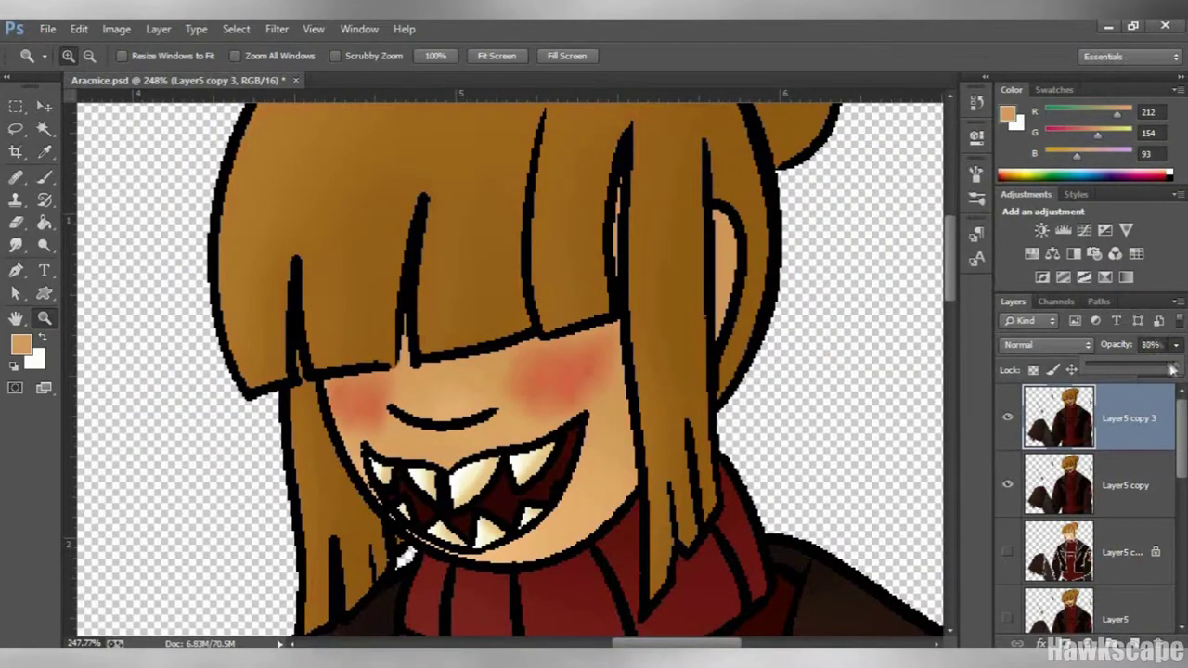
Save the document and lower Layer5 copy 3's opacity to 57%.
key(ctrl+0)
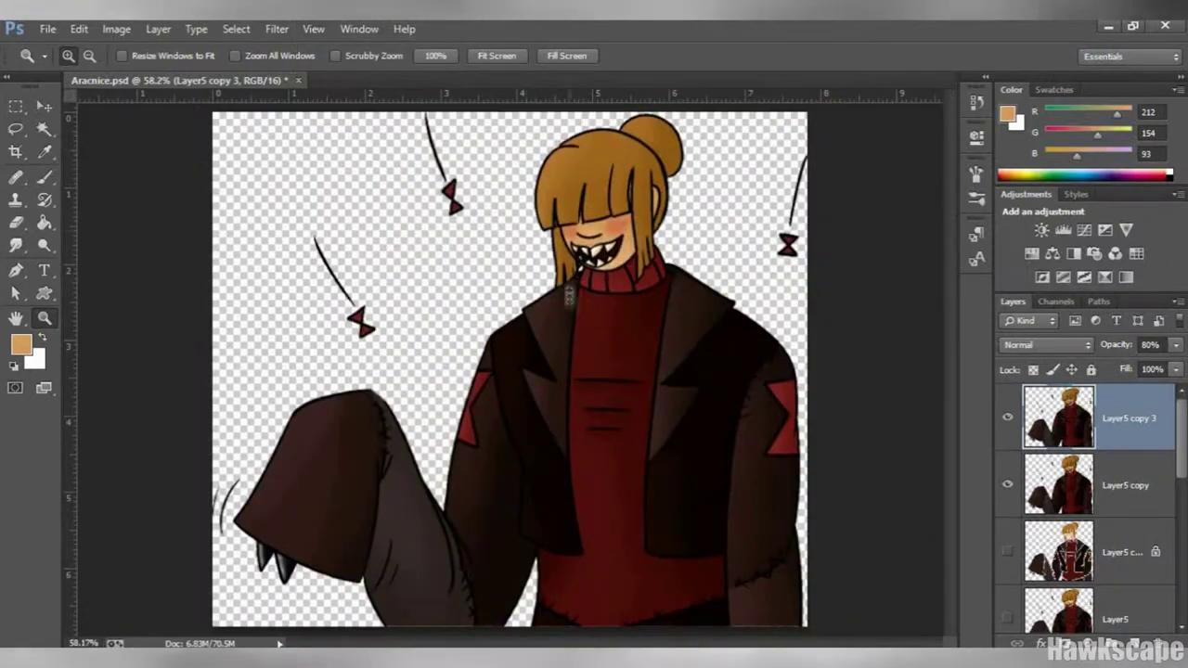
key(alt+f)
key(Escape)
key(alt+f)
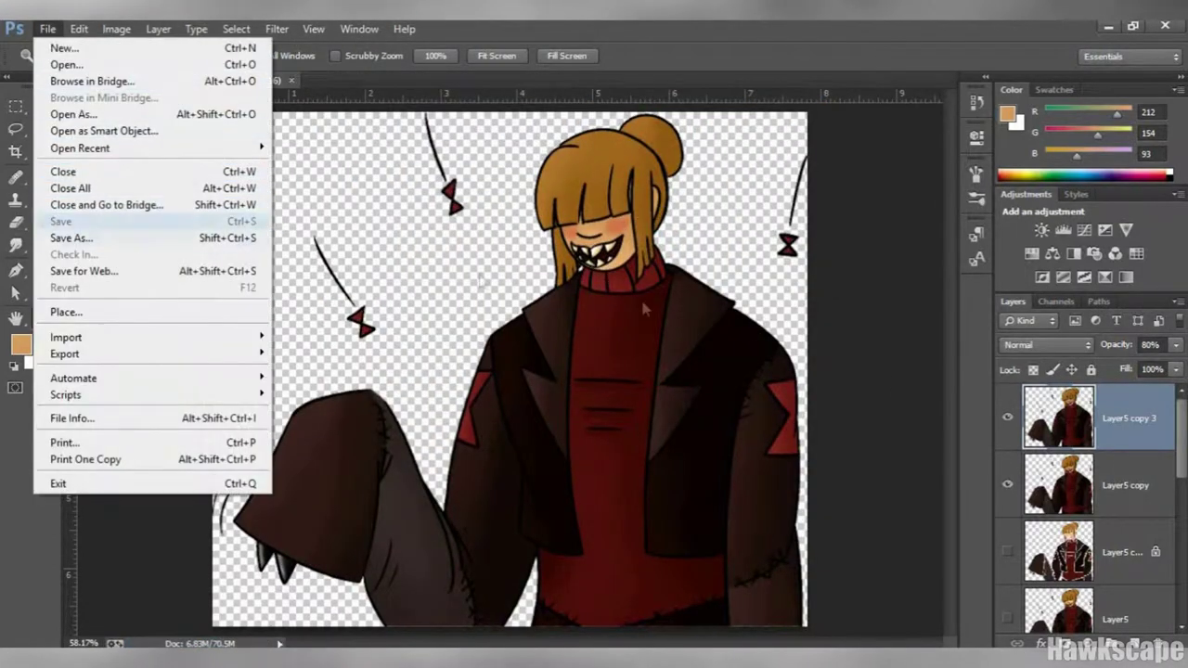
key(Escape)
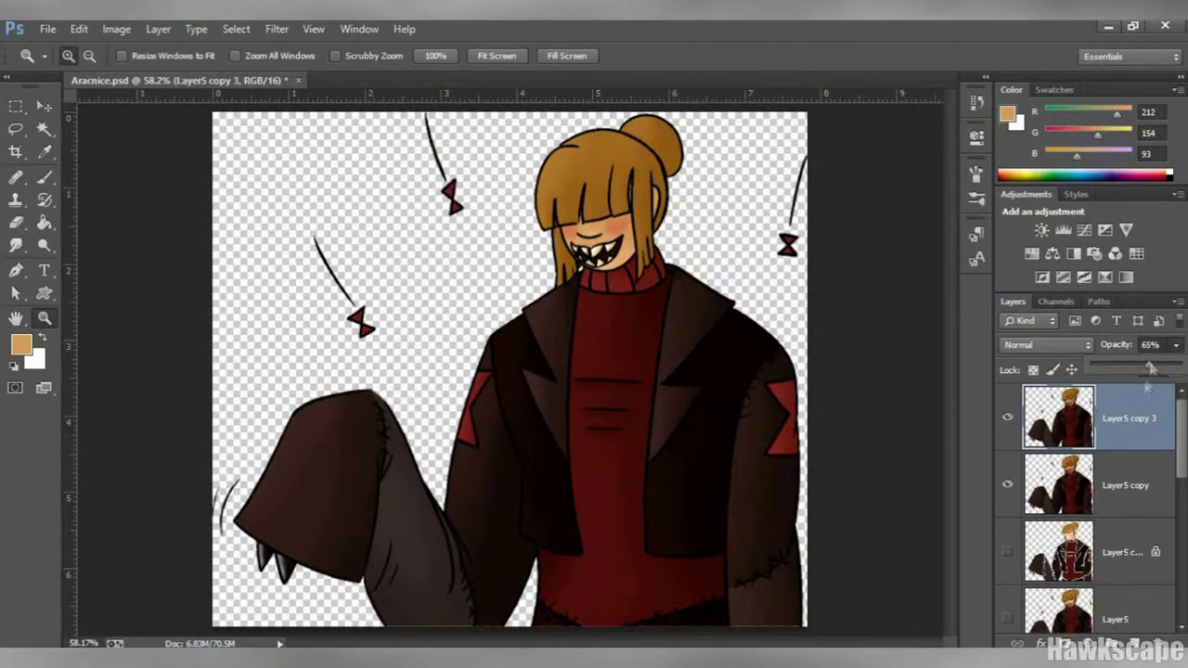
drag(1145, 365, 1147, 365)
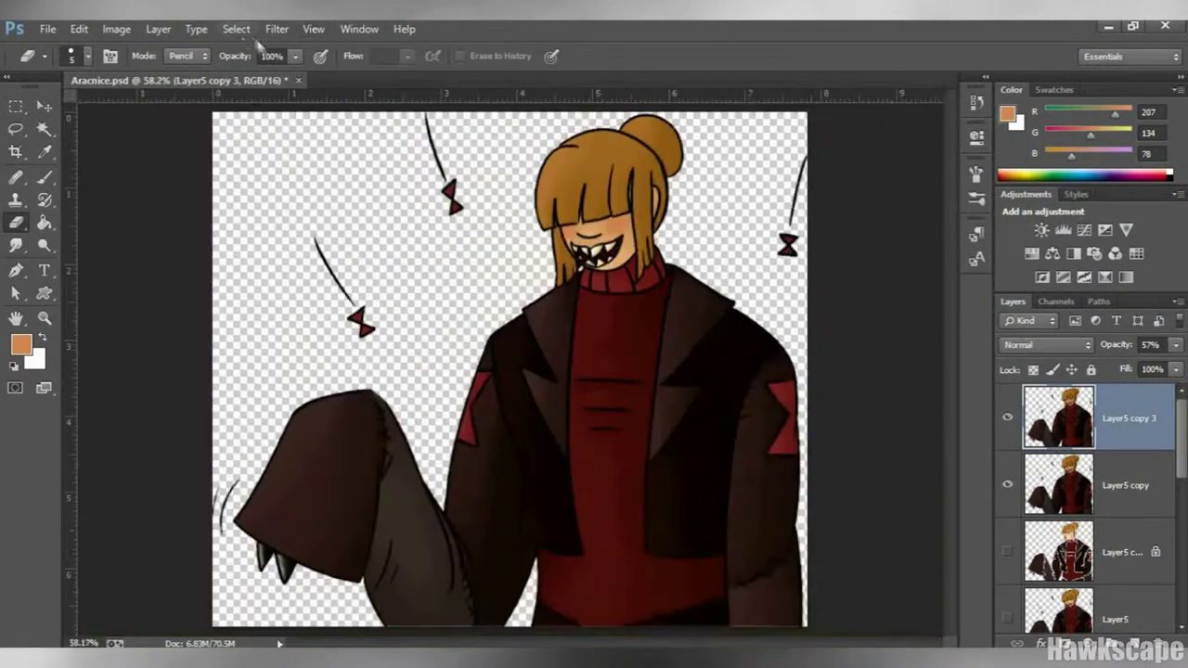
Tone down the cheek blush with a 135 px soft brush in RGB 206, 122, 69.
key(alt+e)
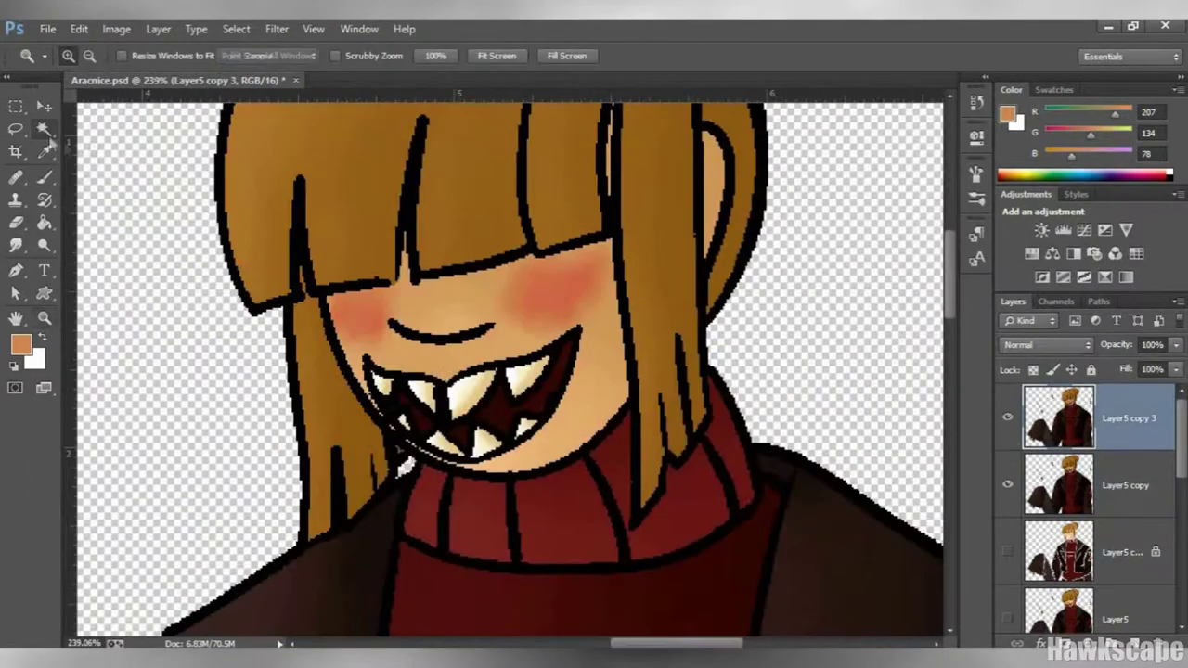
click(88, 55)
key(Return)
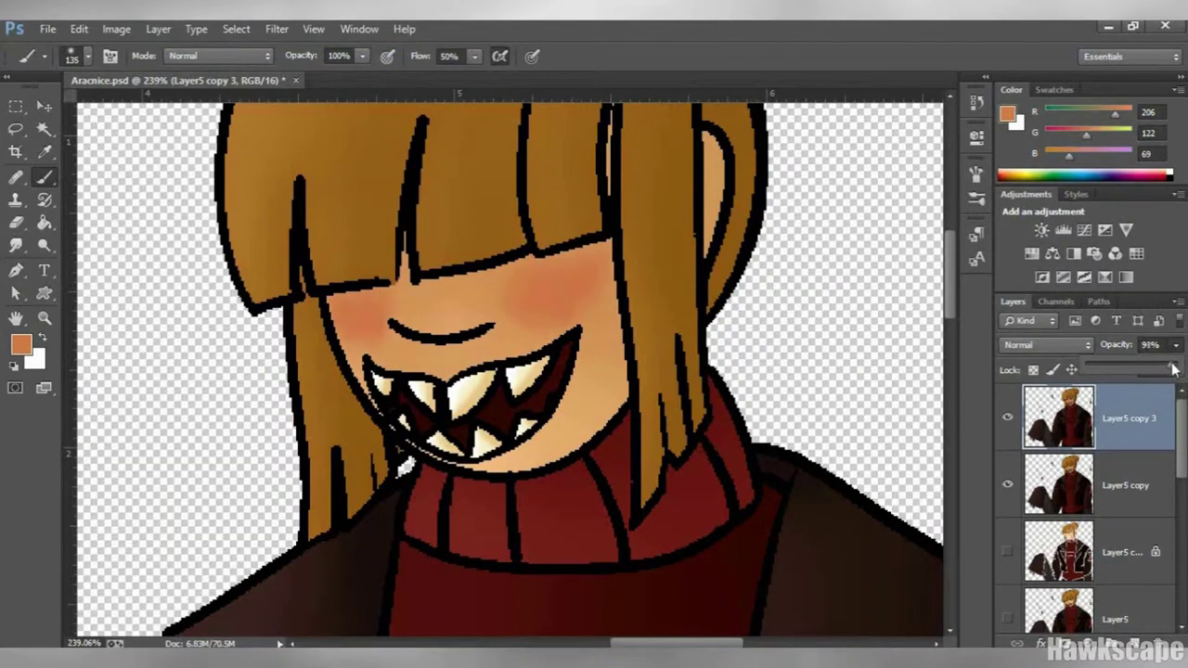
Set Layer5 copy 3's opacity to 75% and save the document.
drag(1168, 365, 1179, 366)
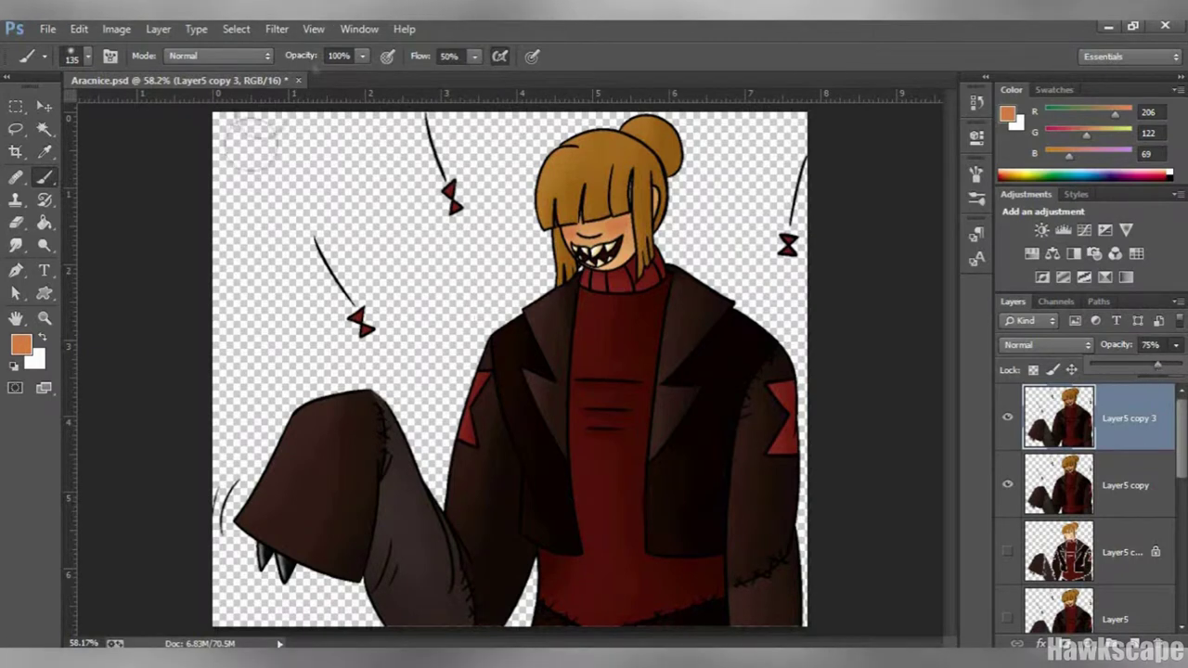
click(47, 29)
click(55, 220)
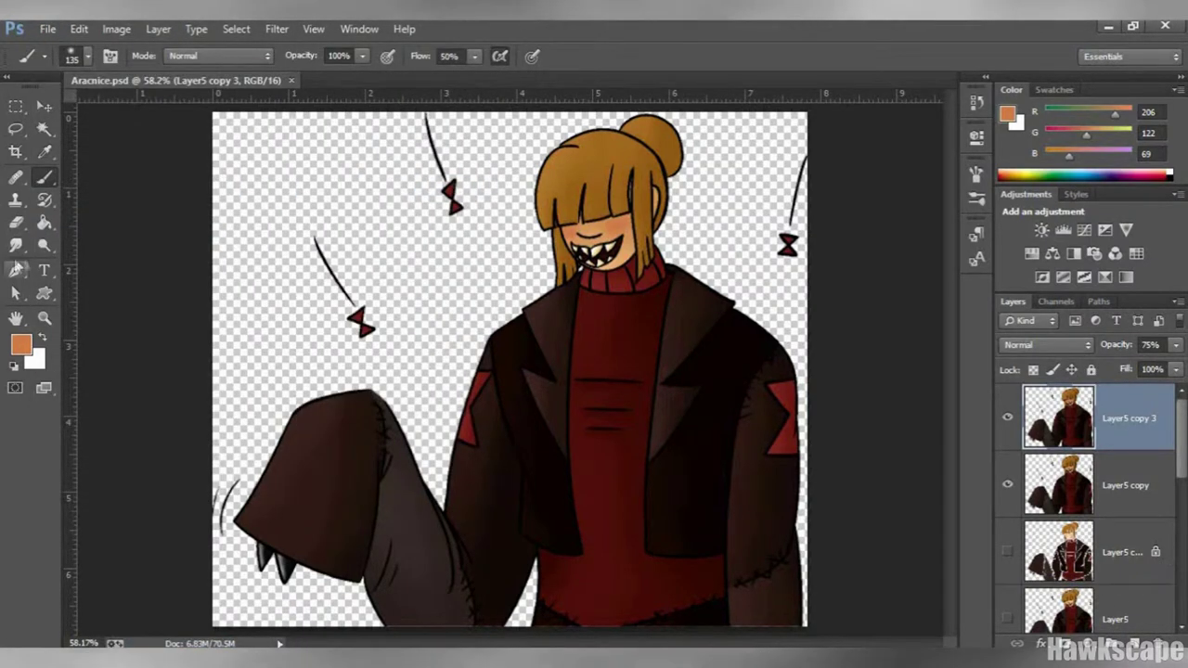
Fill the black line art on Layer5 copy 3 with the Paint Bucket in dark red RGB 49, 0, 0.
key(i)
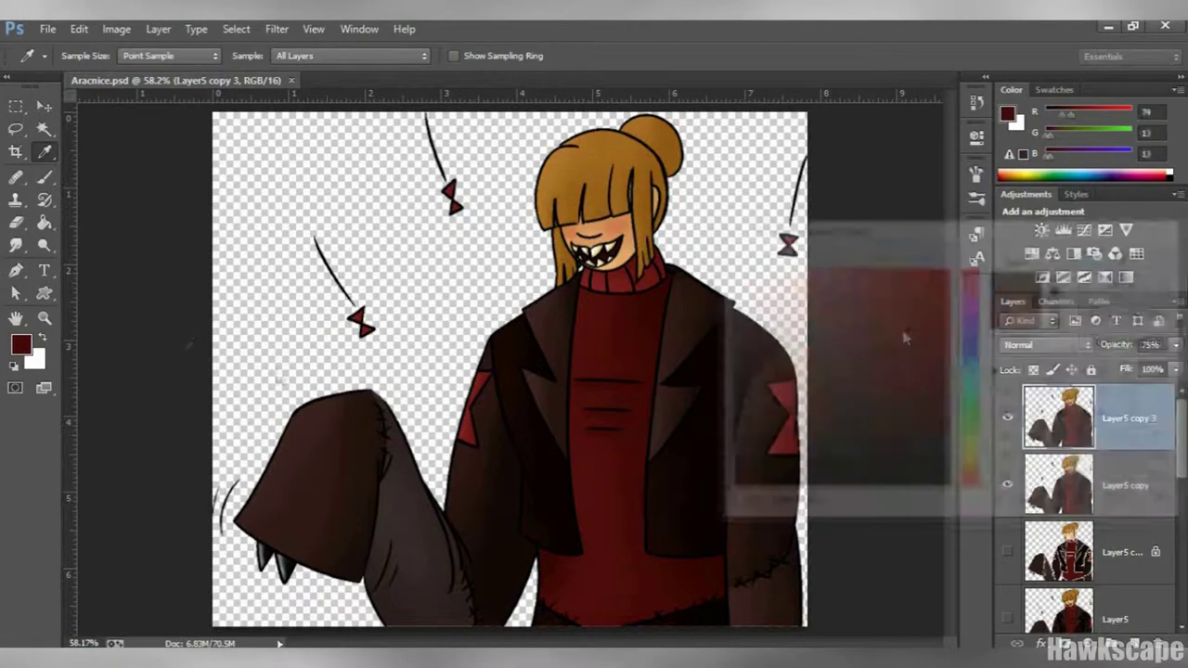
key(z)
key(g)
key(ctrl+0)
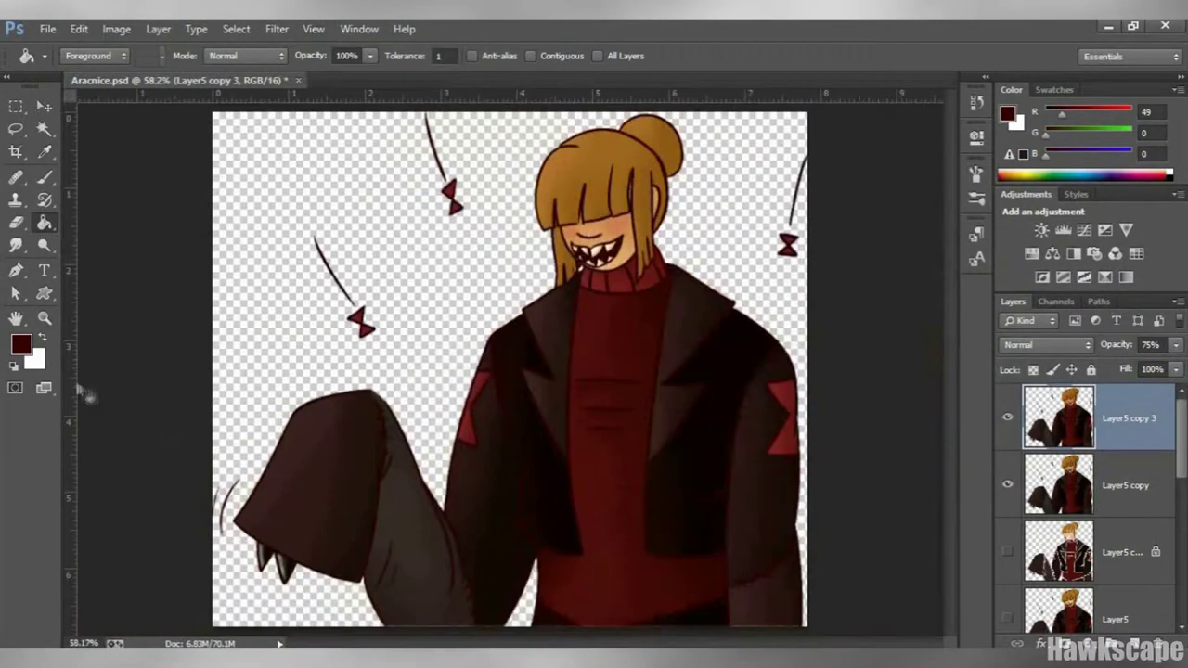
key(z)
click(644, 360)
key(ctrl+0)
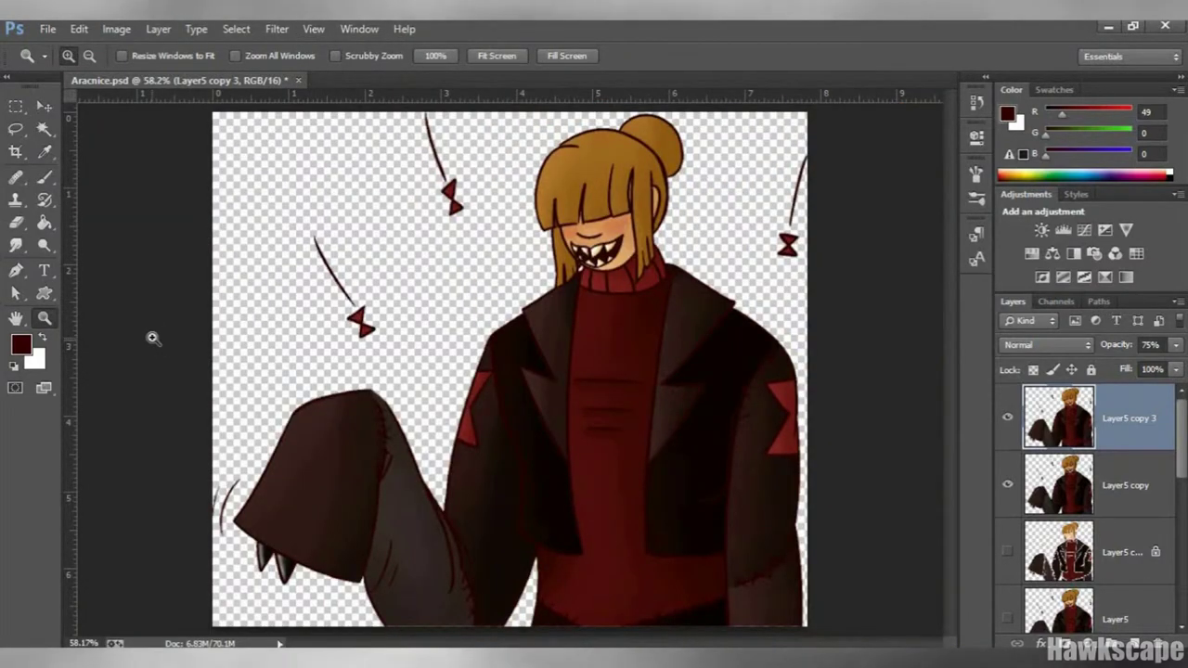
Recolour the line art with the Paint Bucket in darker red RGB 34, 0, 0.
click(20, 345)
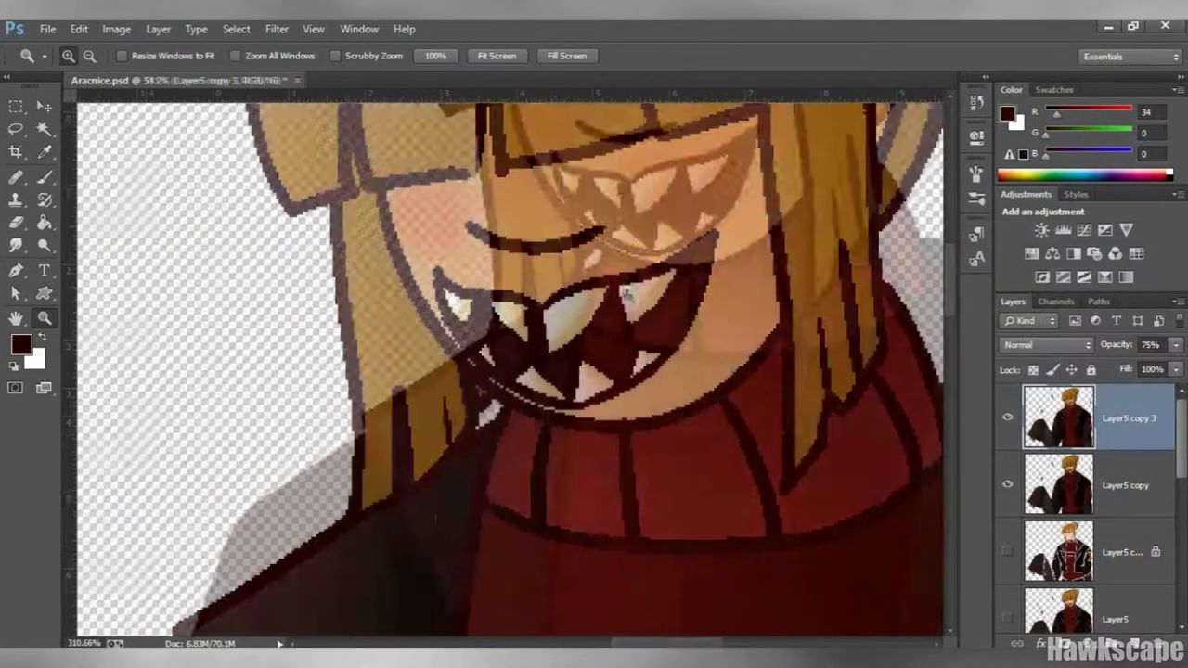
key(ctrl+0)
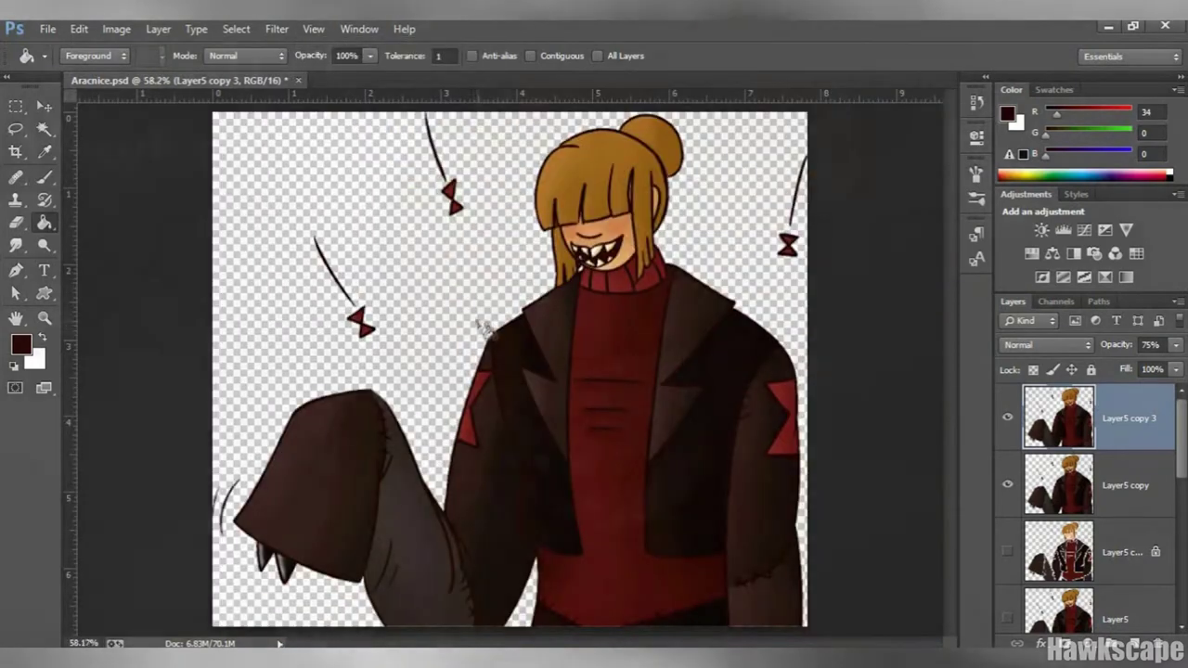